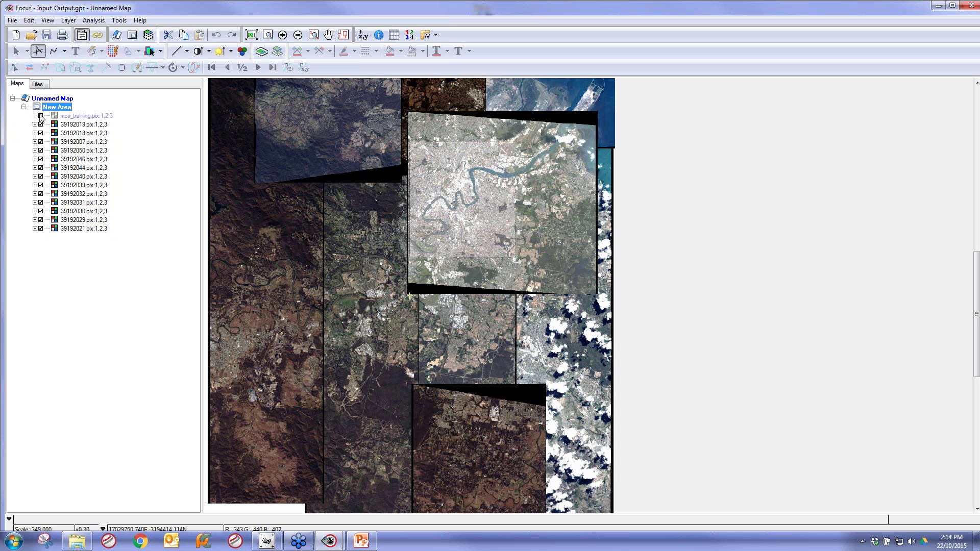
Show the mos_training.pix layer above the individual images and examine the finished mosaic down to its southern end.
left_click(41, 116)
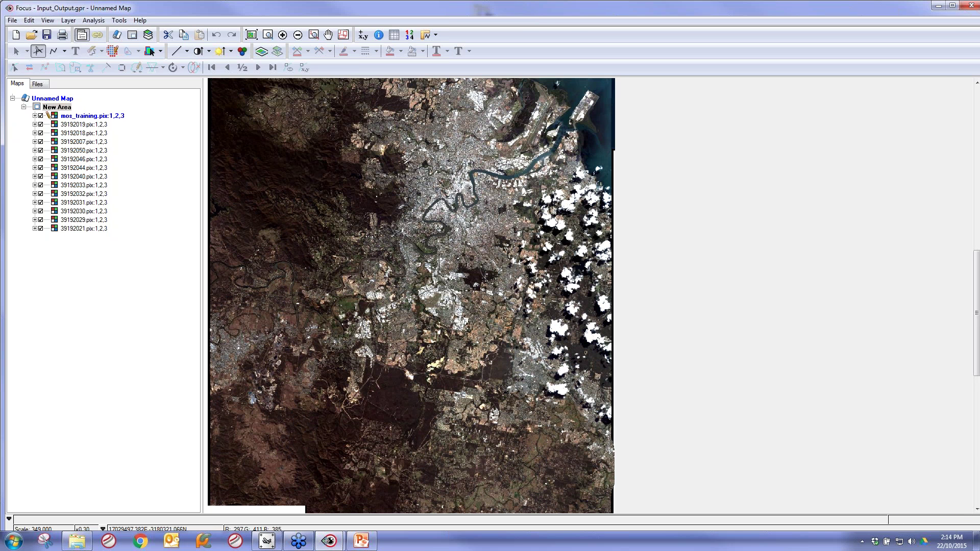
scroll(418, 267, "up", 3)
scroll(418, 267, "down", 3)
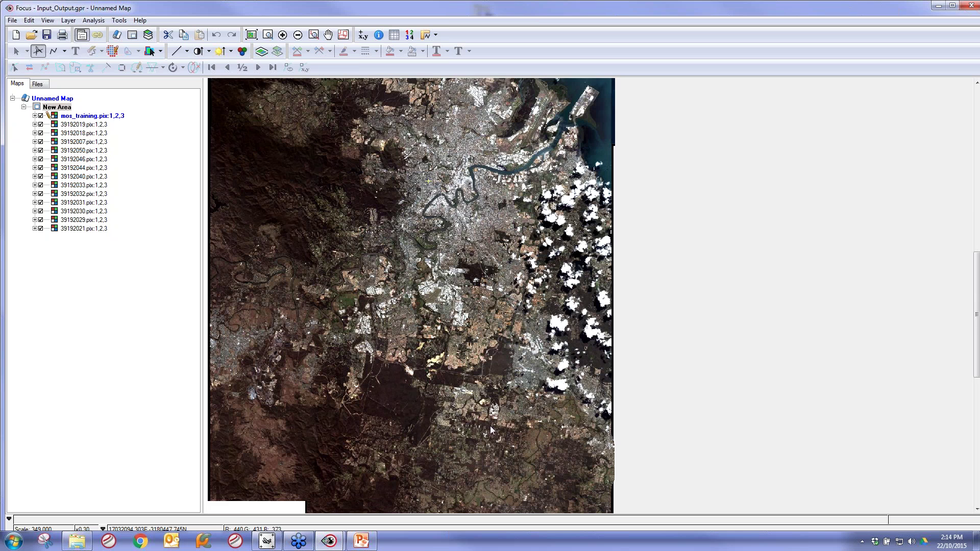
scroll(493, 303, "down", 3)
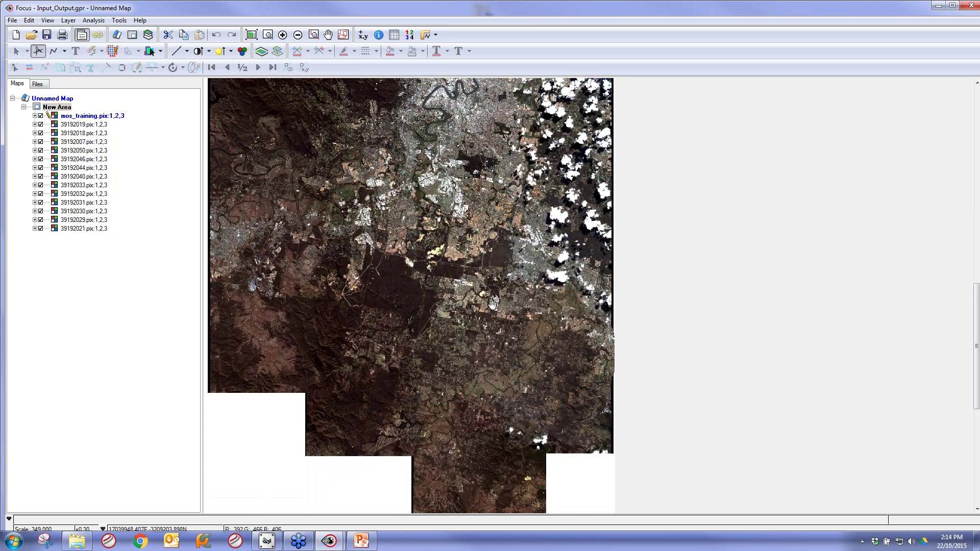
left_click_drag(493, 303, 492, 444)
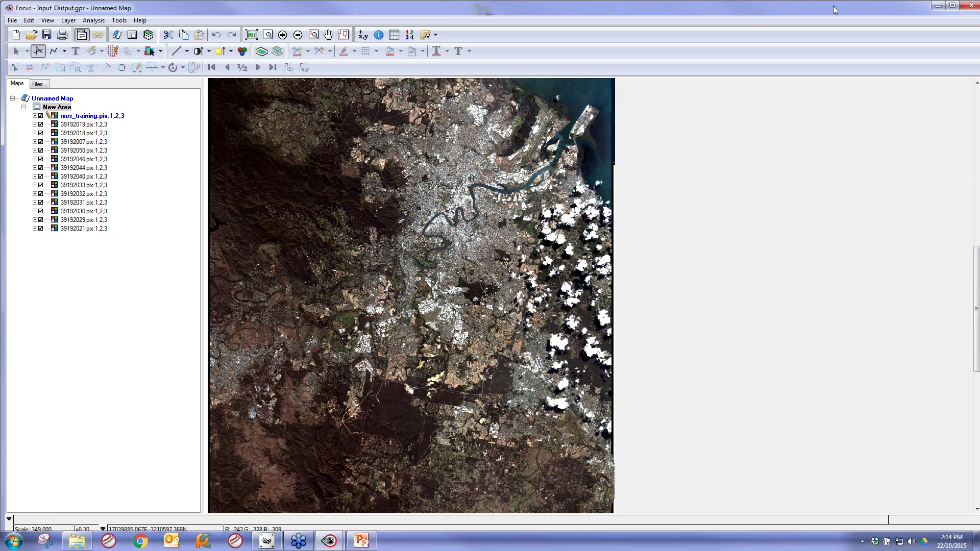
Open the mosaic_demo.prj project from the mos_wrkflw folder in OrthoEngine and clear the other windows out of the way.
left_click(939, 6)
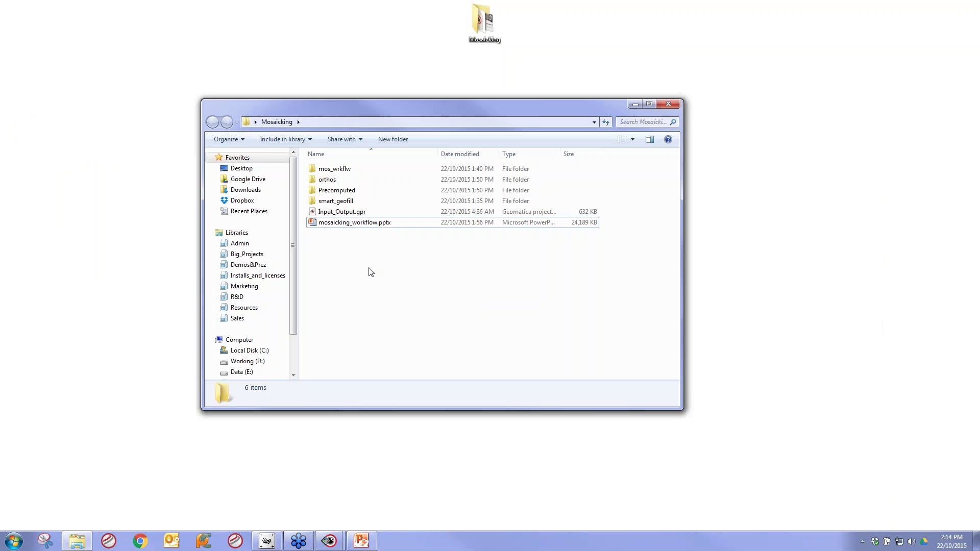
double_click(336, 169)
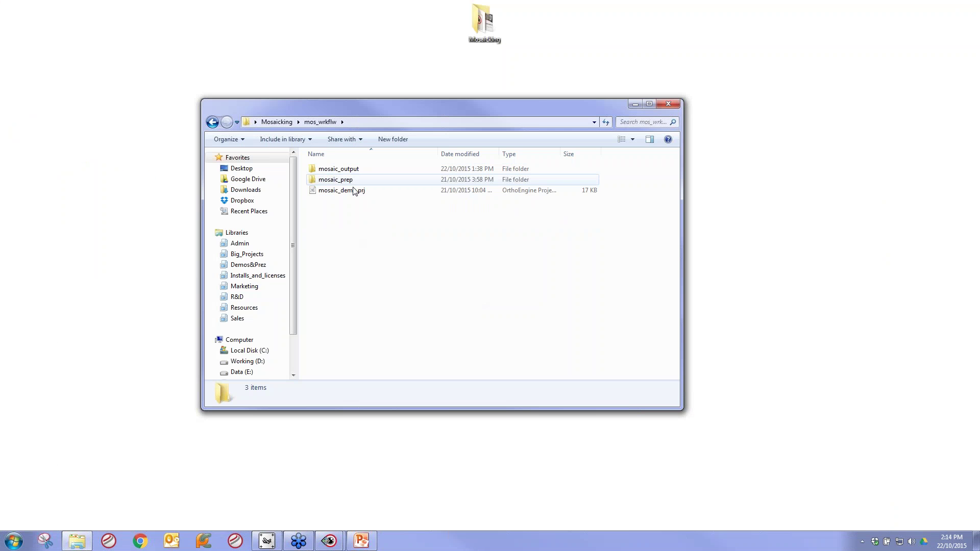
left_click(350, 193)
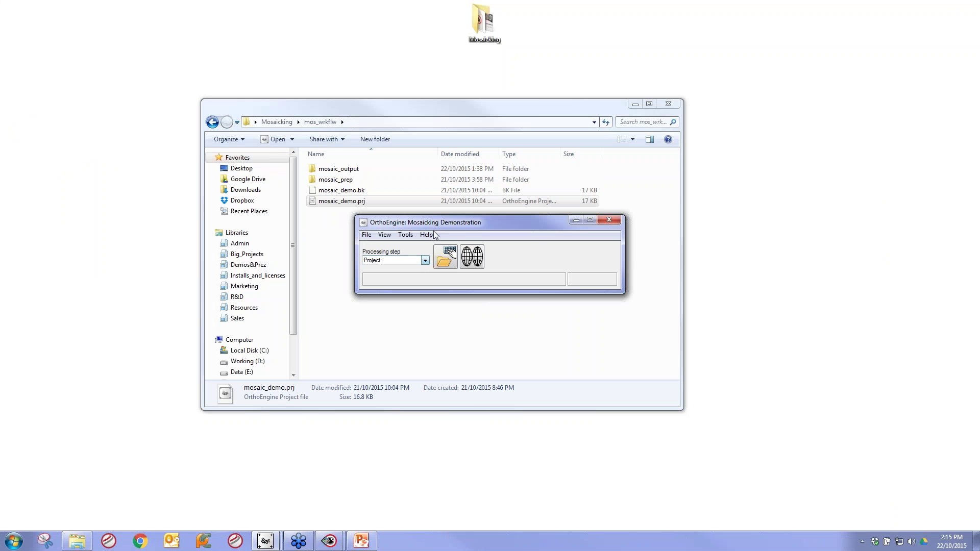
left_click_drag(450, 223, 451, 144)
left_click(635, 103)
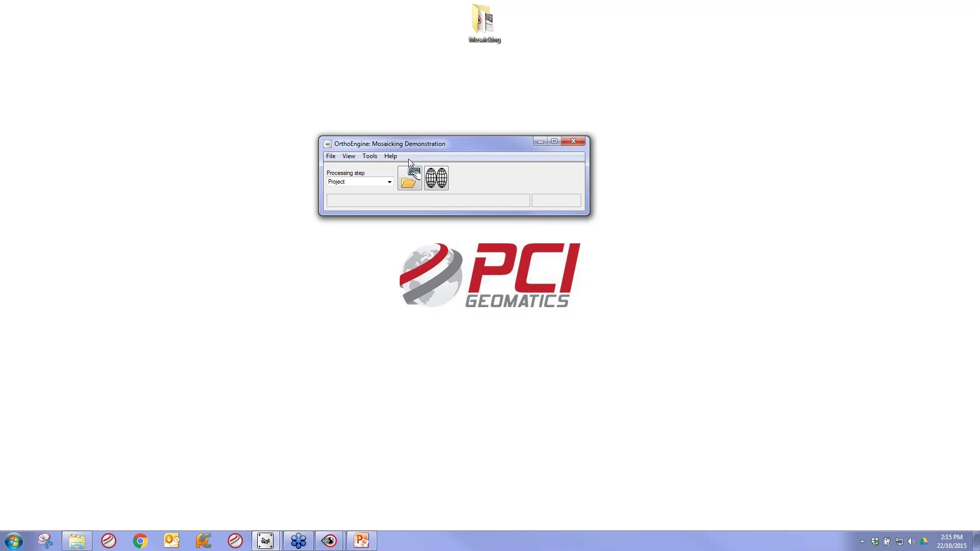
Switch the project to the Mosaic processing step and accept the existing mosaic file and extents definition.
left_click(389, 183)
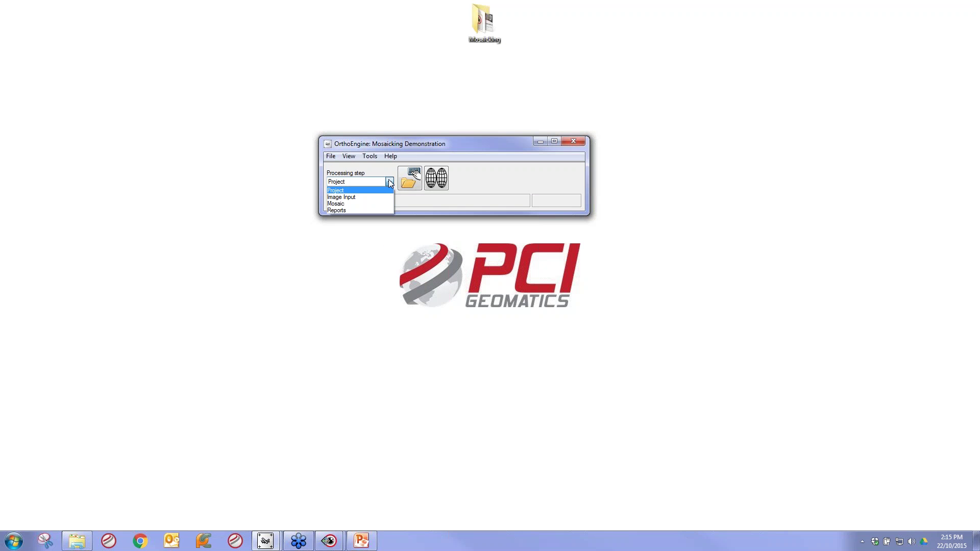
left_click(356, 204)
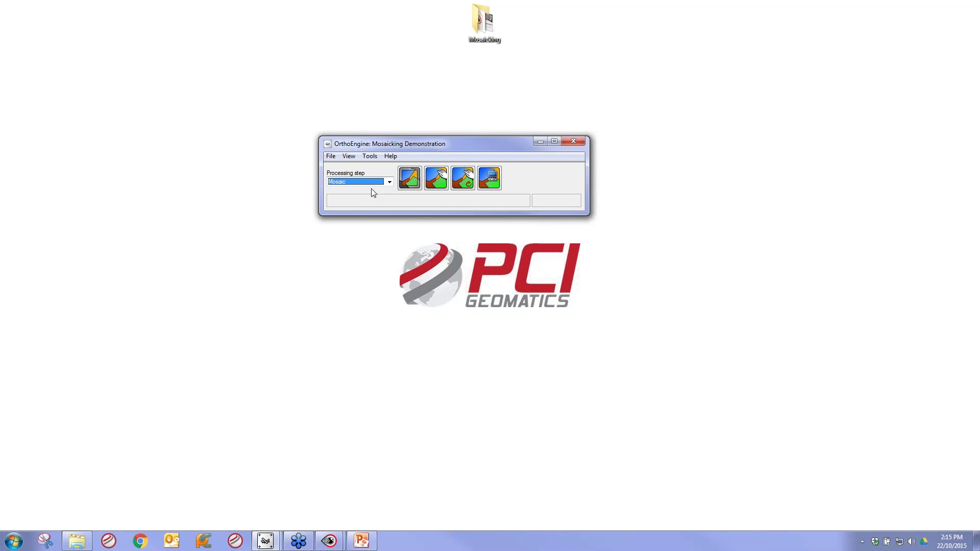
left_click(404, 187)
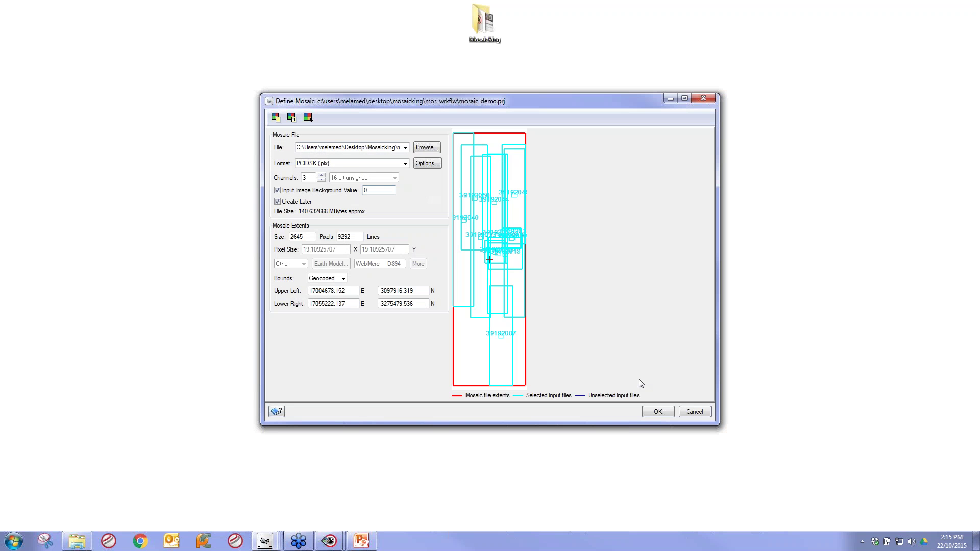
left_click(664, 411)
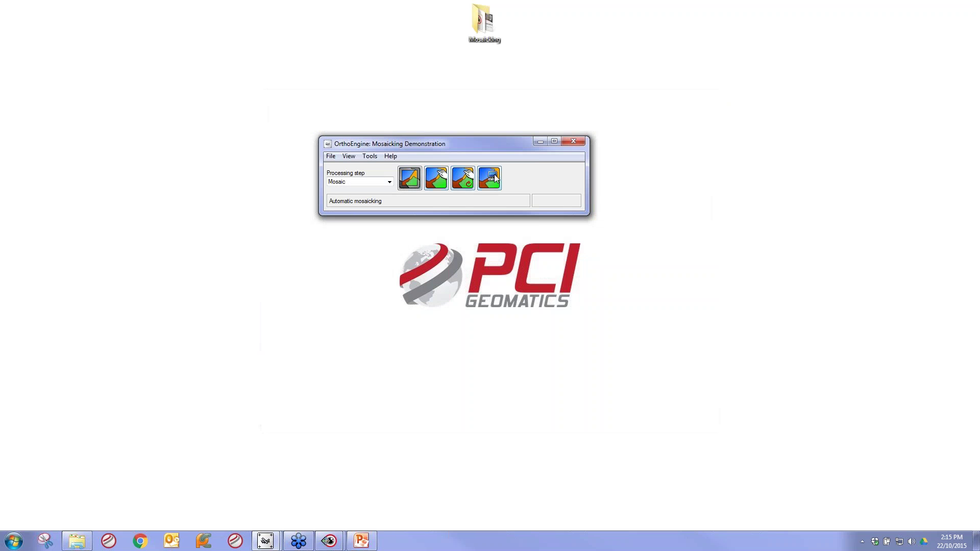
Generate an automatic mosaicking preview of the orthos with the existing settings.
left_click(492, 177)
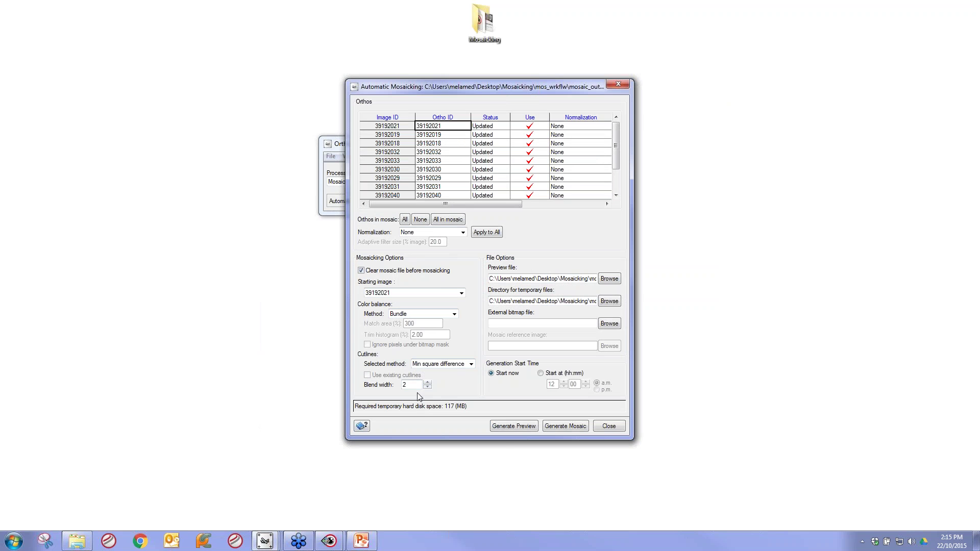
left_click(507, 428)
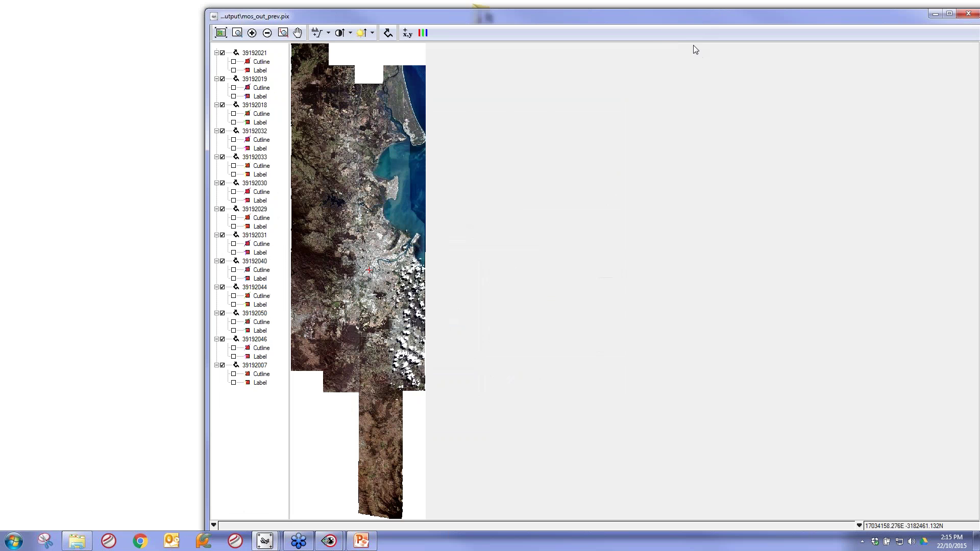
left_click_drag(657, 21, 591, 11)
Close the mosaic preview, the automatic mosaicking settings and the Mosaicking Demonstration project.
left_click(900, 8)
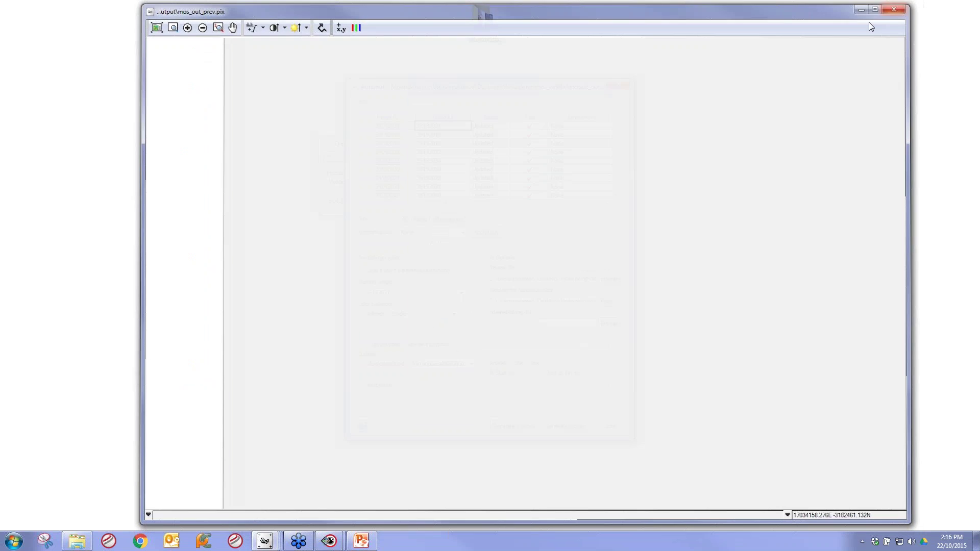
left_click(631, 75)
left_click(573, 141)
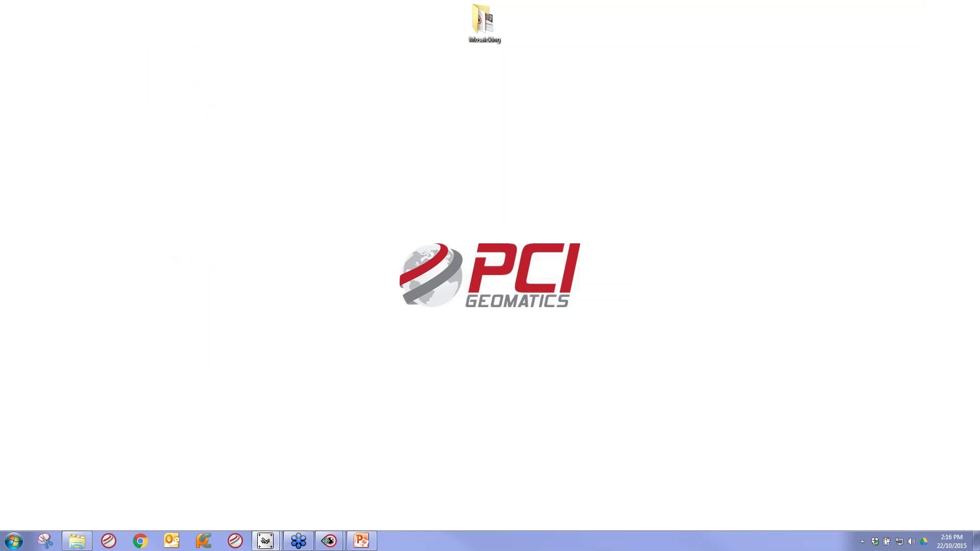
Open the test.prj mosaic for manual mosaicking and select the cutline of image 39192031.
left_click_drag(0, 444, 393, 228)
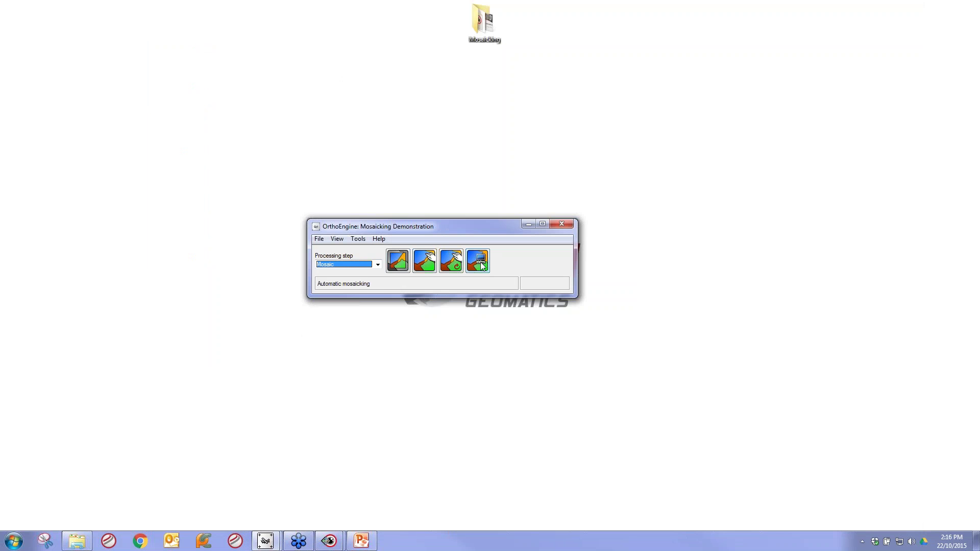
left_click(426, 263)
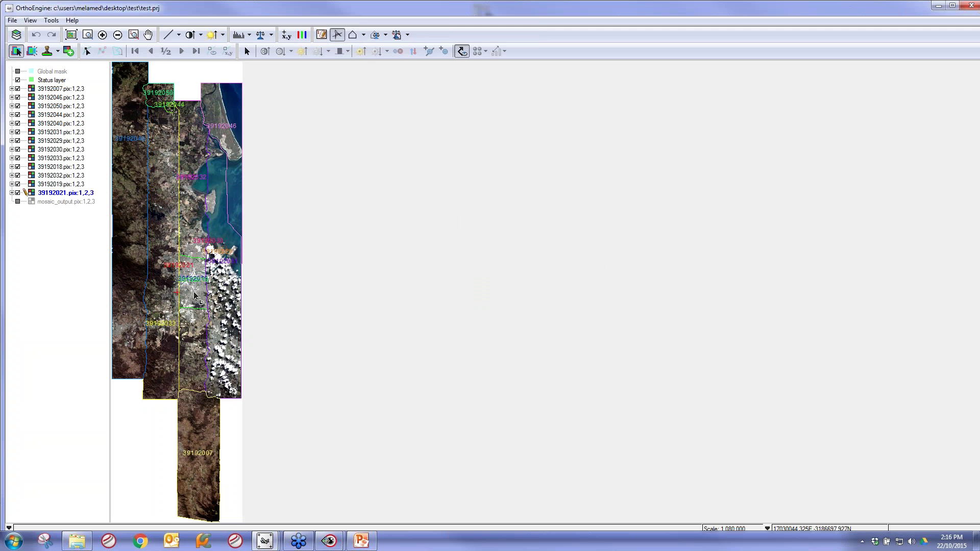
left_click(87, 51)
scroll(221, 298, "up", 1)
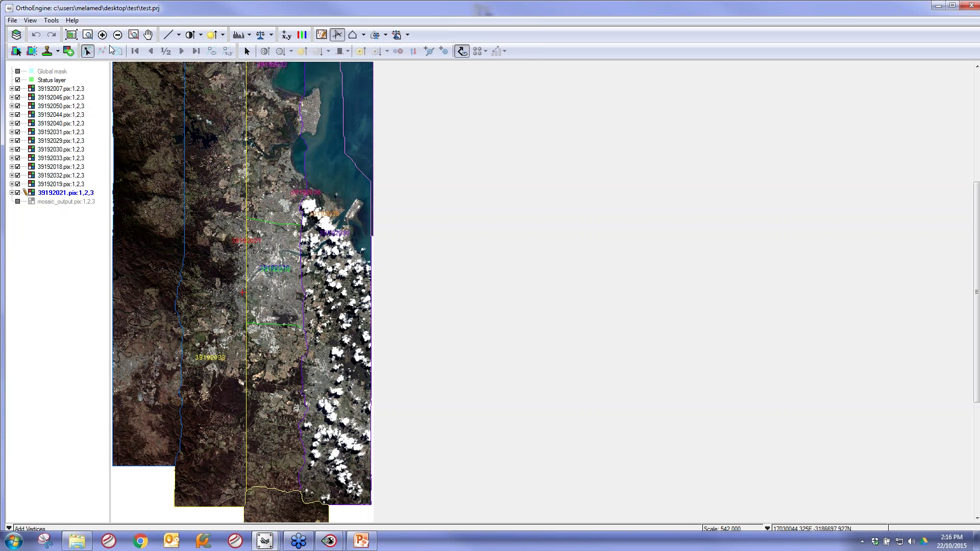
left_click(326, 274)
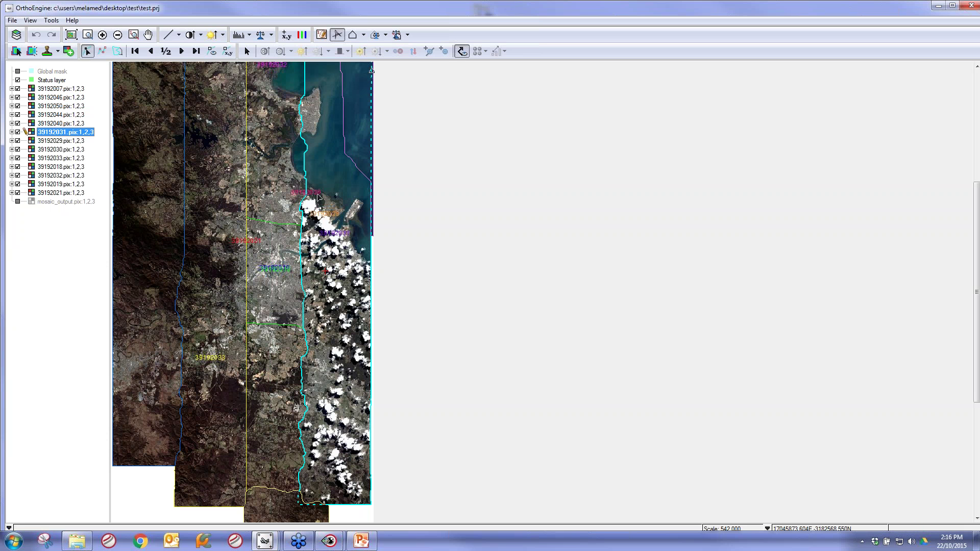
Reshape the cutline of image 39192031 eastward along the coast and back inland, replacing the cloudy area beside the city.
left_click(89, 51)
left_click(118, 52)
scroll(325, 229, "up", 1)
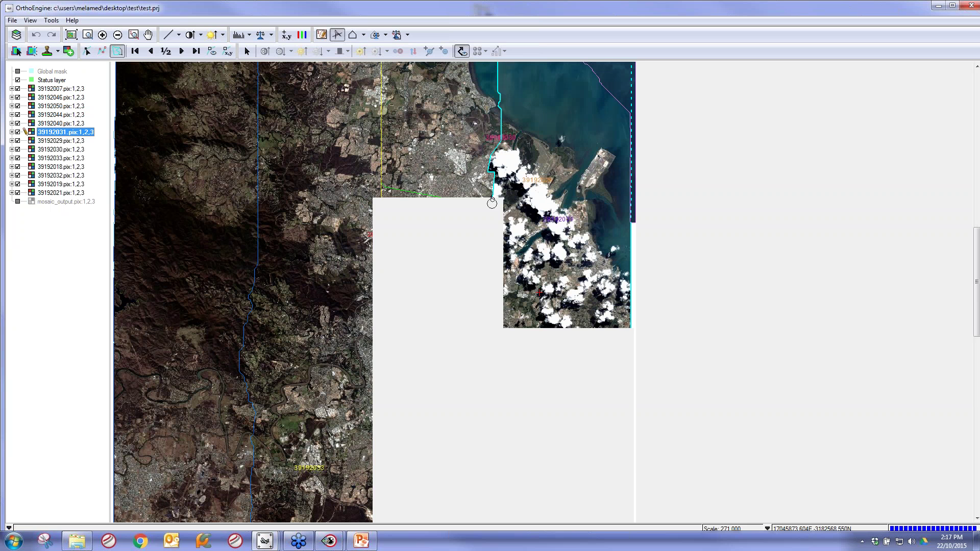
left_click(502, 127)
left_click(536, 153)
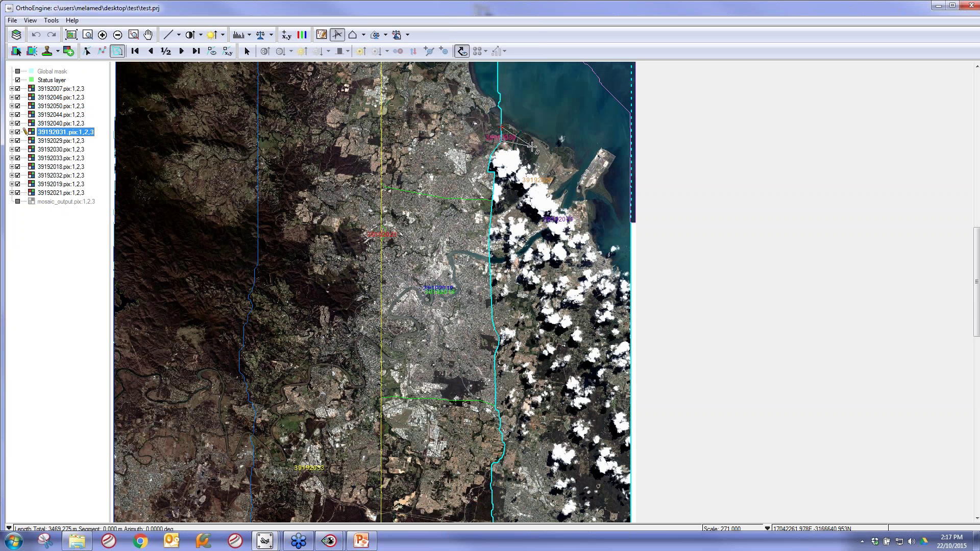
left_click(575, 189)
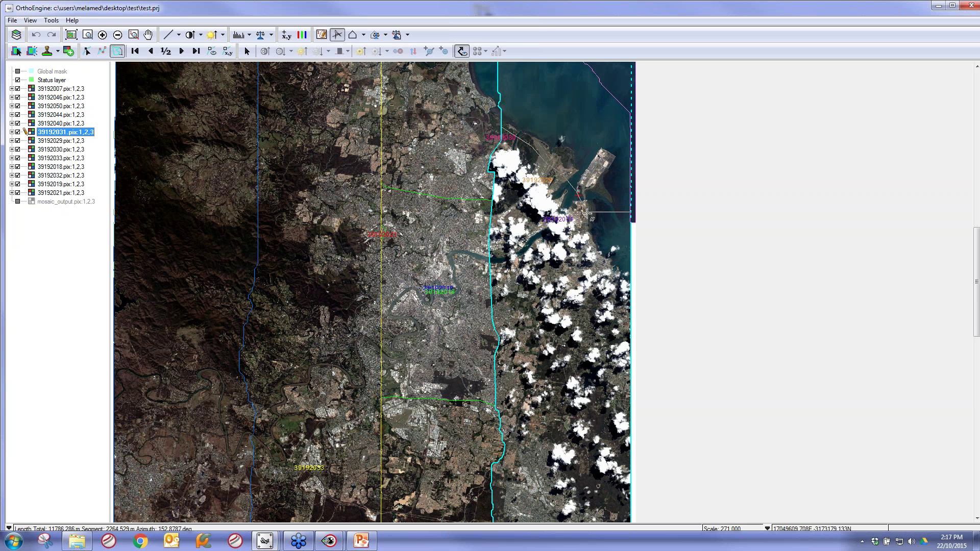
left_click(602, 244)
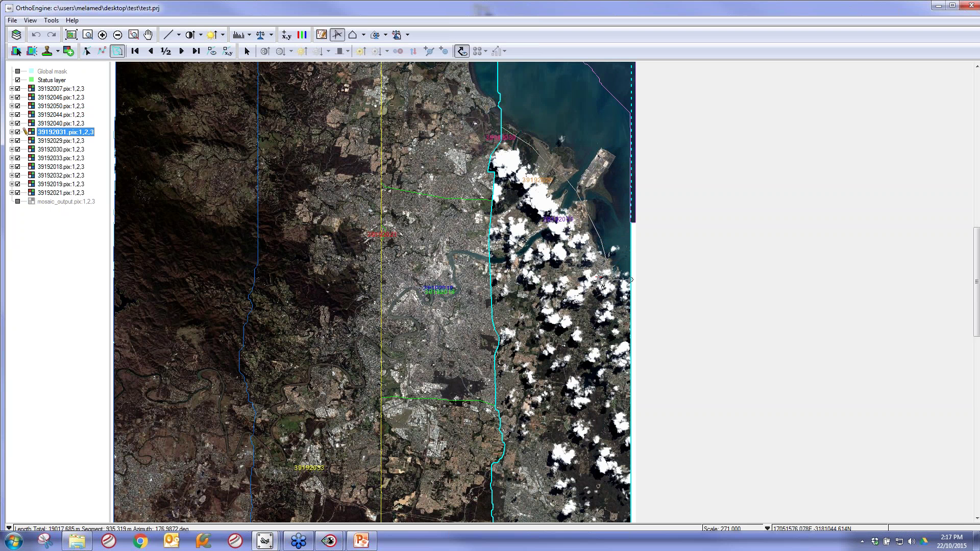
left_click(596, 307)
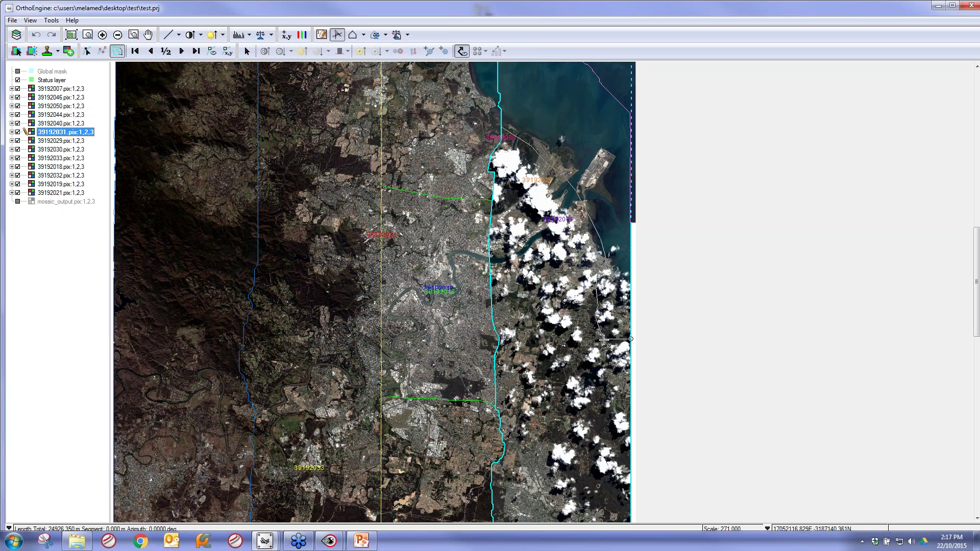
left_click(602, 359)
left_click(601, 402)
left_click(583, 410)
left_click(570, 405)
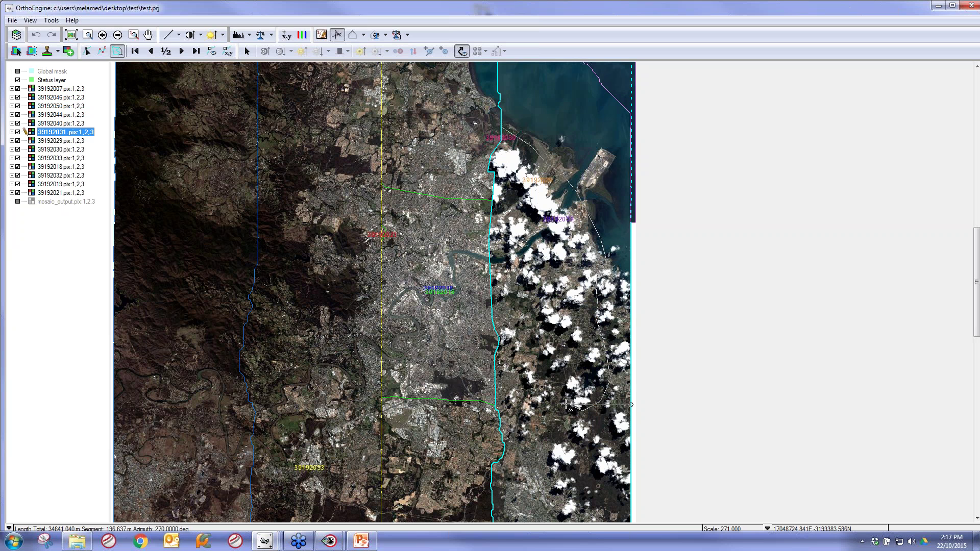
left_click(535, 404)
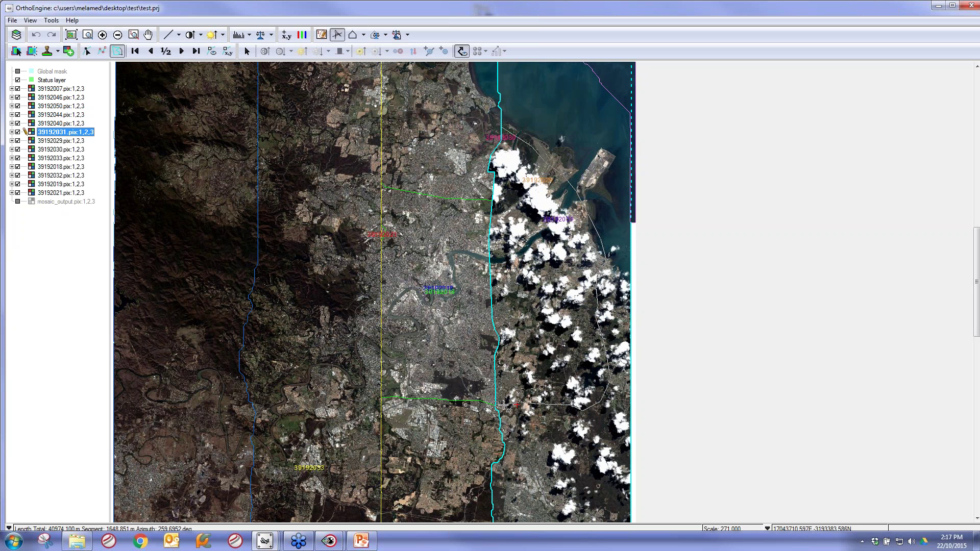
double_click(501, 406)
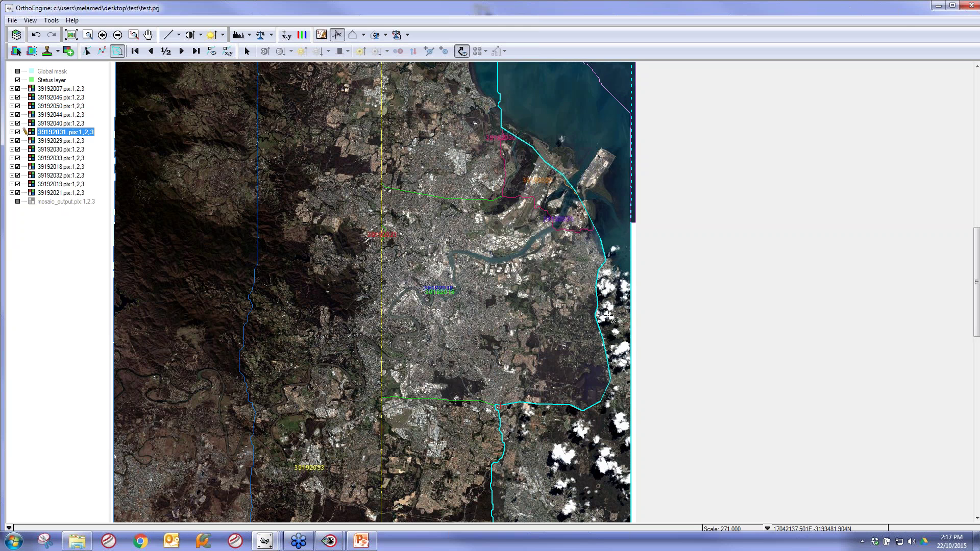
Try to redraw the eastern stretch of the 39192031 cutline farther out around the remaining coastal clouds.
scroll(607, 316, "up", 1)
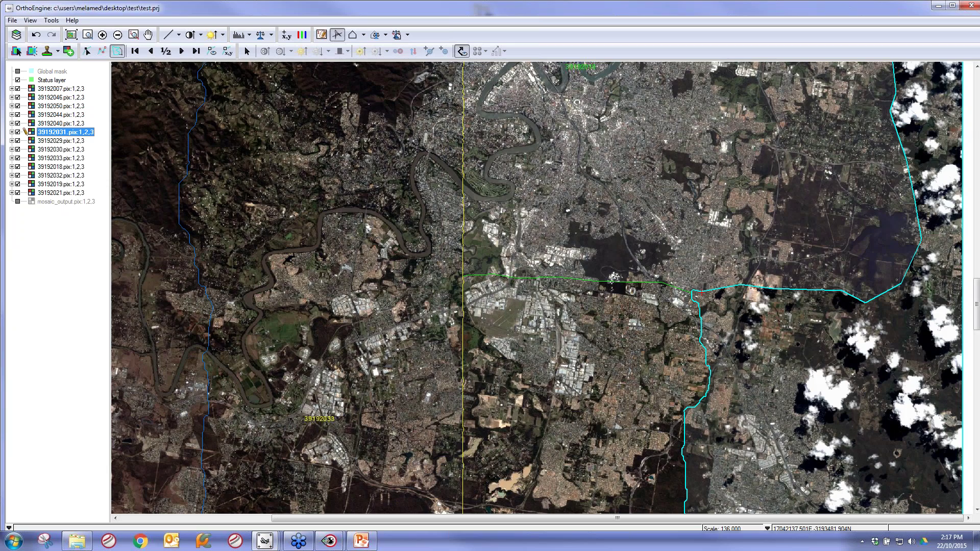
left_click_drag(702, 282, 701, 374)
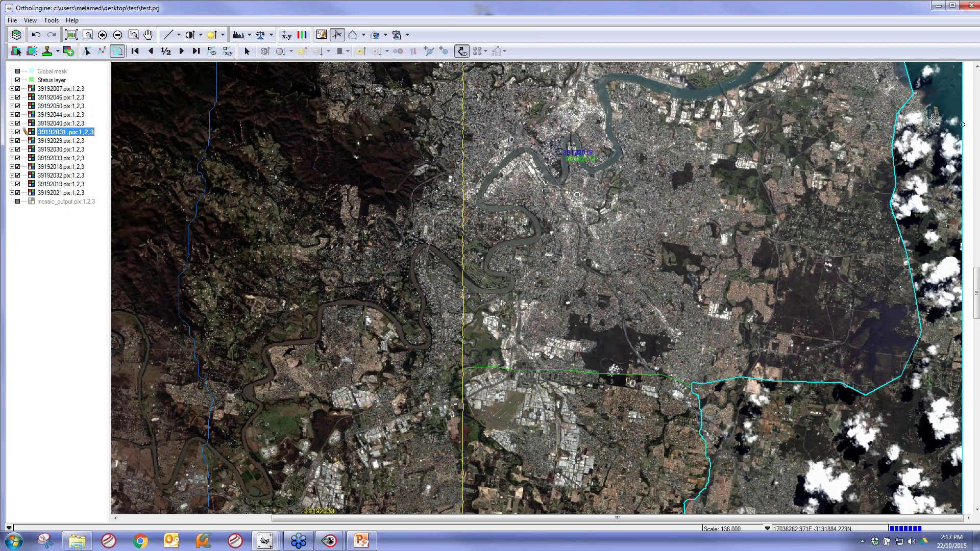
left_click(932, 119)
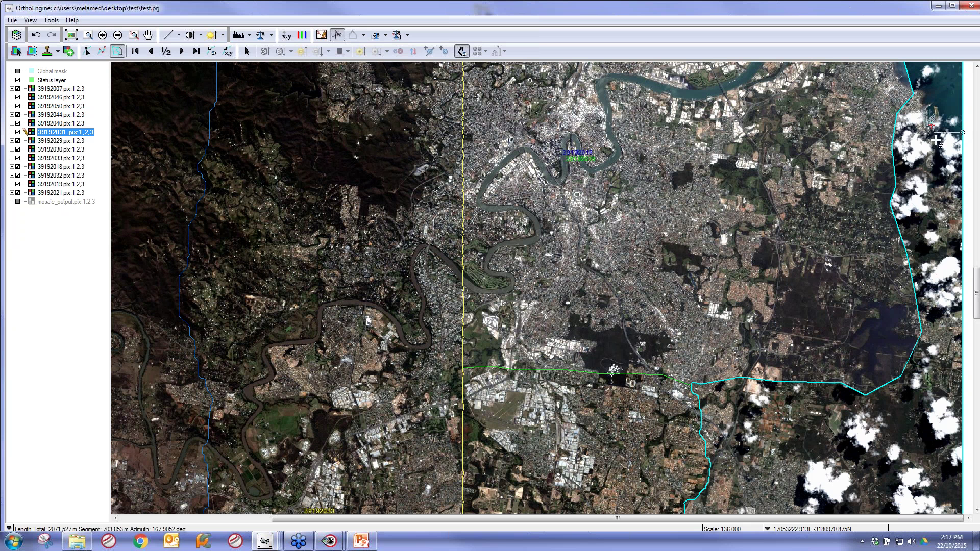
left_click(924, 225)
double_click(916, 234)
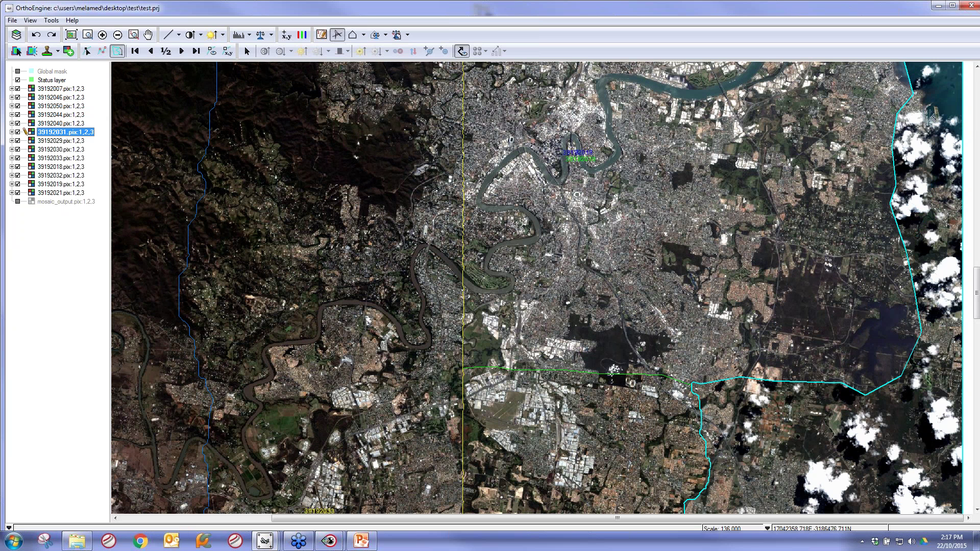
Examine the edited area and the southern part of the mosaic with the cutlines hidden.
left_click_drag(705, 244, 723, 235)
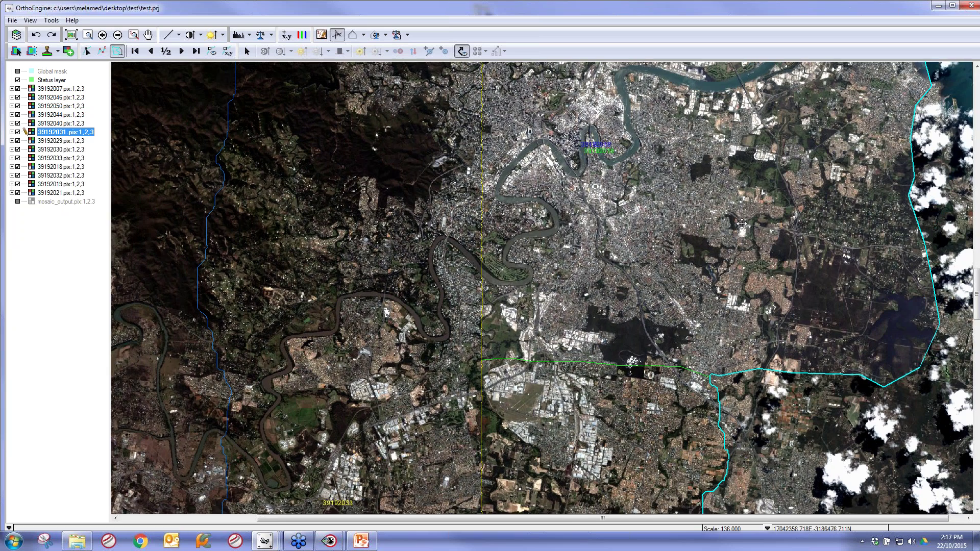
scroll(723, 236, "down", 1)
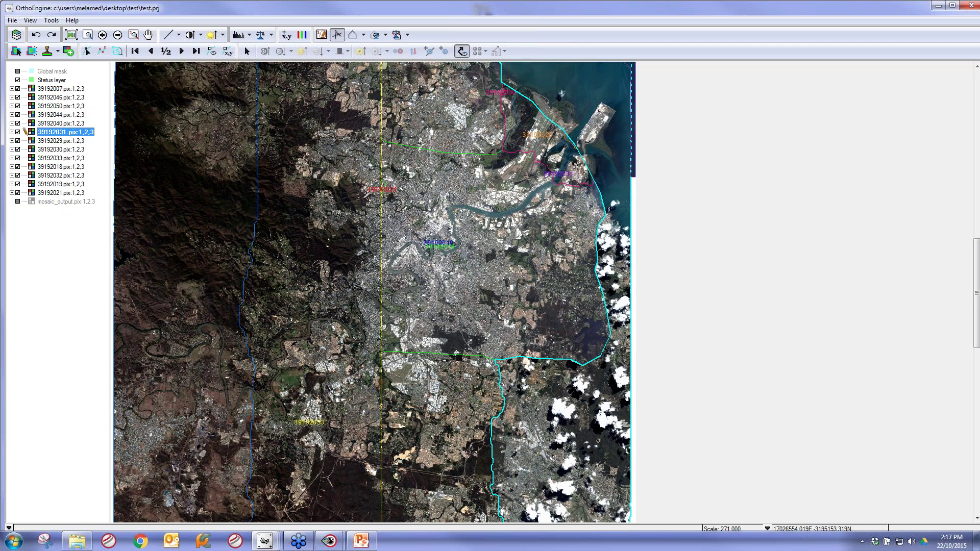
scroll(341, 308, "down", 1)
scroll(341, 309, "down", 8)
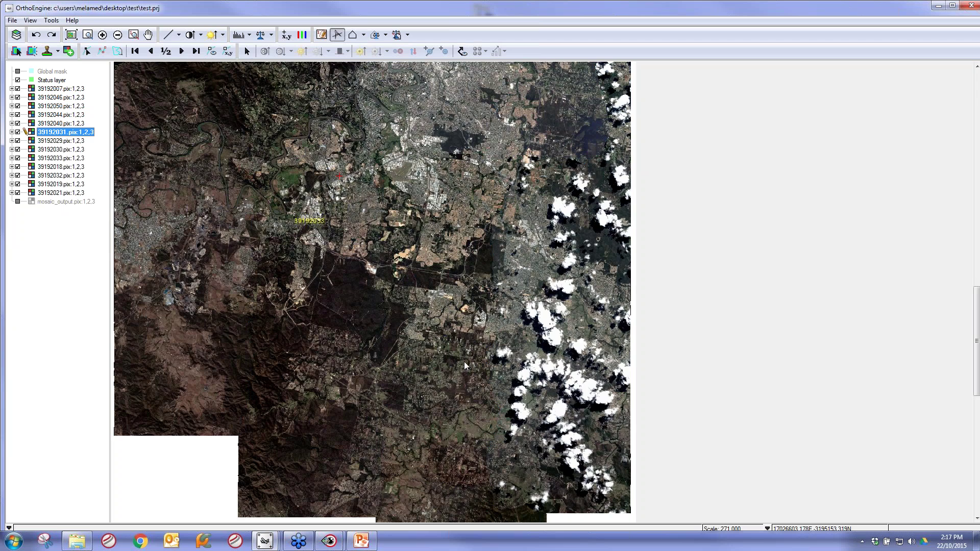
Select image 39192032, west of the cloudy eastern area, for dodging adjustments and hide the cutlines.
scroll(467, 362, "up", 1)
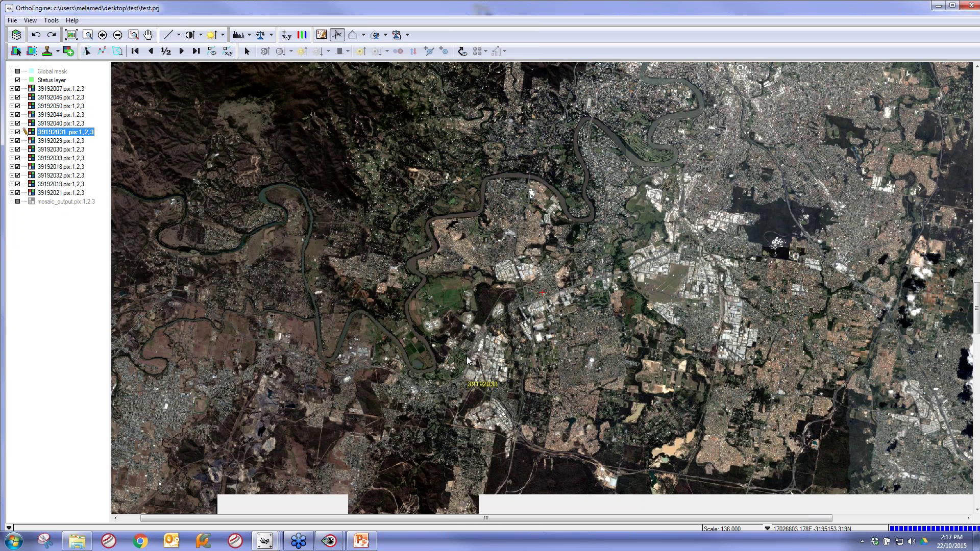
scroll(586, 289, "down", 2)
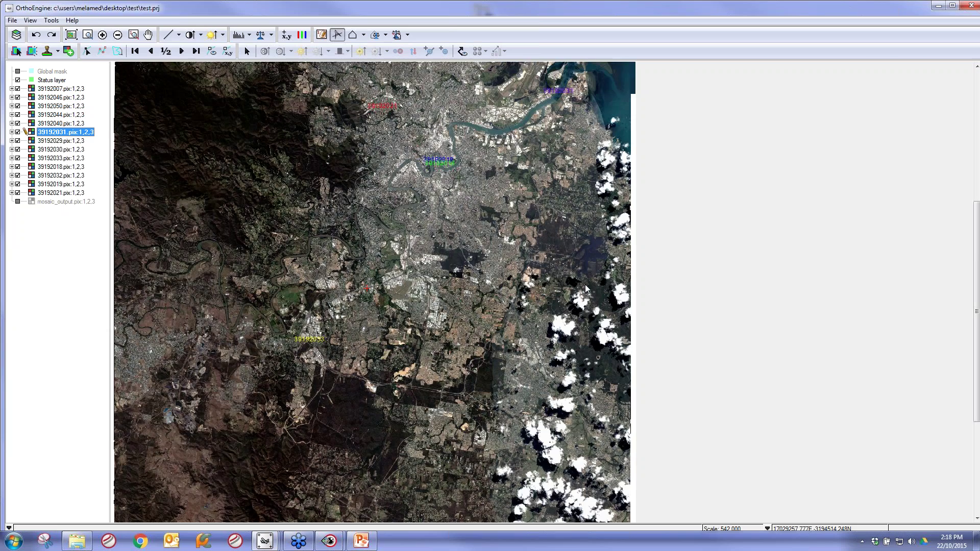
scroll(415, 317, "up", 1)
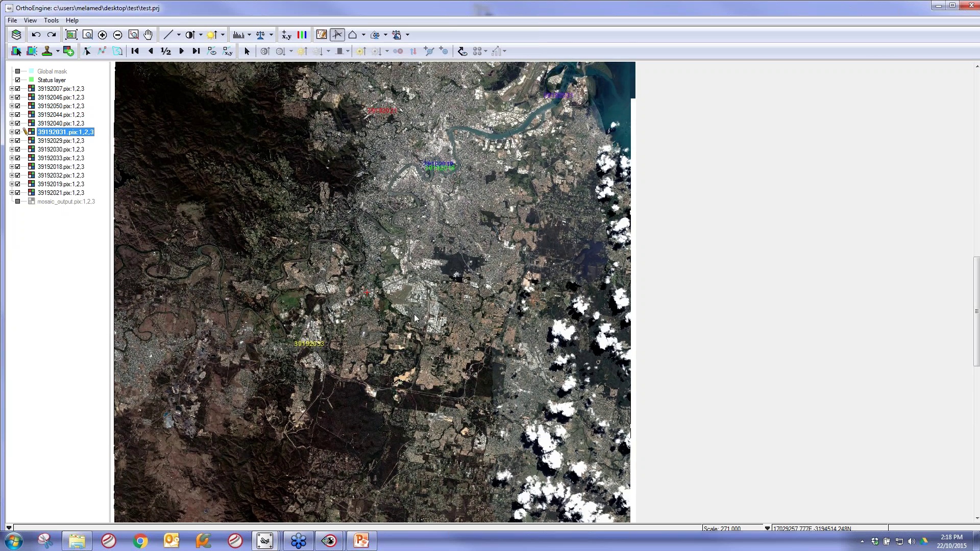
scroll(415, 317, "up", 1)
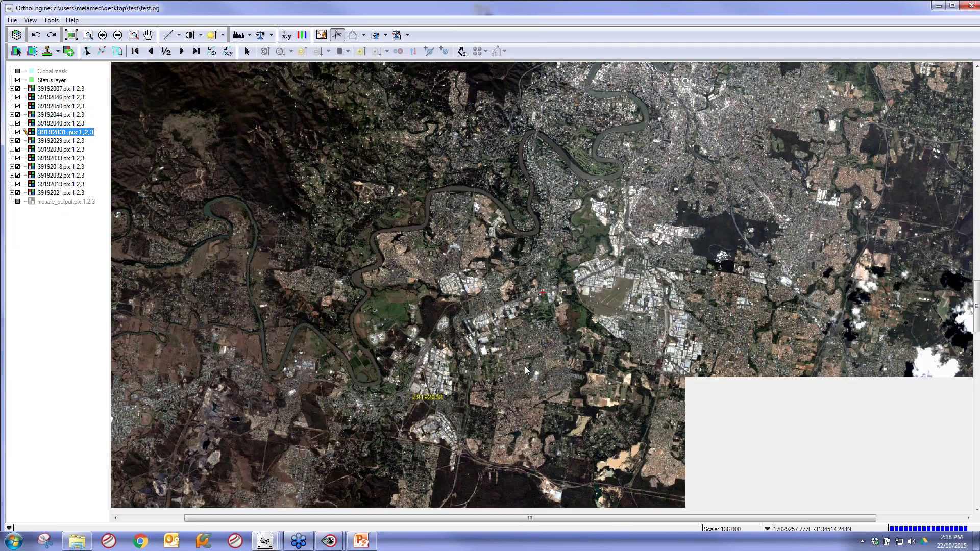
left_click_drag(699, 341, 591, 287)
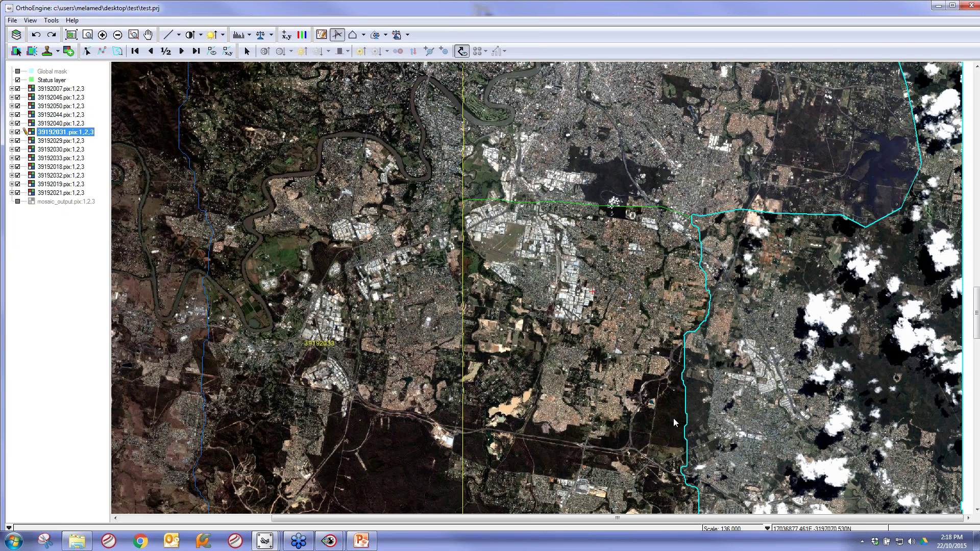
left_click_drag(674, 420, 676, 211)
left_click(700, 231)
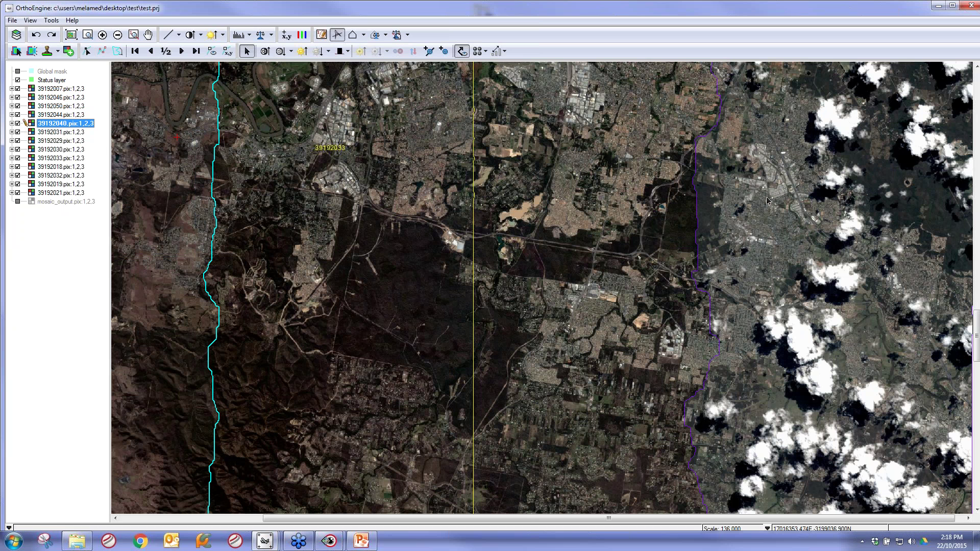
left_click(461, 52)
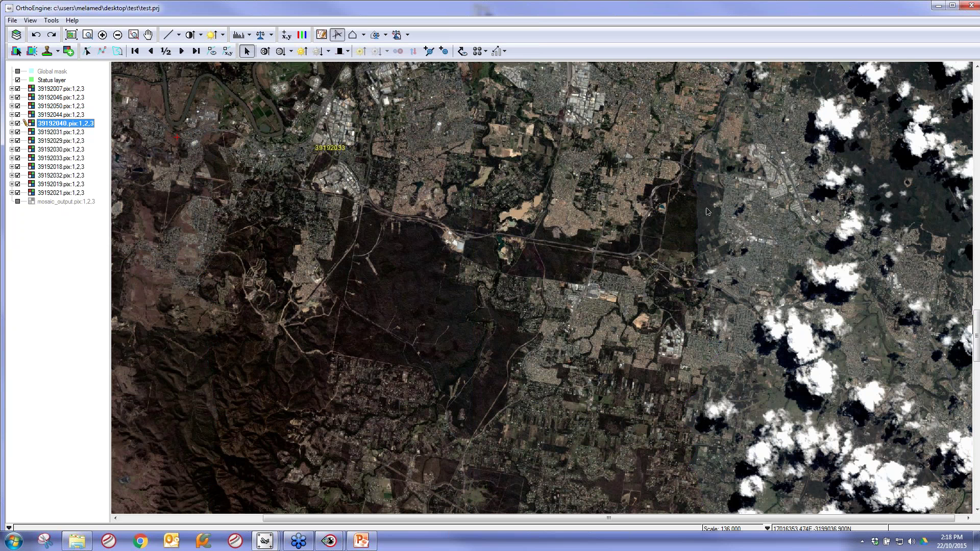
left_click(461, 51)
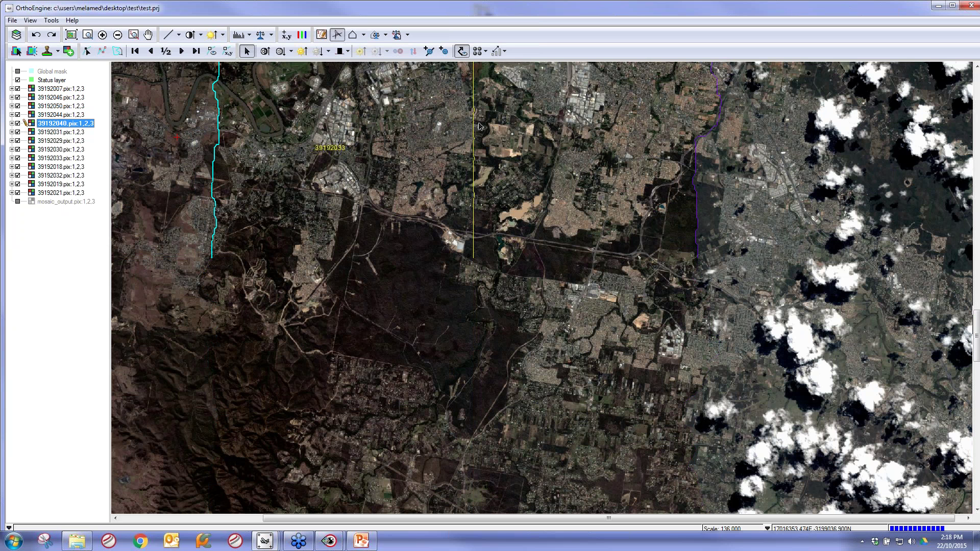
left_click(532, 249)
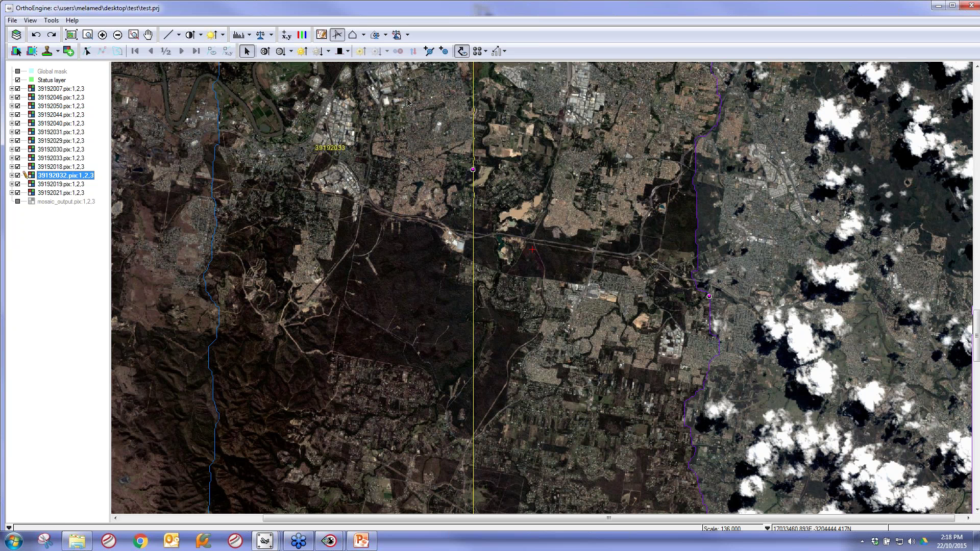
left_click(462, 52)
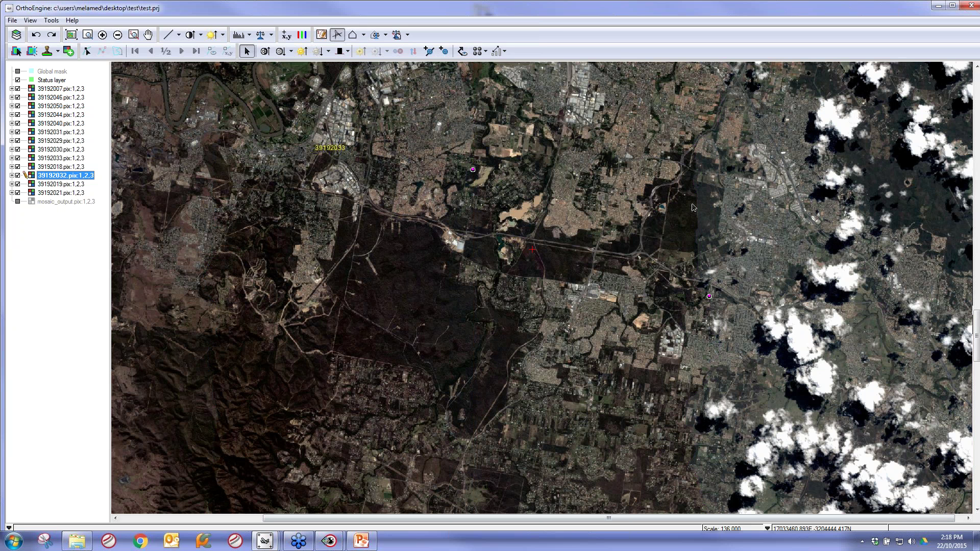
Try a coarse increase of the overall brightness of image 39192032 and undo it.
left_click(534, 281)
left_click(328, 51)
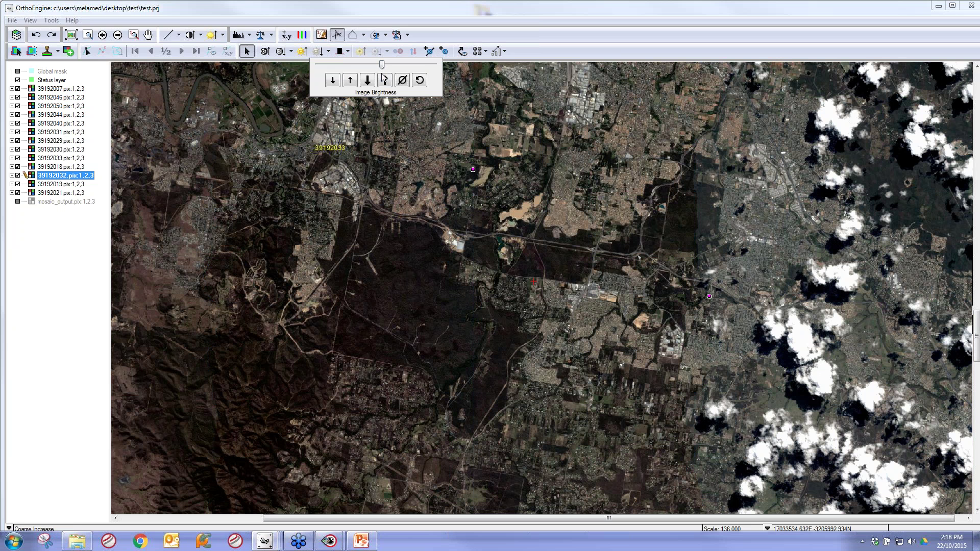
left_click(385, 80)
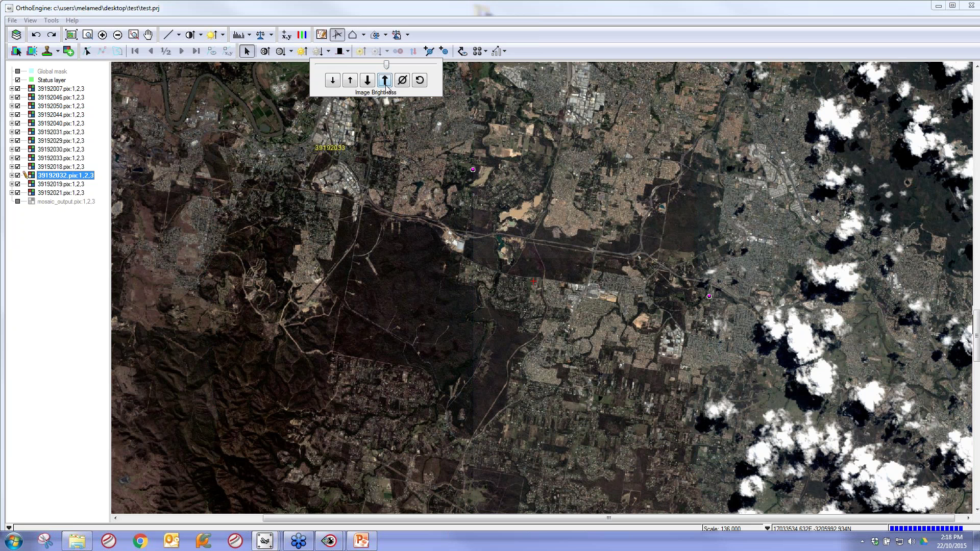
left_click(690, 221)
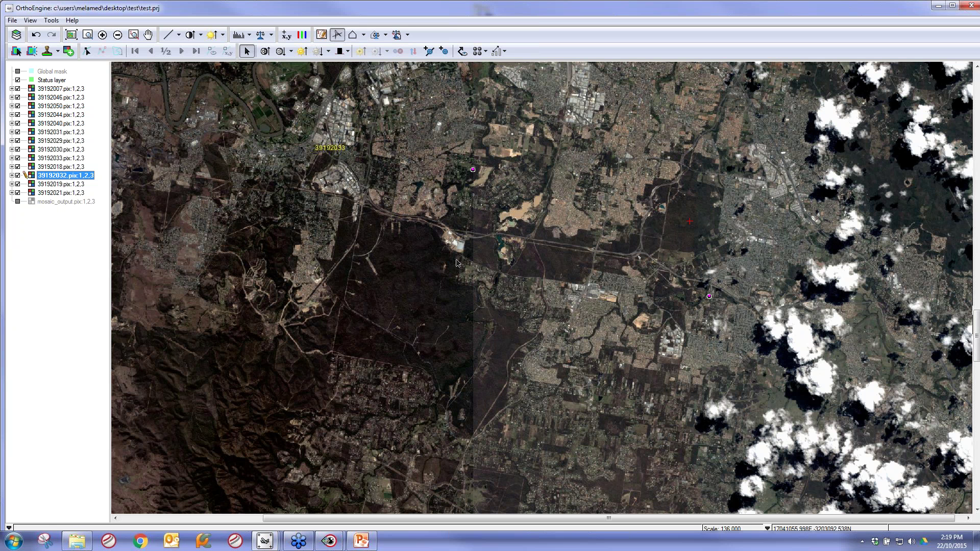
left_click(462, 51)
left_click(462, 51)
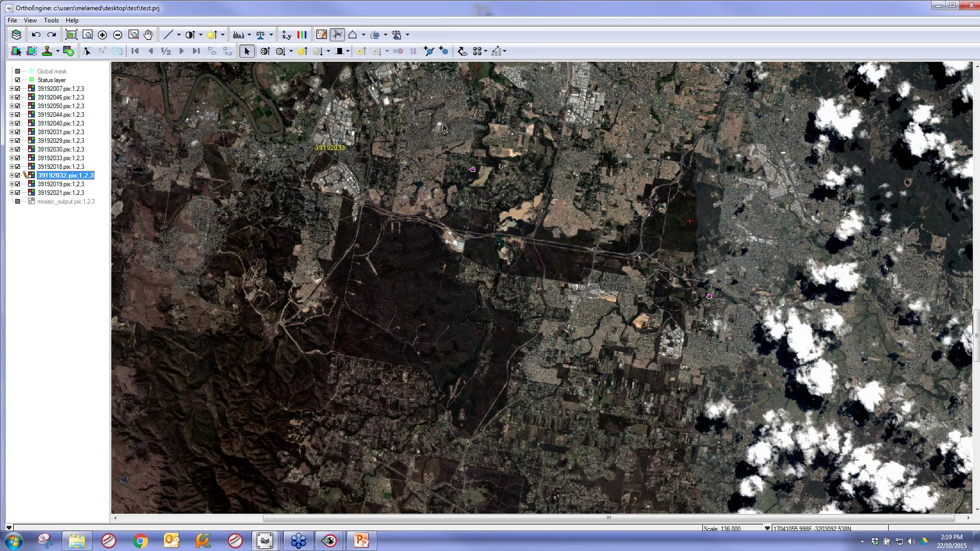
Raise the dodging brightness at the eastern edge point of image 39192032 in coarse and fine increments, and check it against the cutline.
left_click(709, 297)
left_click(387, 51)
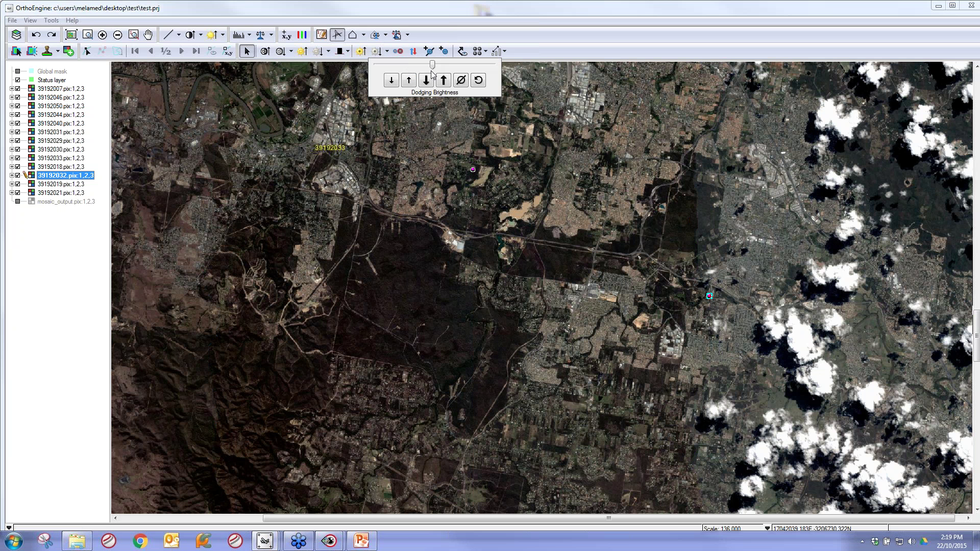
left_click(444, 81)
left_click(443, 80)
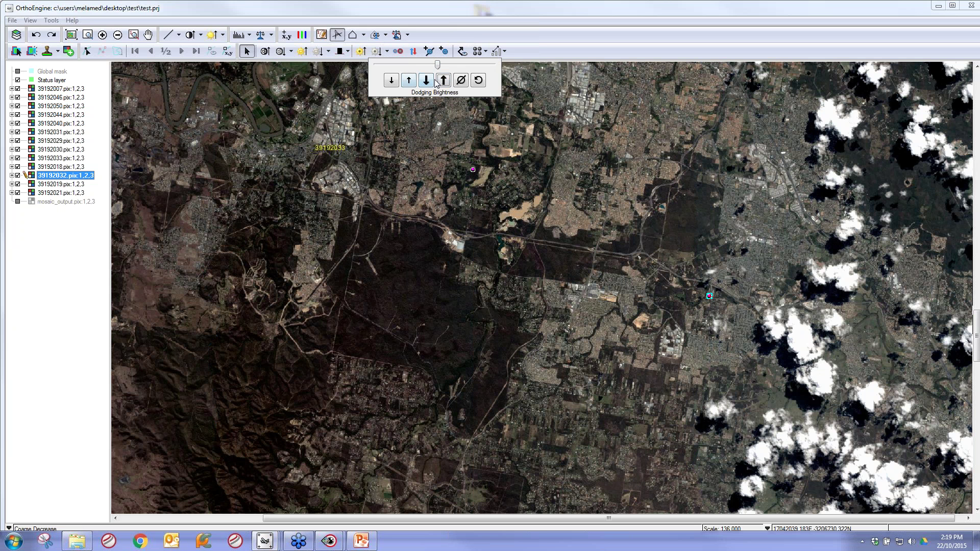
left_click(409, 81)
left_click(568, 171)
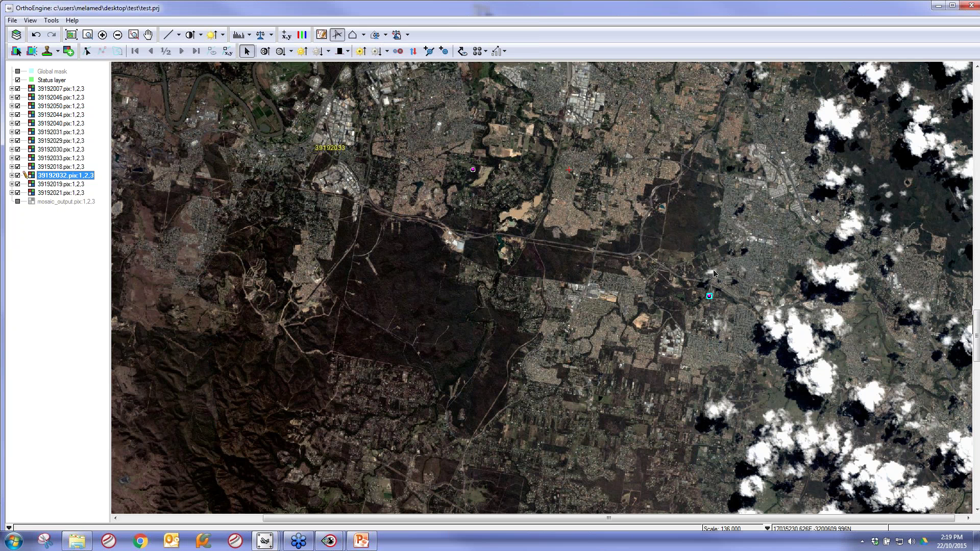
left_click(460, 51)
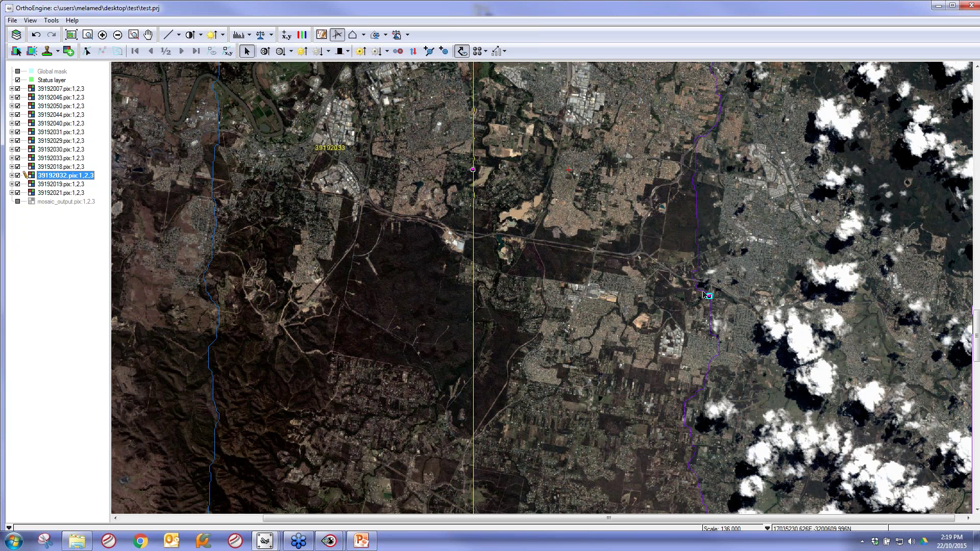
left_click(462, 51)
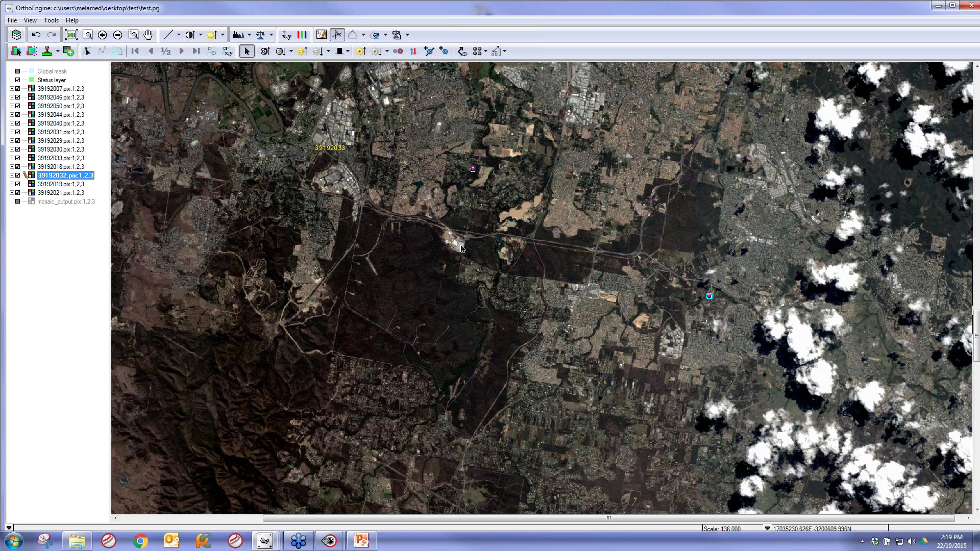
Select image 39192018 at the north-south seam crossing the river by the golf course, and hide the cutlines.
left_click(462, 51)
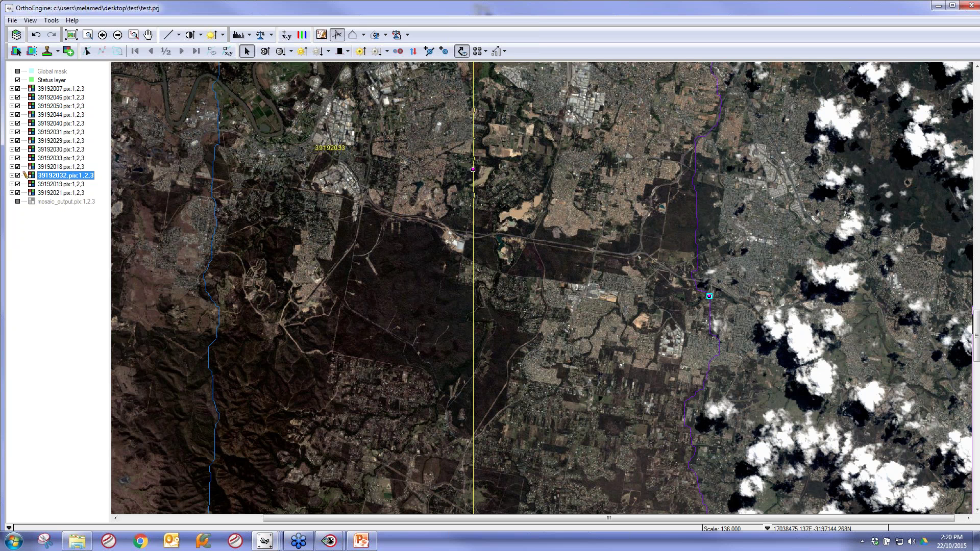
left_click_drag(632, 121, 611, 388)
left_click_drag(527, 145, 517, 303)
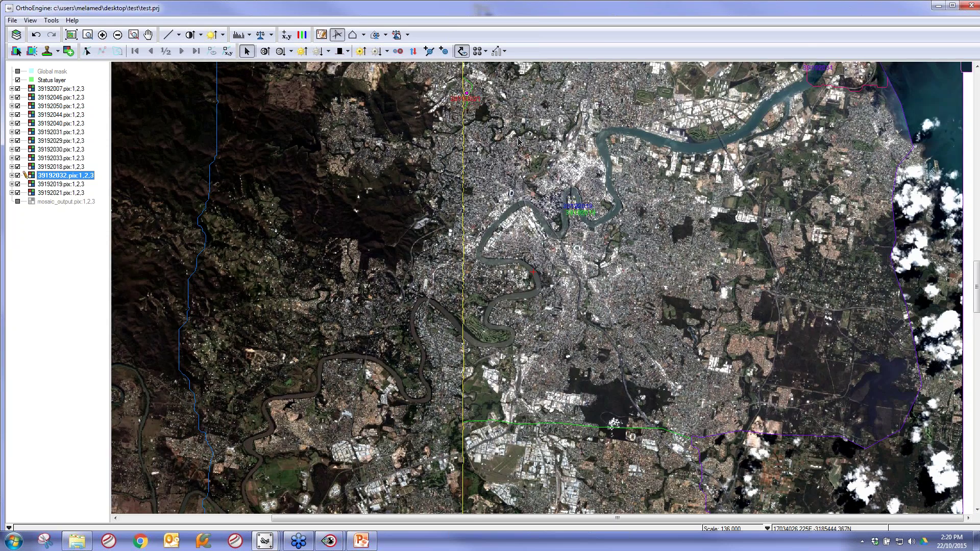
left_click_drag(518, 142, 519, 193)
left_click(611, 273)
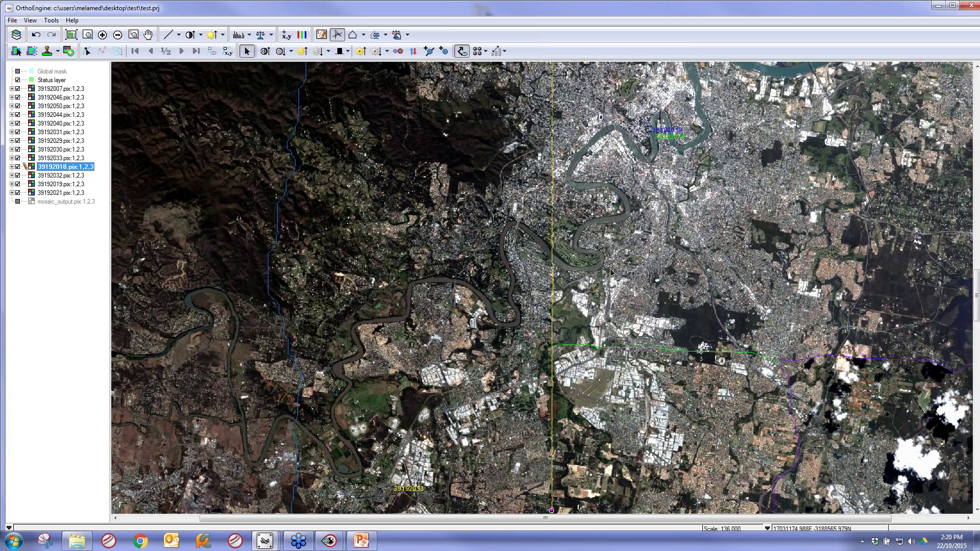
scroll(589, 278, "up", 1)
scroll(588, 275, "up", 1)
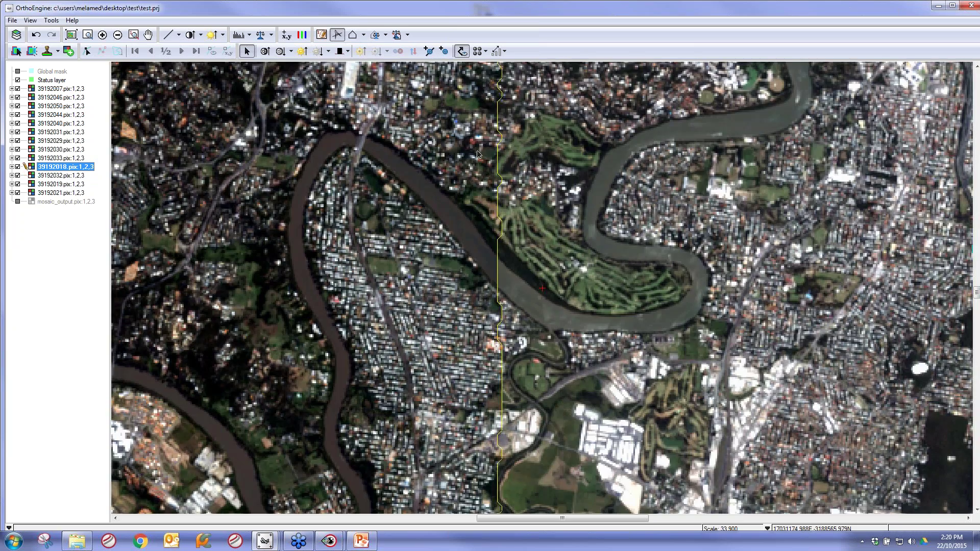
key("space")
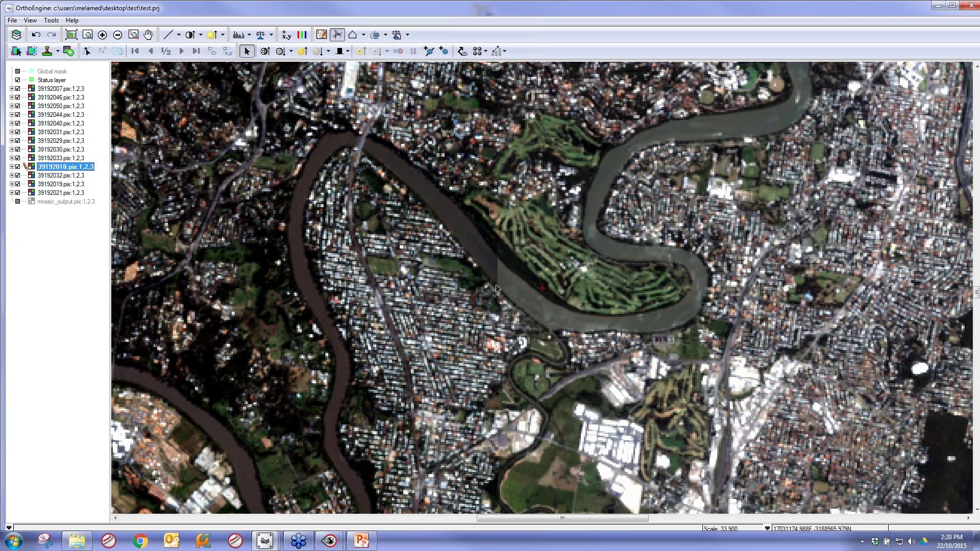
Add three dodging edge points along the seam where it crosses the river.
left_click(430, 51)
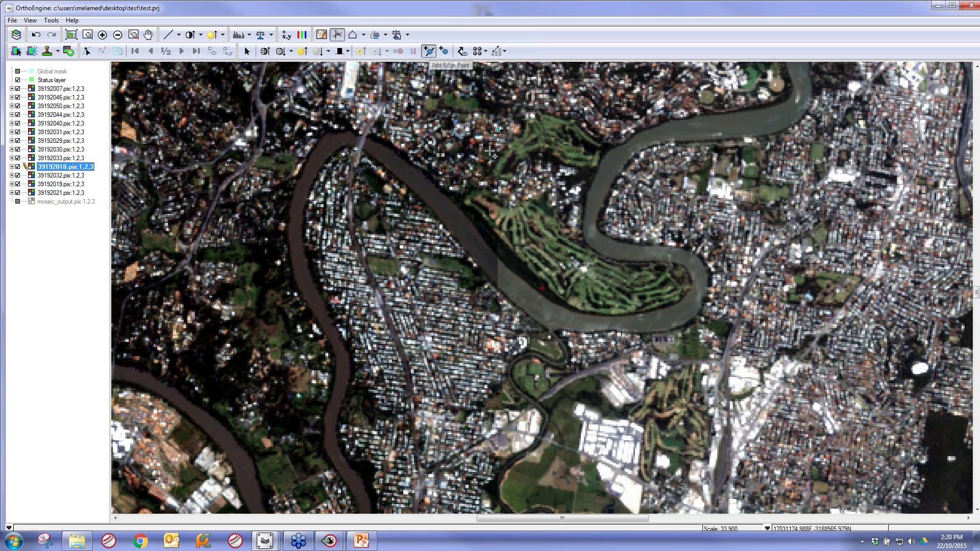
left_click(503, 244)
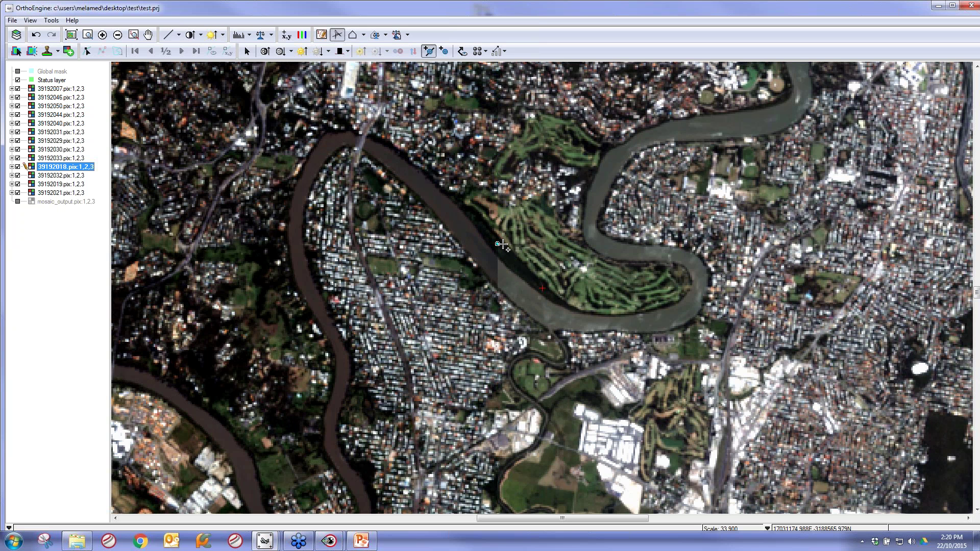
left_click(498, 302)
left_click(246, 51)
Raise the dodging brightness of image 39192033 at the middle river edge point with coarse and fine adjustments, and end the dodging edit.
left_click(466, 270)
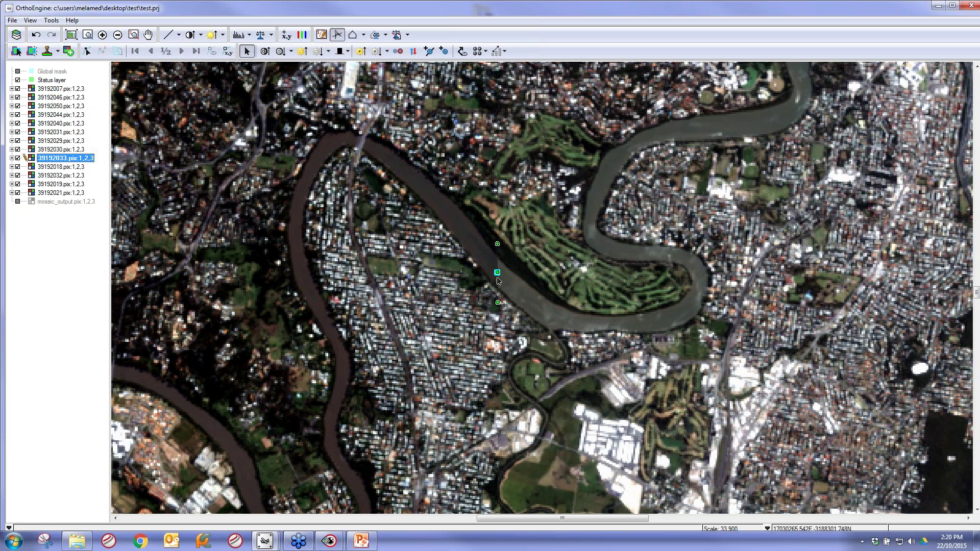
left_click(497, 276)
left_click(387, 51)
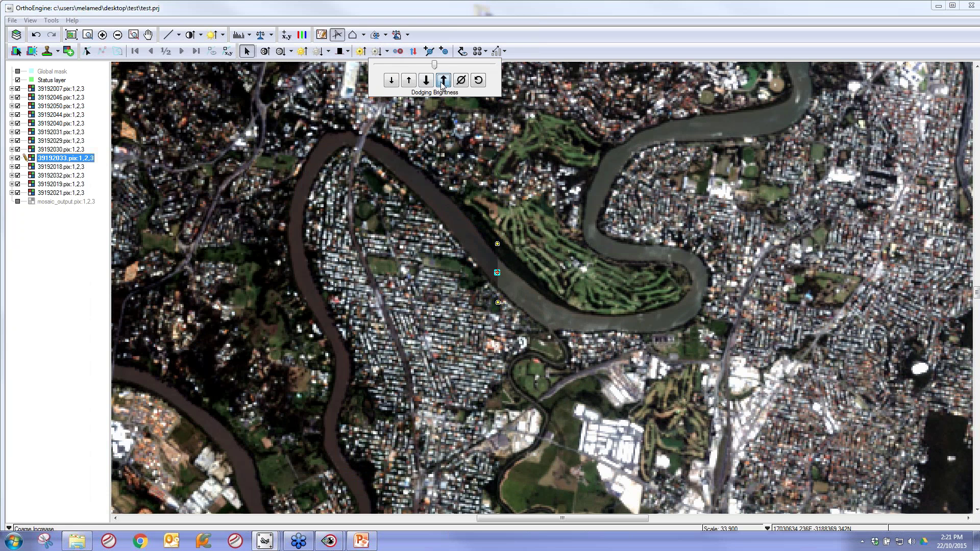
left_click(443, 81)
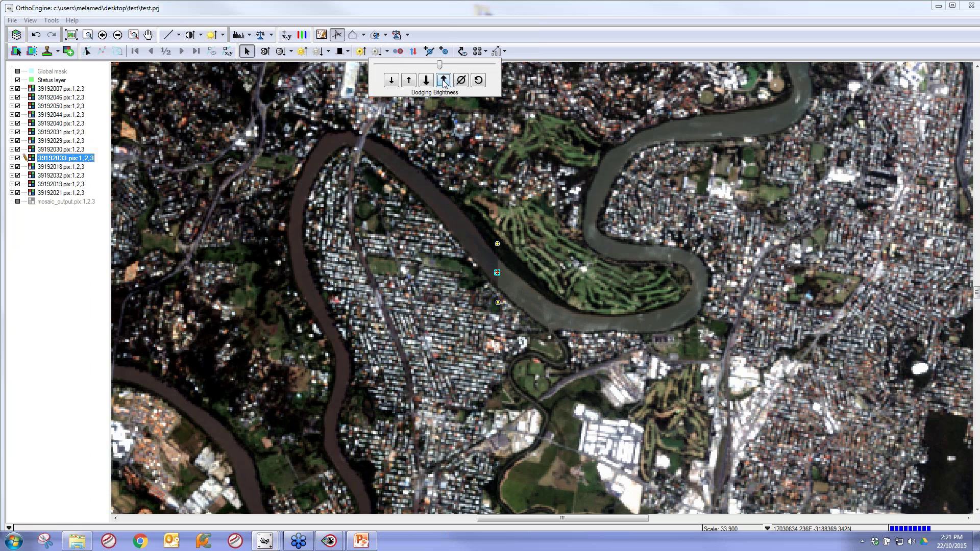
left_click(443, 80)
left_click(443, 80)
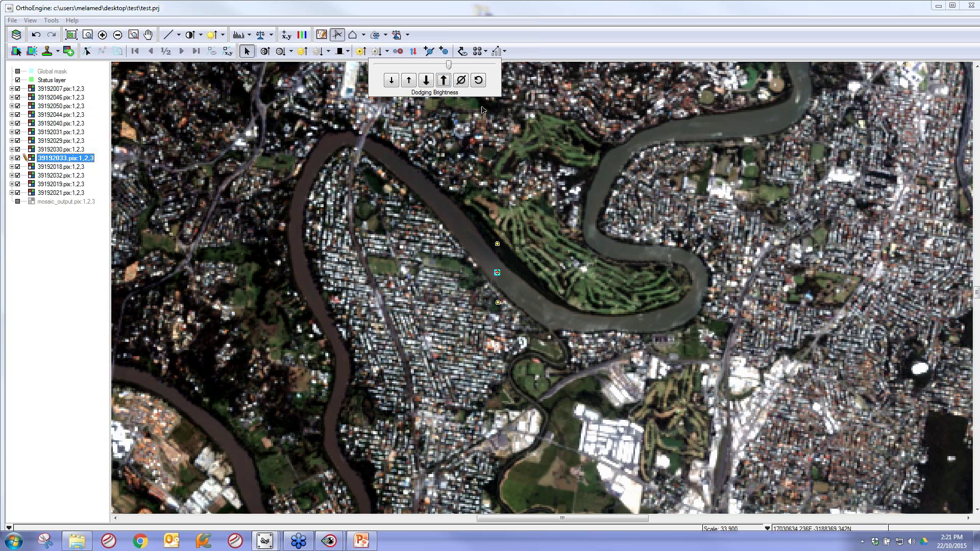
left_click(443, 80)
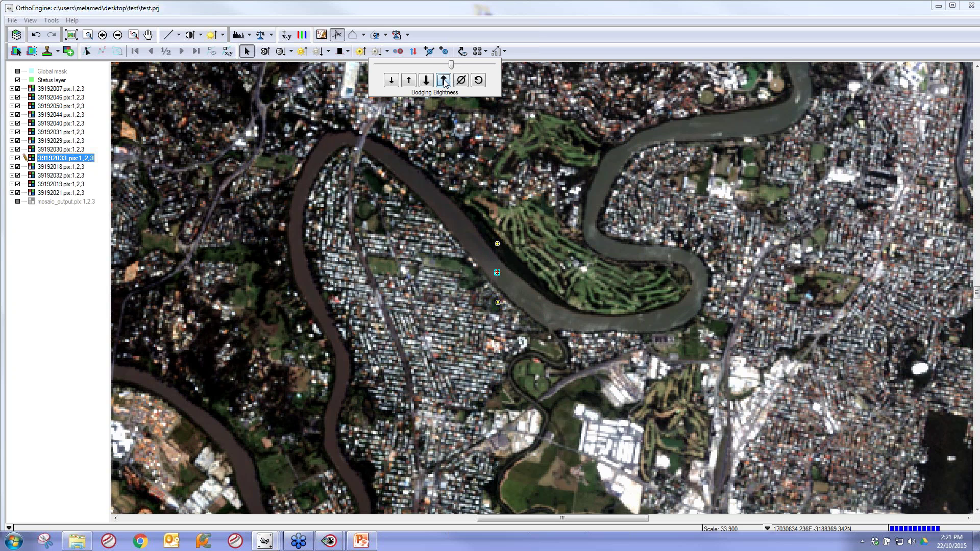
left_click(426, 81)
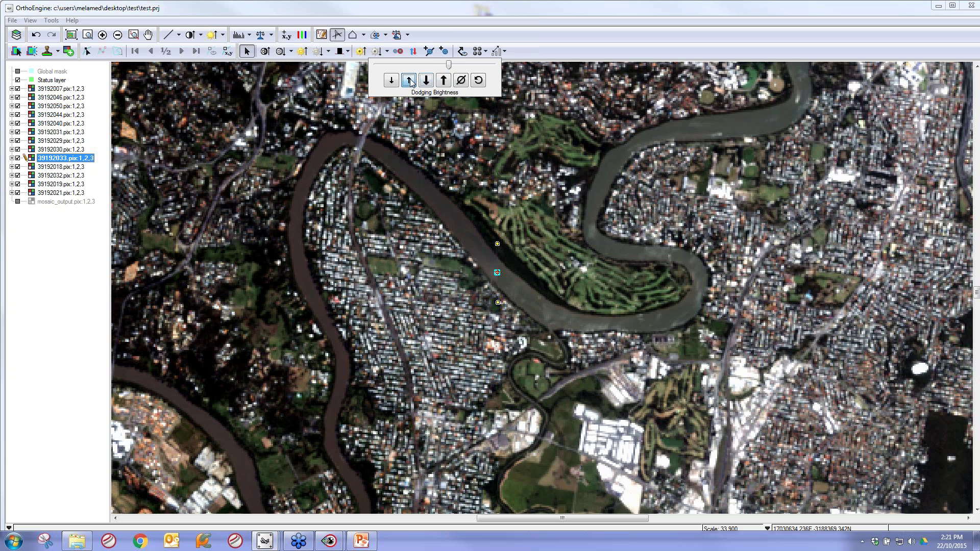
left_click(411, 83)
left_click(412, 82)
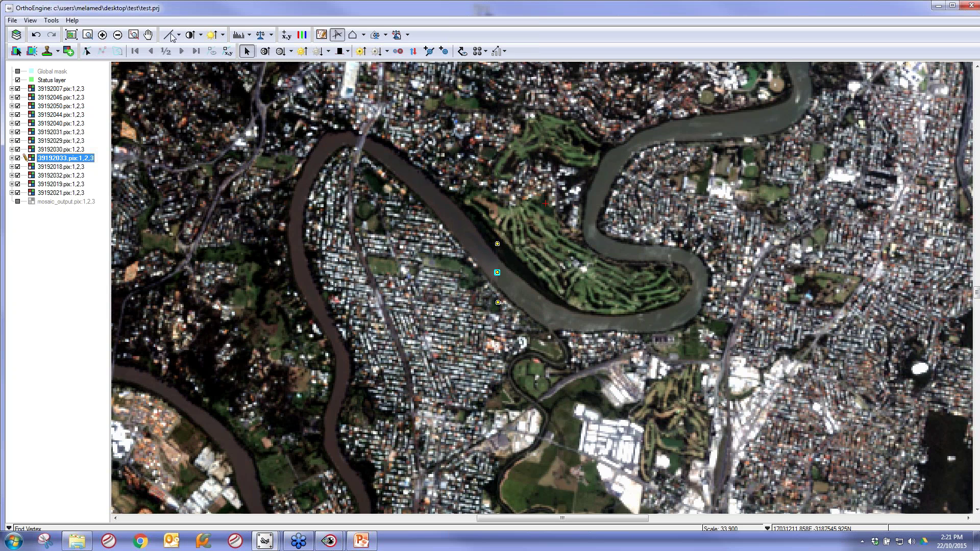
left_click(17, 51)
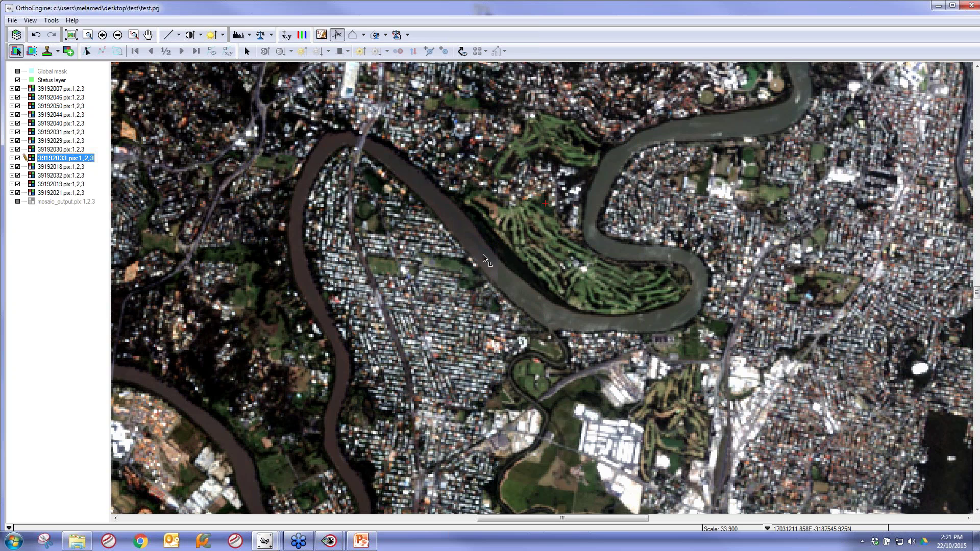
scroll(523, 305, "down", 1)
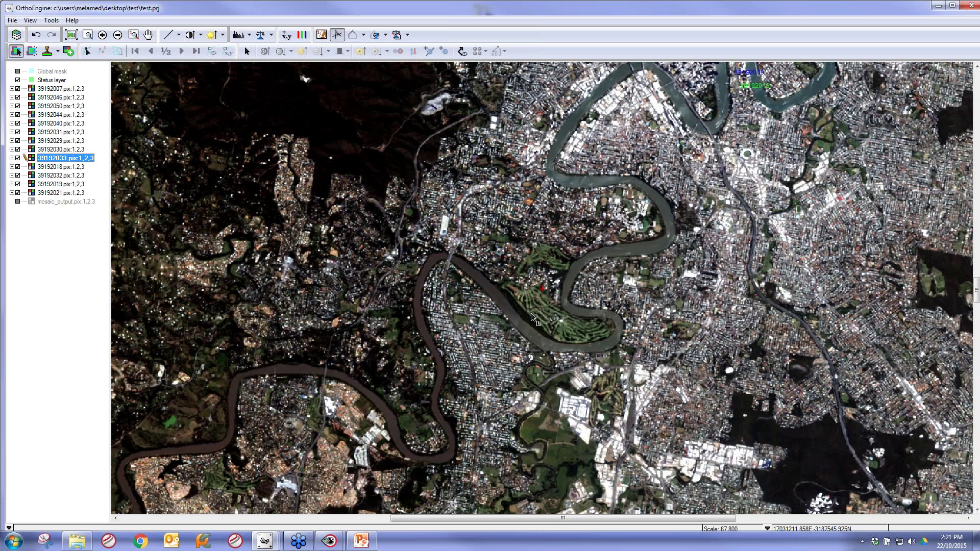
Add a dodging centre point in the dark western mountains of image 39192040 and adjust its dodging brightness to 0.16.
scroll(520, 335, "up", 1)
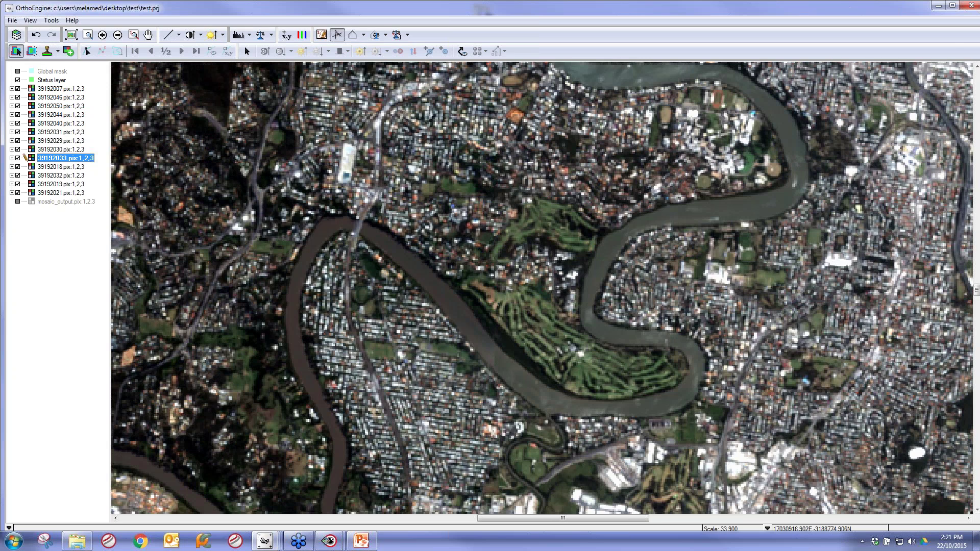
left_click_drag(512, 376, 484, 239)
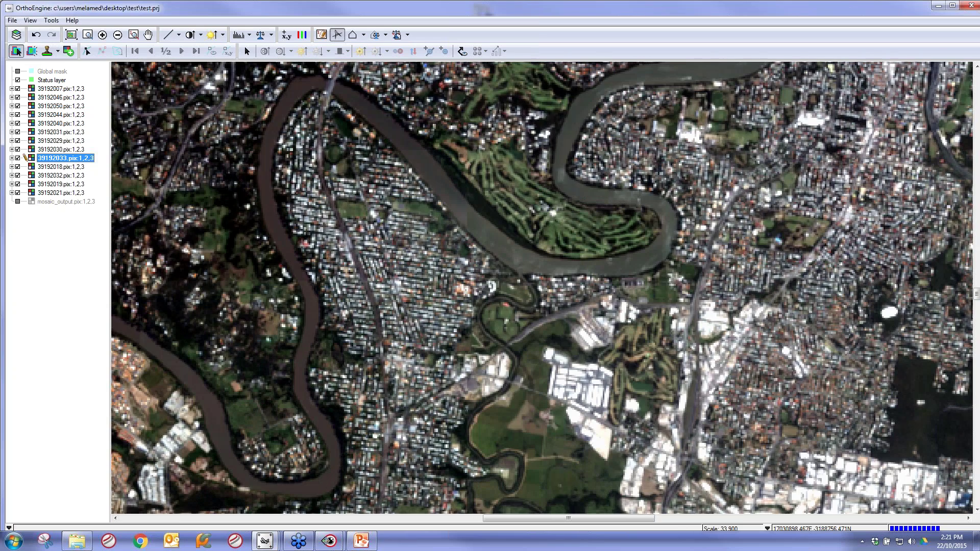
scroll(499, 279, "down", 1)
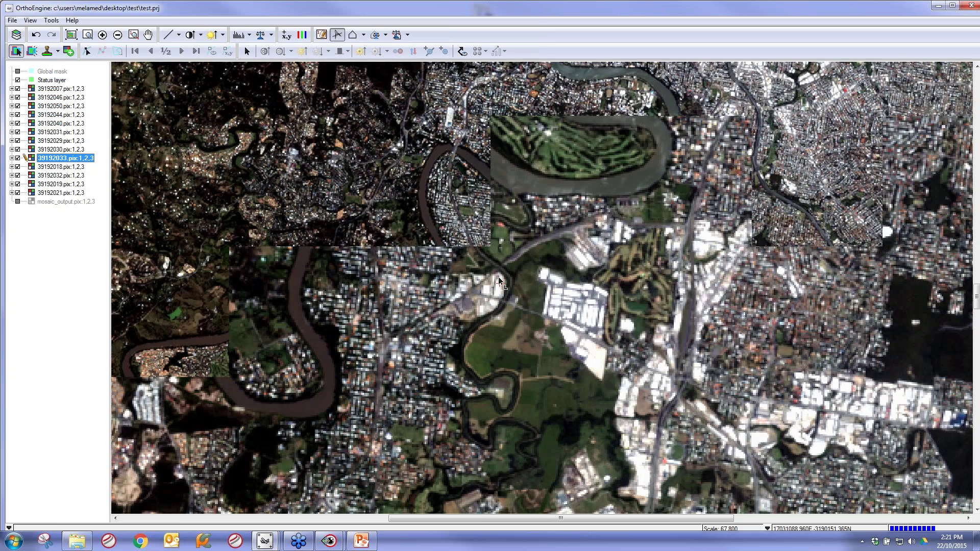
scroll(498, 276, "down", 1)
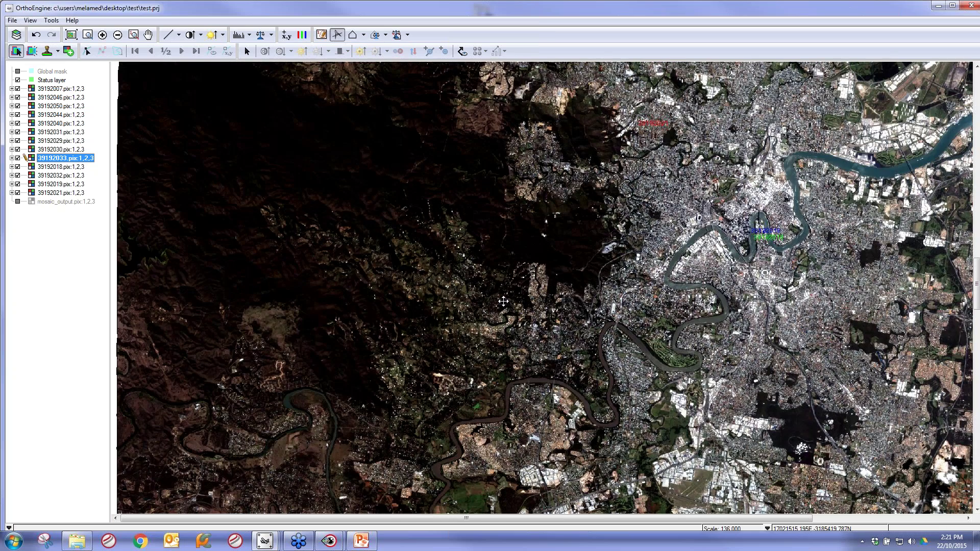
left_click_drag(499, 215, 499, 399)
left_click(444, 50)
left_click(254, 249)
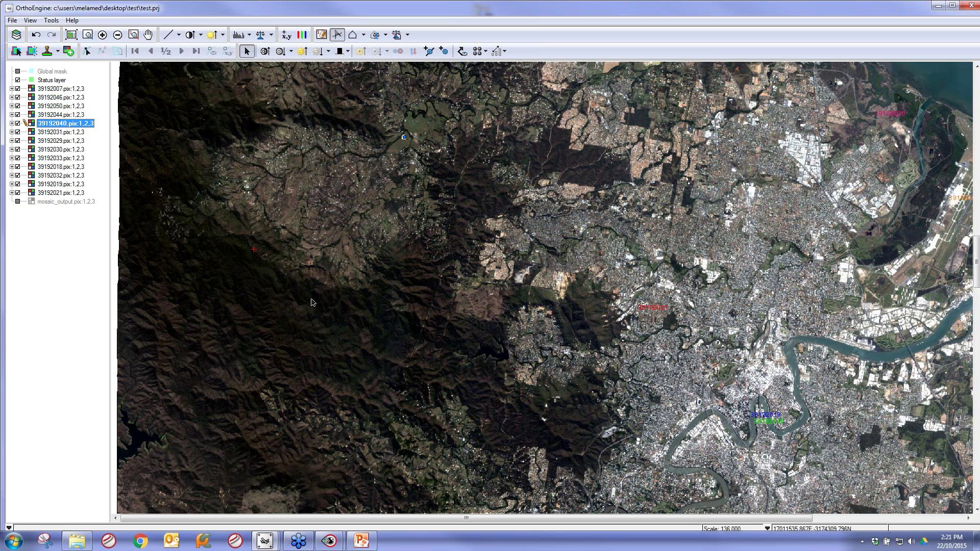
left_click(445, 51)
left_click(241, 270)
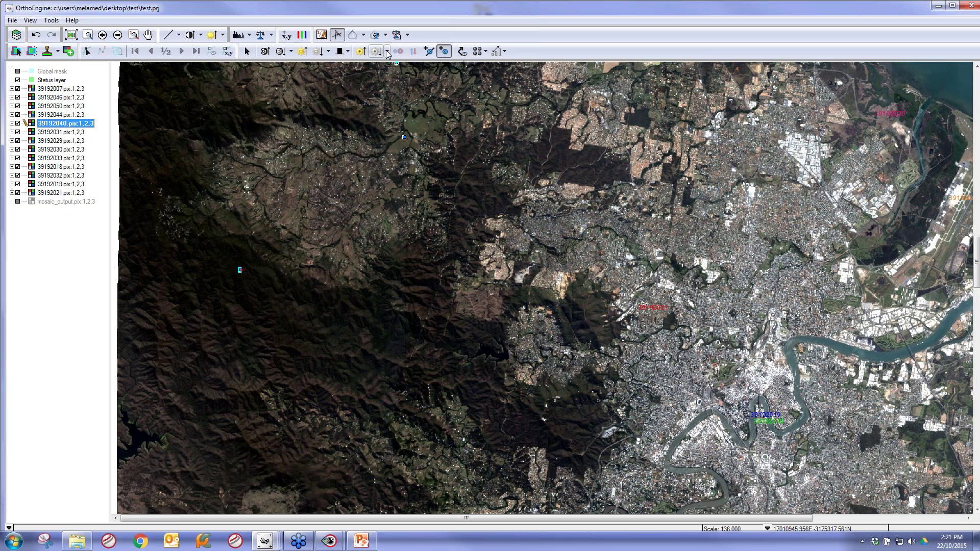
left_click(387, 51)
left_click_drag(440, 64, 445, 71)
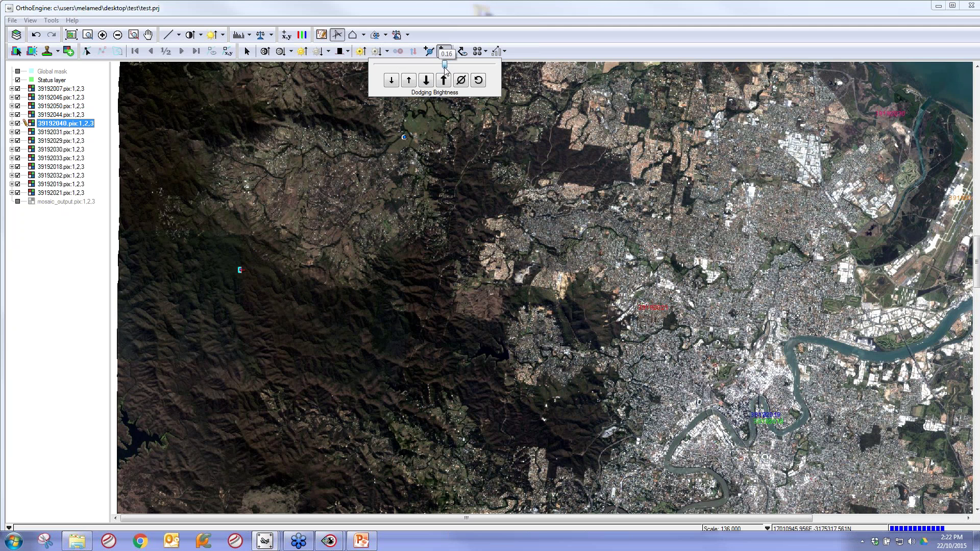
Surround the centre point in the western mountains with six dodging edge points, and end point placement.
left_click(260, 165)
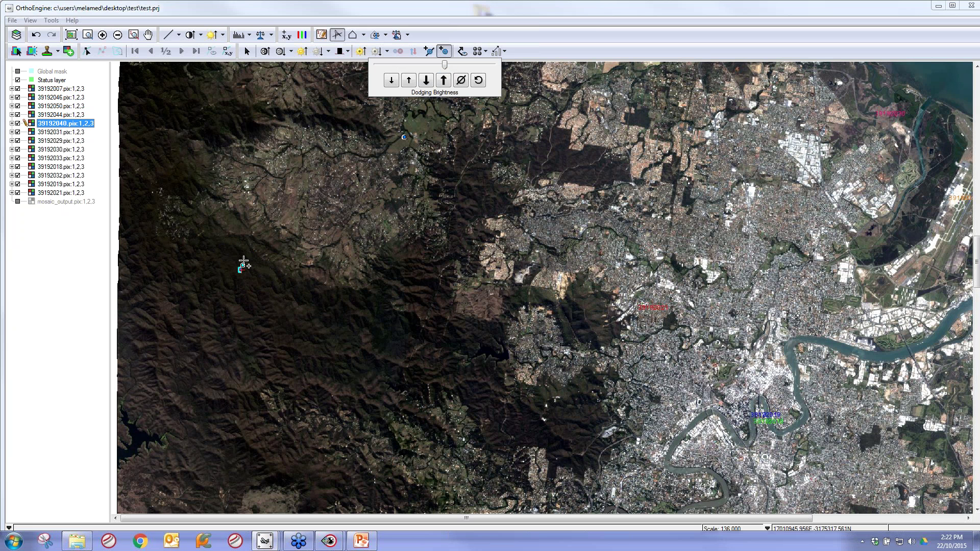
scroll(258, 275, "up", 1)
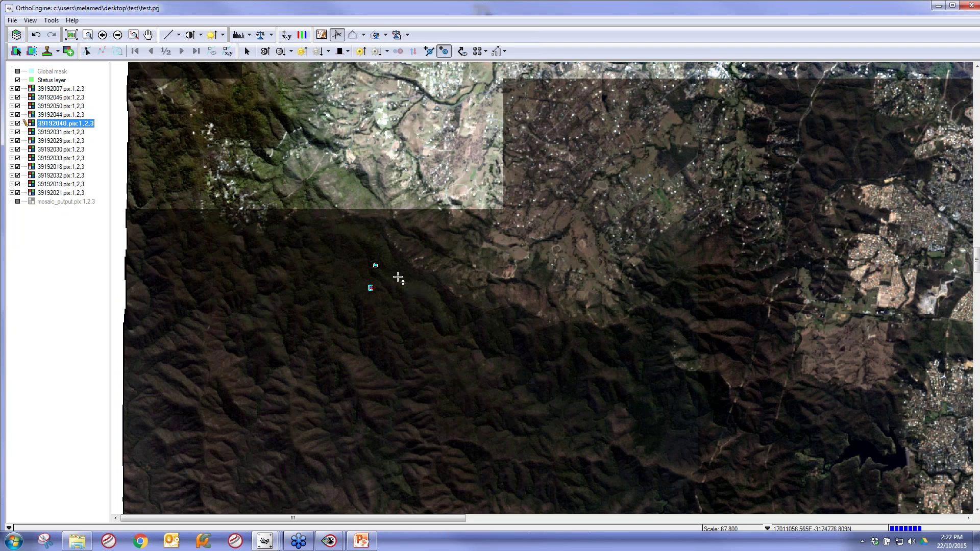
left_click(397, 276)
left_click(397, 300)
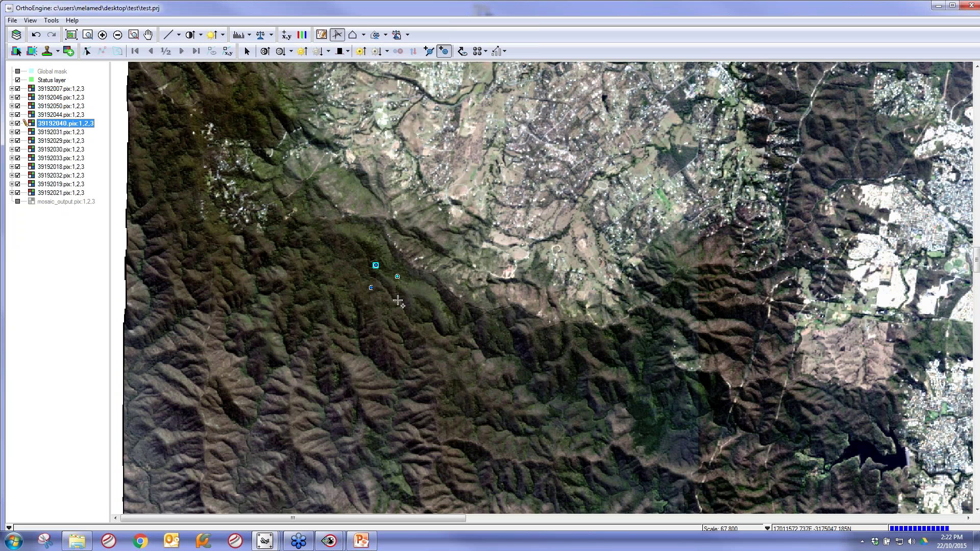
left_click(369, 313)
left_click(349, 289)
left_click(350, 269)
key("Escape")
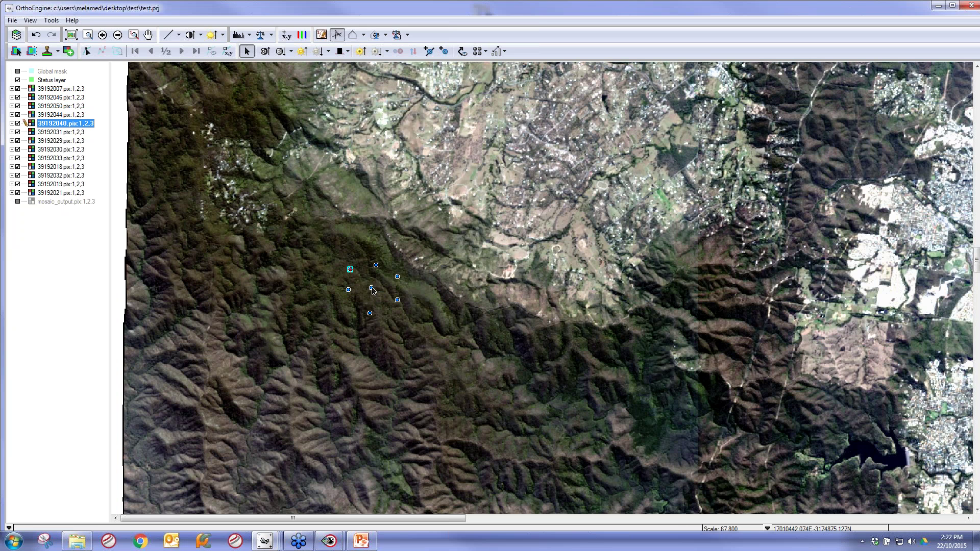
Try a very high dodging brightness at the ringed centre point, and reduce it to 0.39.
left_click(387, 51)
left_click_drag(444, 65, 487, 65)
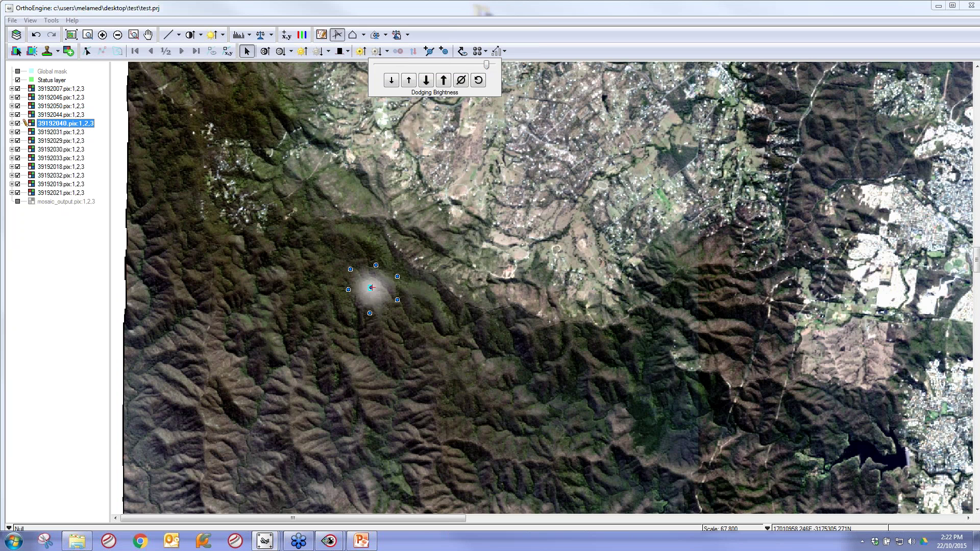
left_click_drag(486, 65, 448, 62)
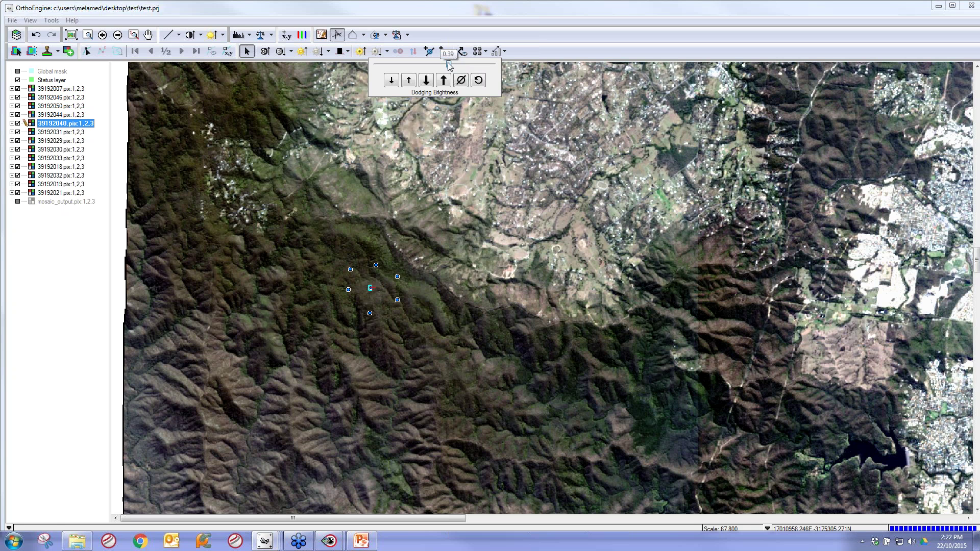
Restrict dodging to the green channel, raise the centre point's brightness to 0.32, and lower it one coarse step.
left_click(485, 51)
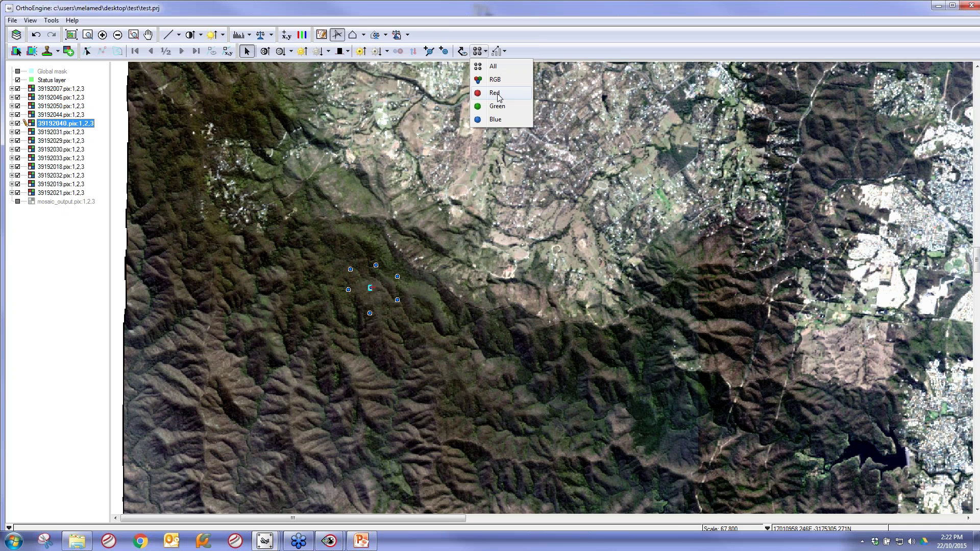
left_click(497, 107)
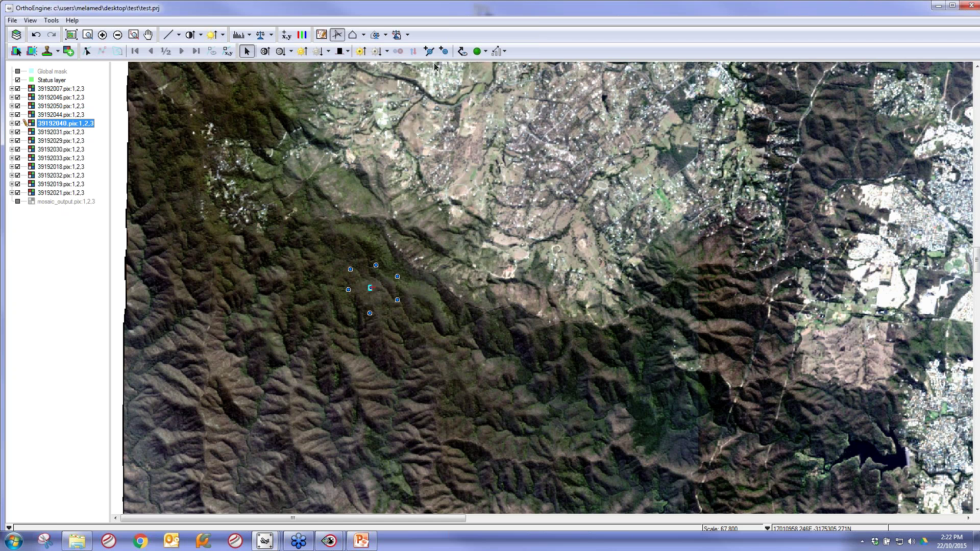
left_click(443, 51)
left_click_drag(448, 64, 456, 65)
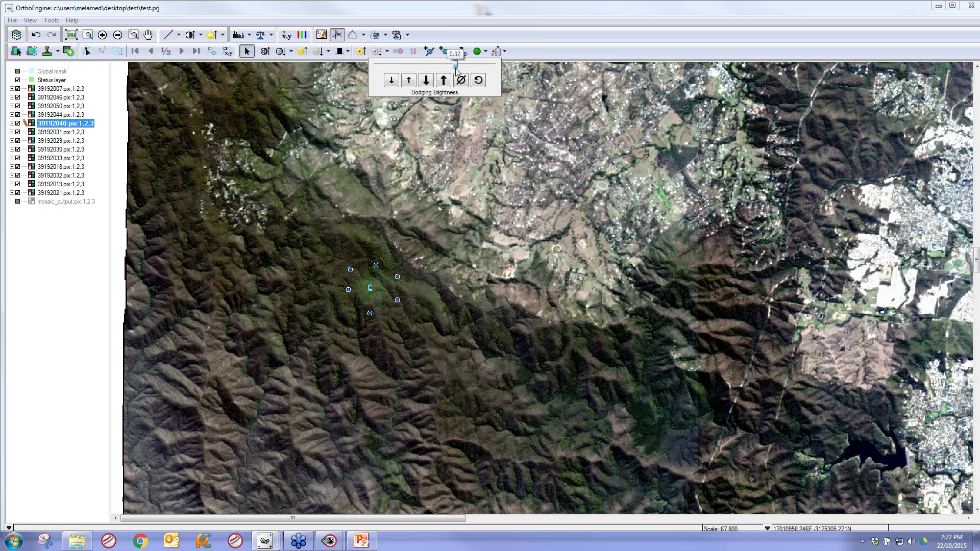
left_click(426, 81)
left_click(511, 254)
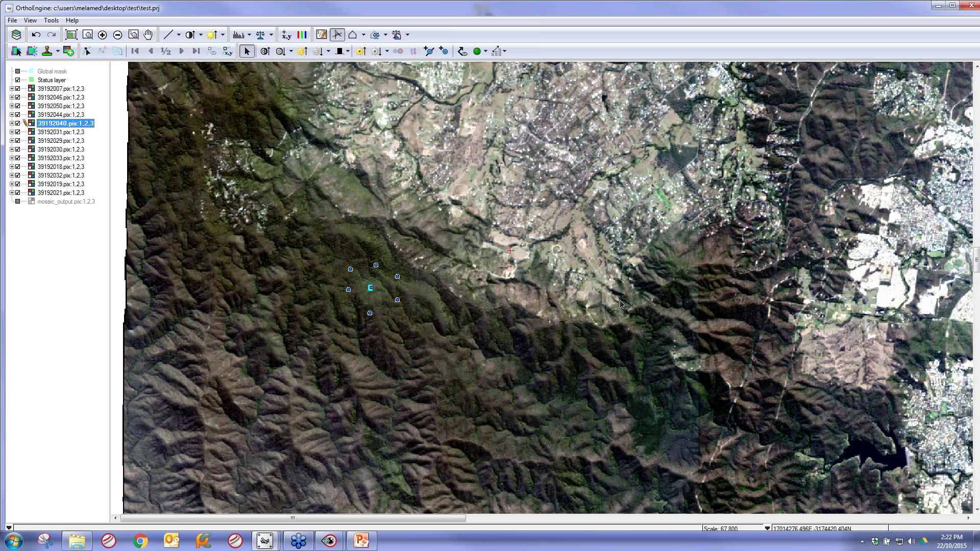
Select all images from 39192007 to 39192021 and add them to the mosaic.
scroll(621, 302, "down", 1)
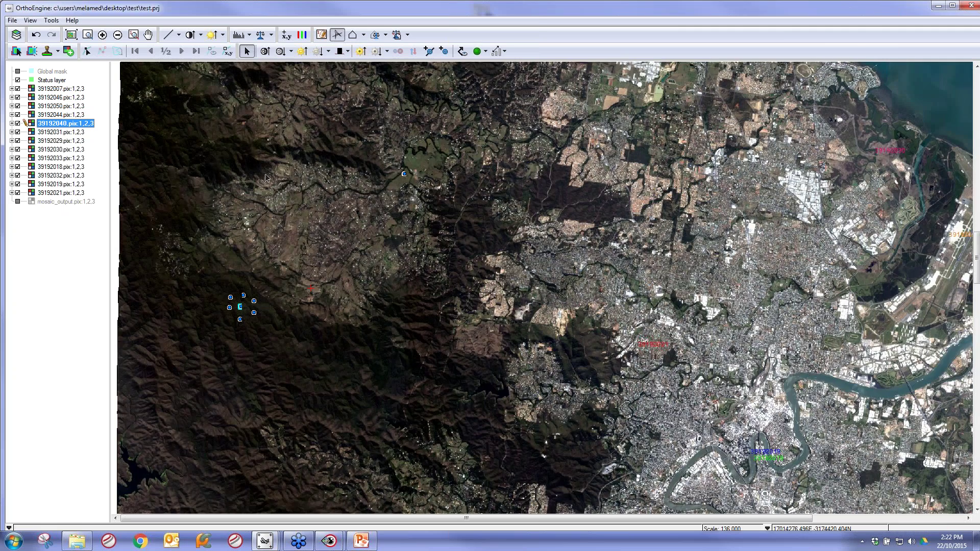
left_click(58, 89)
left_click(65, 193, "shift")
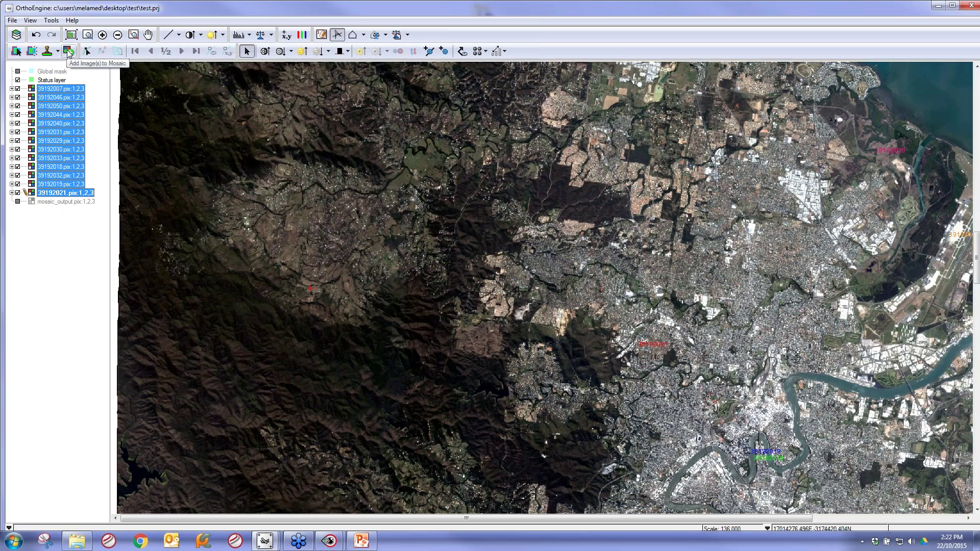
left_click(68, 51)
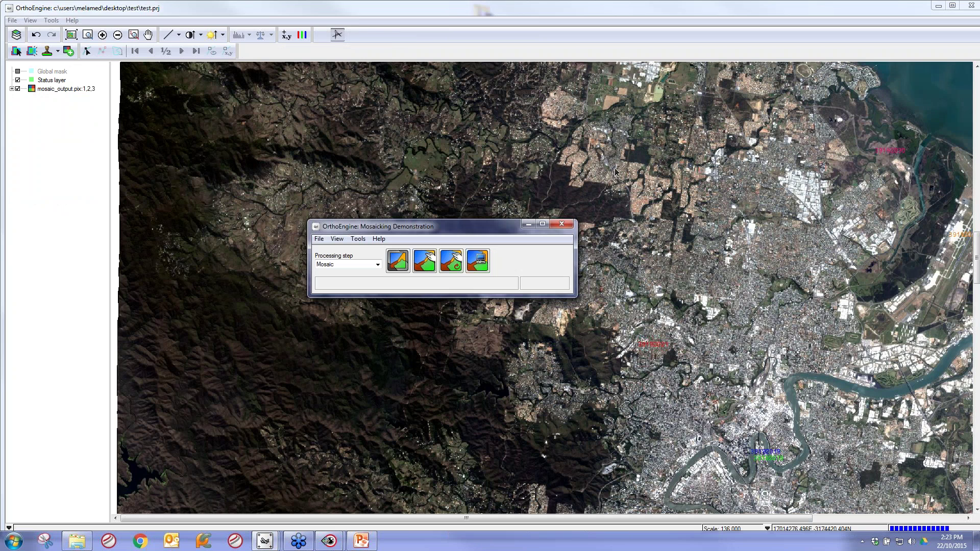
Leave OrthoEngine and open mosaic_output.pix from the Mosaicking folder's mos_wrkflw and mosaic_output subfolders in Focus.
left_click(971, 5)
left_click(529, 223)
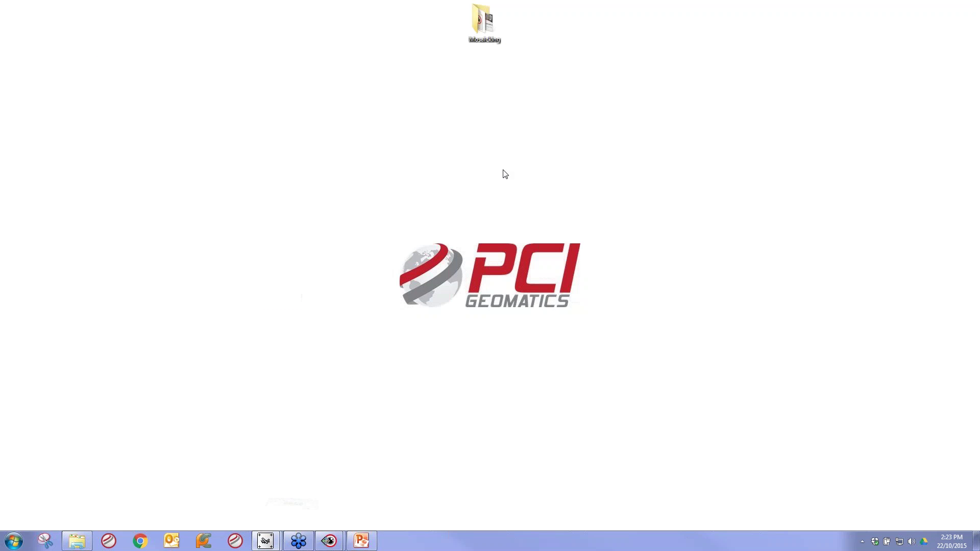
double_click(484, 22)
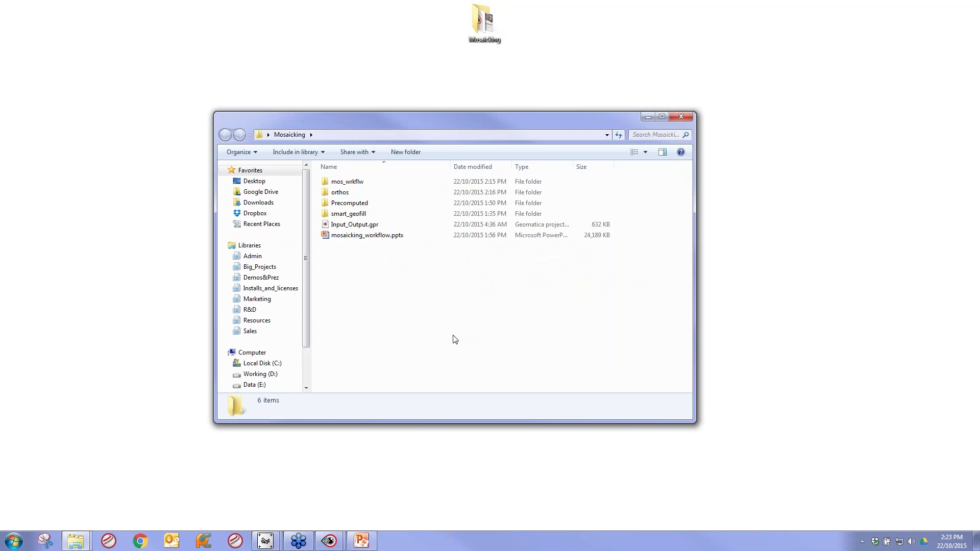
double_click(345, 185)
double_click(348, 183)
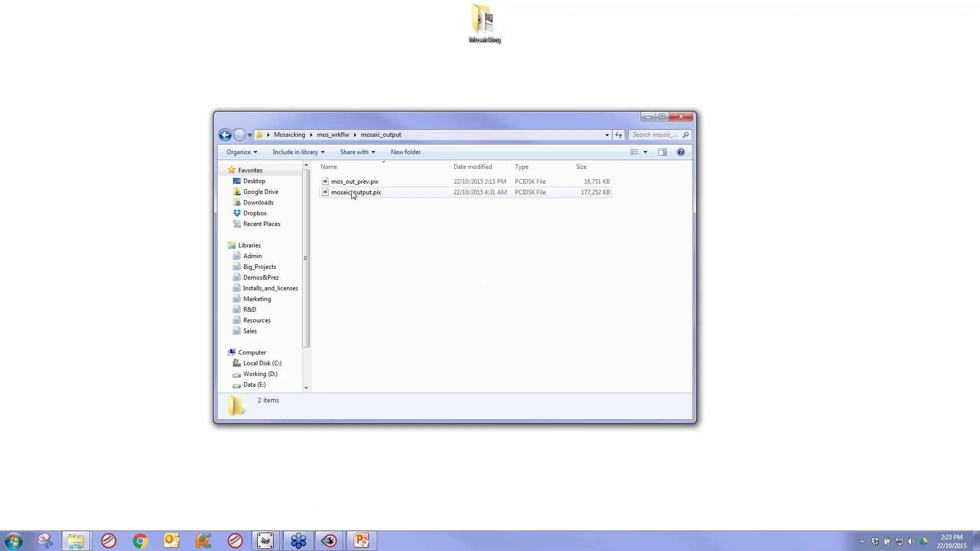
left_click(352, 194)
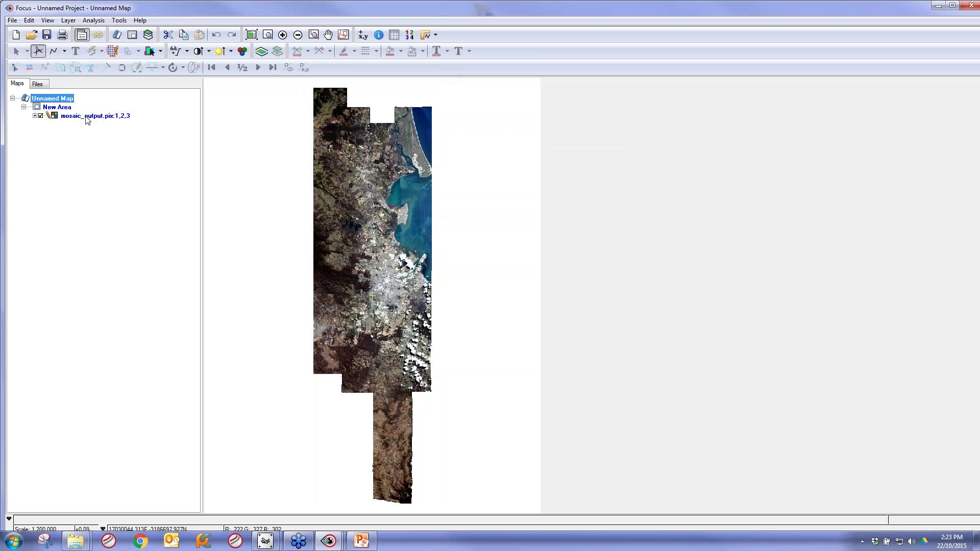
Select the mosaic_output.pix layer and open the DESATUR algorithm from the new algorithms in the Algorithm Librarian.
left_click(87, 117)
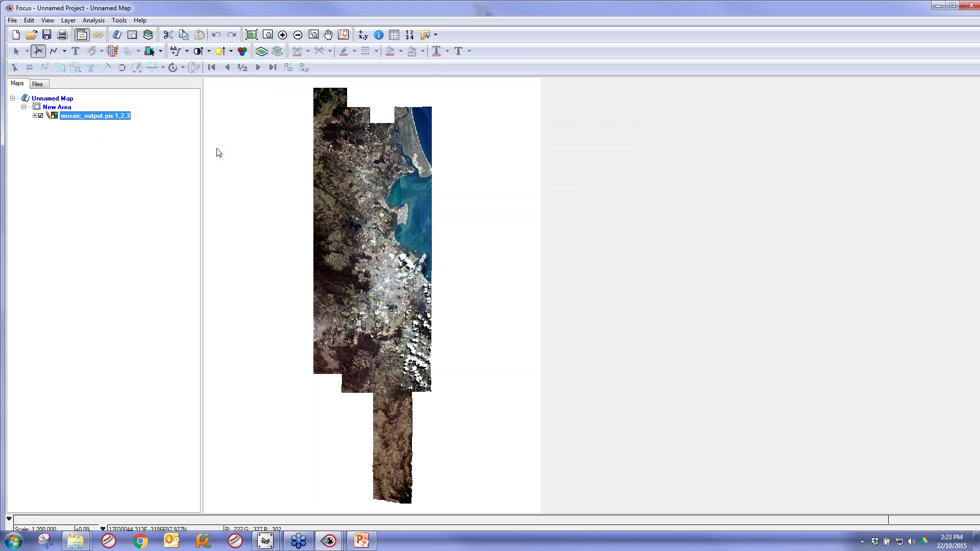
left_click(119, 21)
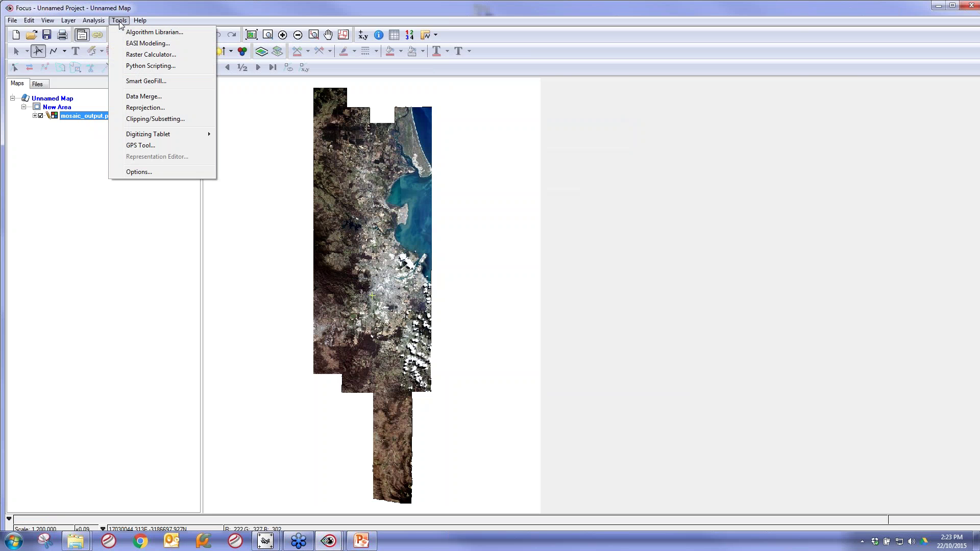
left_click(146, 31)
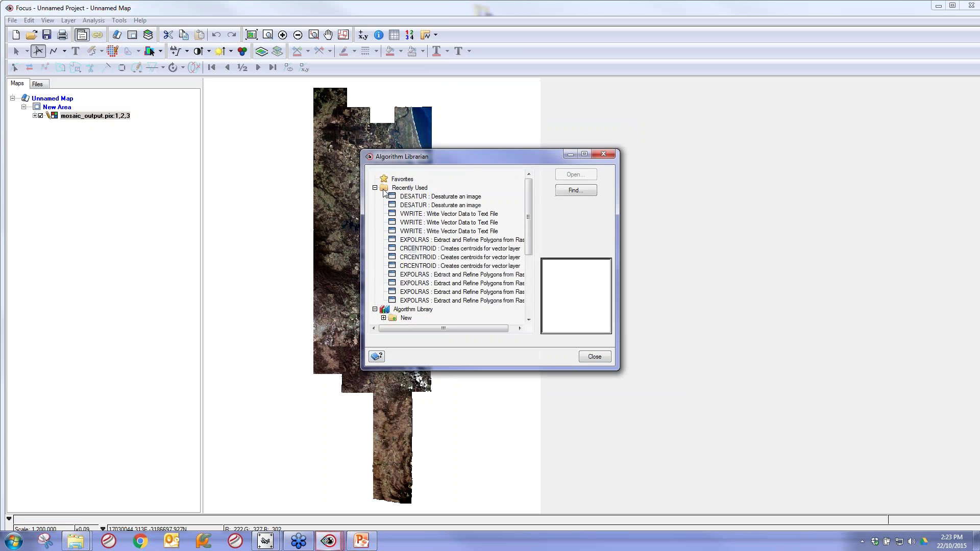
left_click(374, 188)
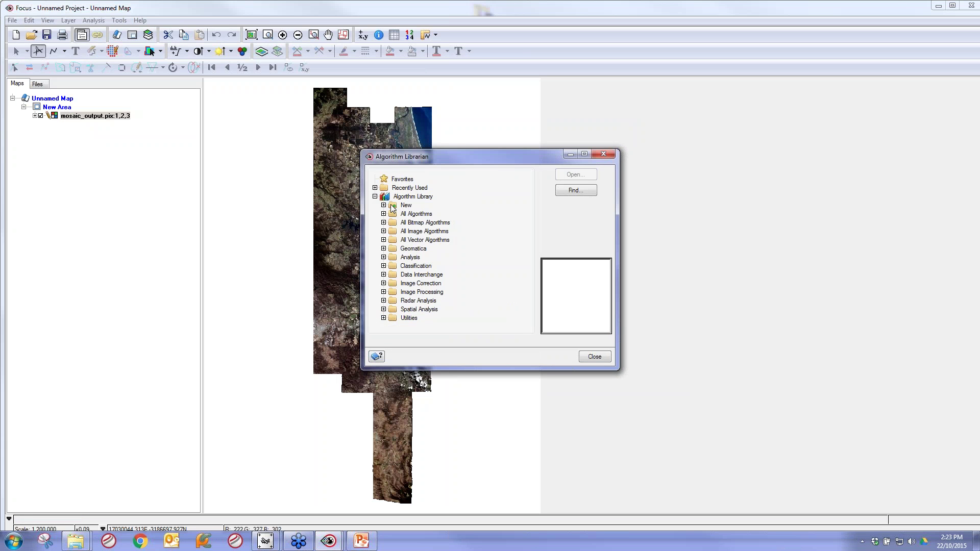
left_click(383, 205)
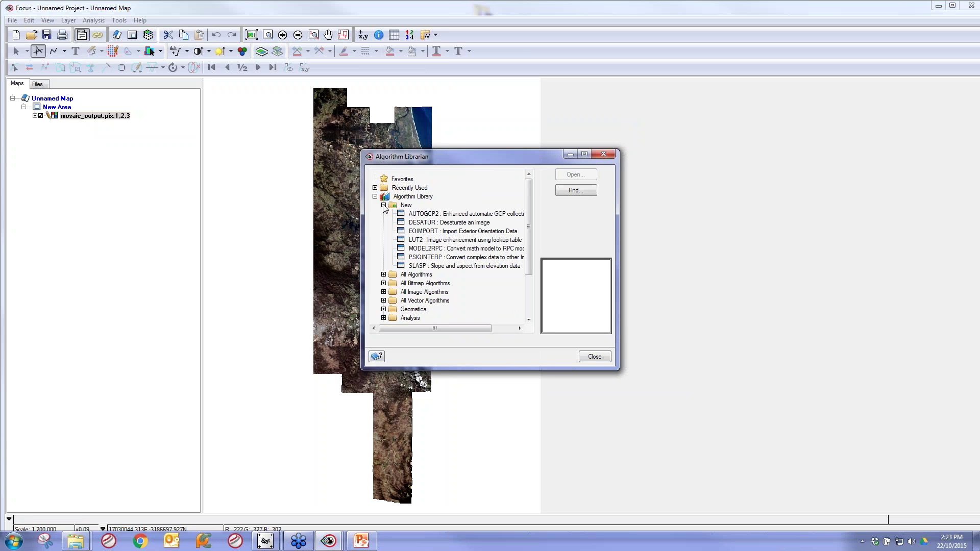
left_click(425, 224)
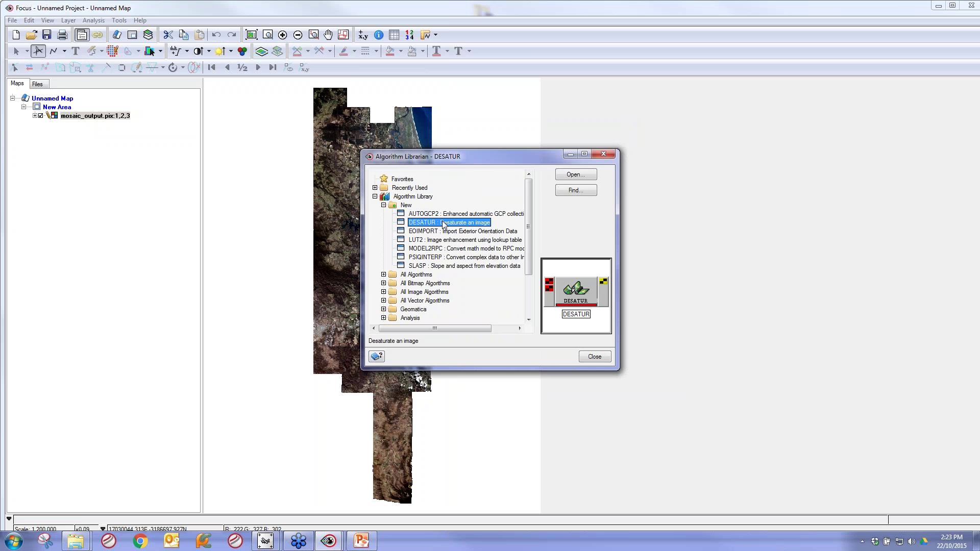
double_click(443, 224)
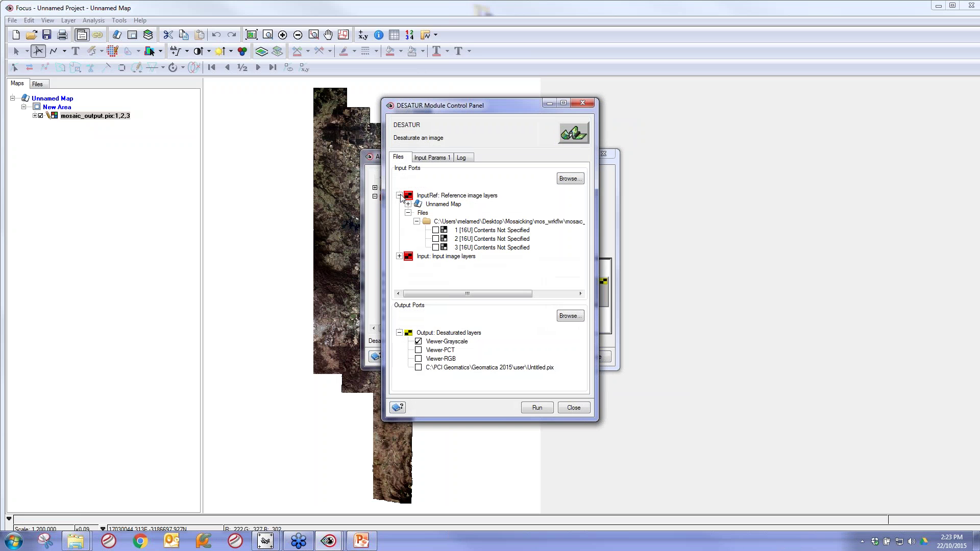
Assign channels 1, 2 and 3 of mosaic_output.pix as both the reference and the input image layers for DESATUR.
left_click(435, 230)
left_click(435, 238)
left_click(435, 248)
left_click(399, 196)
left_click(399, 204)
left_click(435, 239)
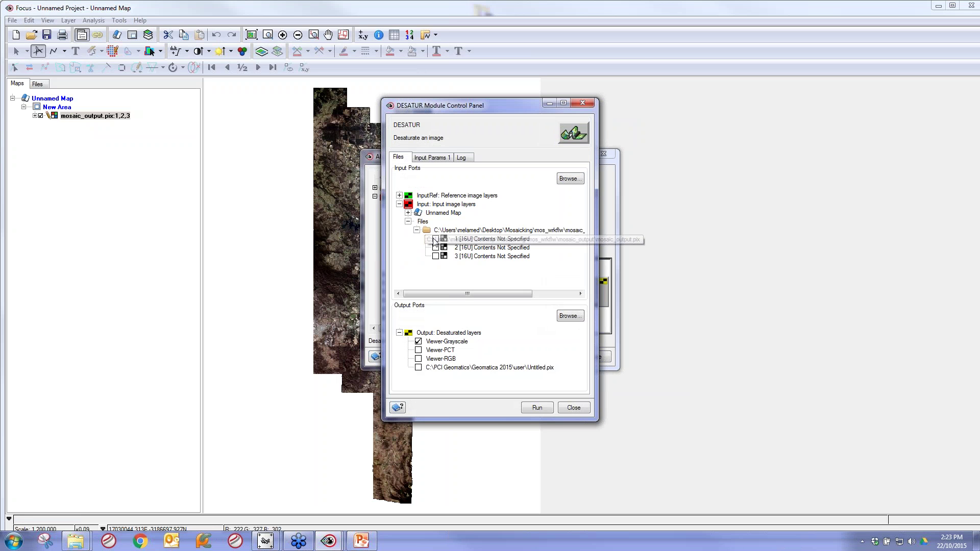
left_click(435, 248)
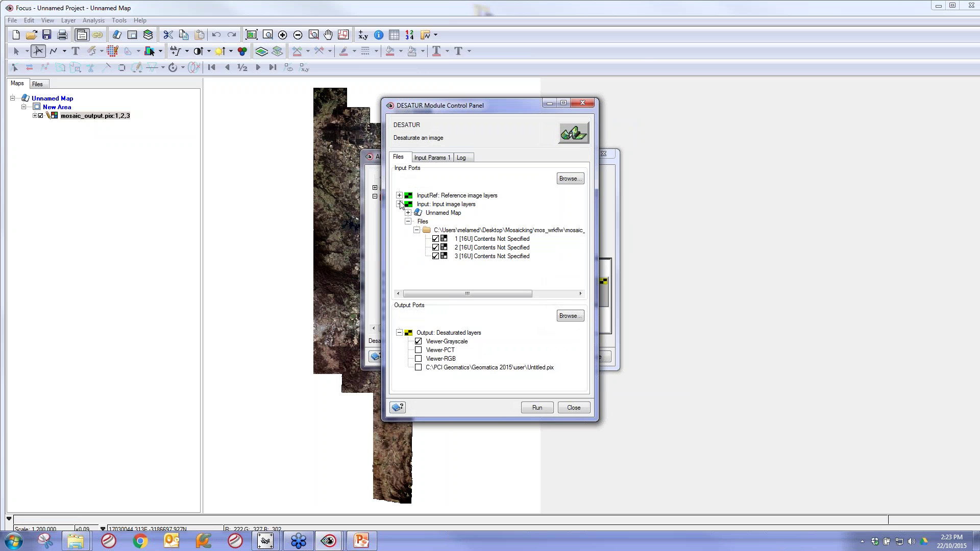
left_click(399, 204)
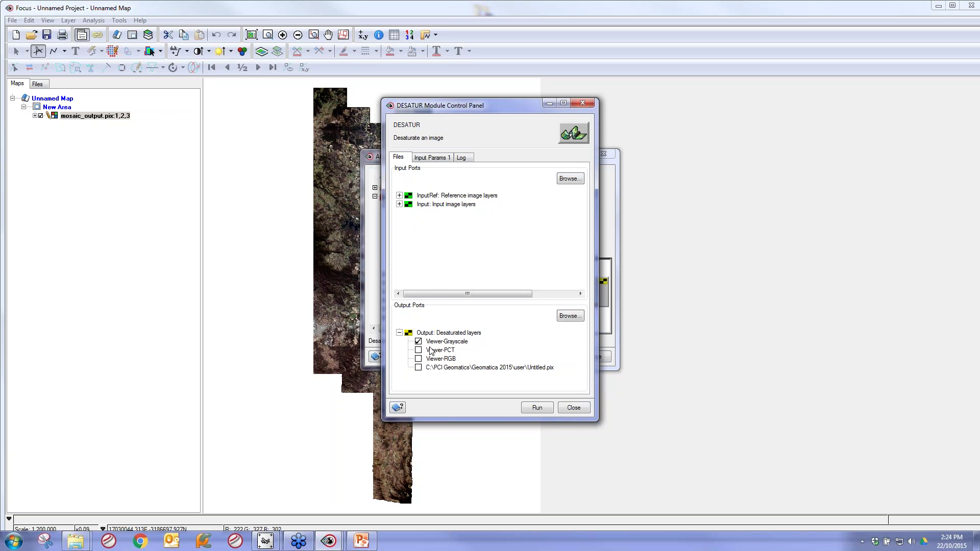
Send the desaturated output to Viewer-RGB instead of Viewer-Grayscale, and open the DESATUR input parameters.
left_click(418, 342)
left_click(419, 360)
left_click(438, 160)
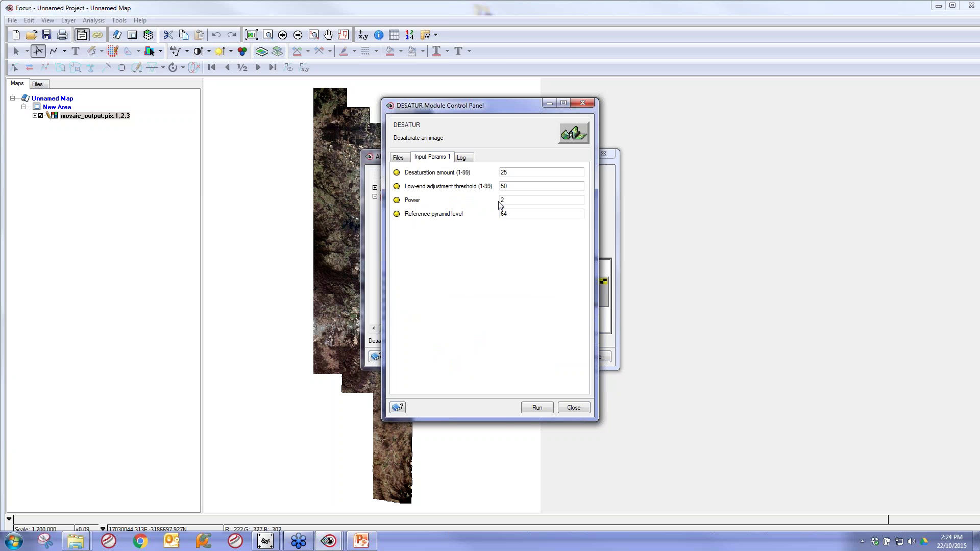
Set the DESATUR reference pyramid level to 32, run the algorithm, and leave the module and the Algorithm Librarian.
double_click(503, 213)
type("32")
left_click(538, 407)
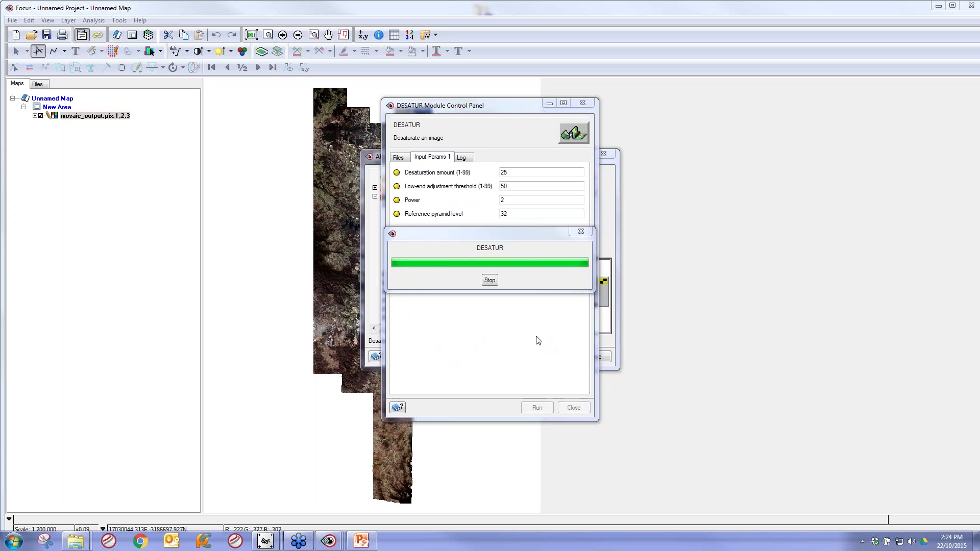
left_click(574, 407)
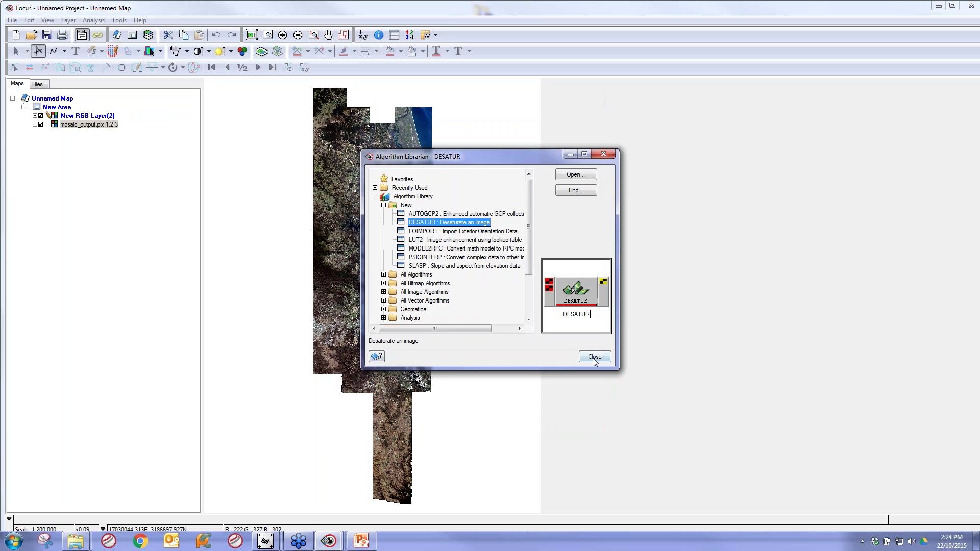
left_click(592, 357)
Compare the desaturated RGB layer with mosaic_output.pix by toggling its visibility over the bright industrial buildings in the northern suburbs.
left_click(79, 116)
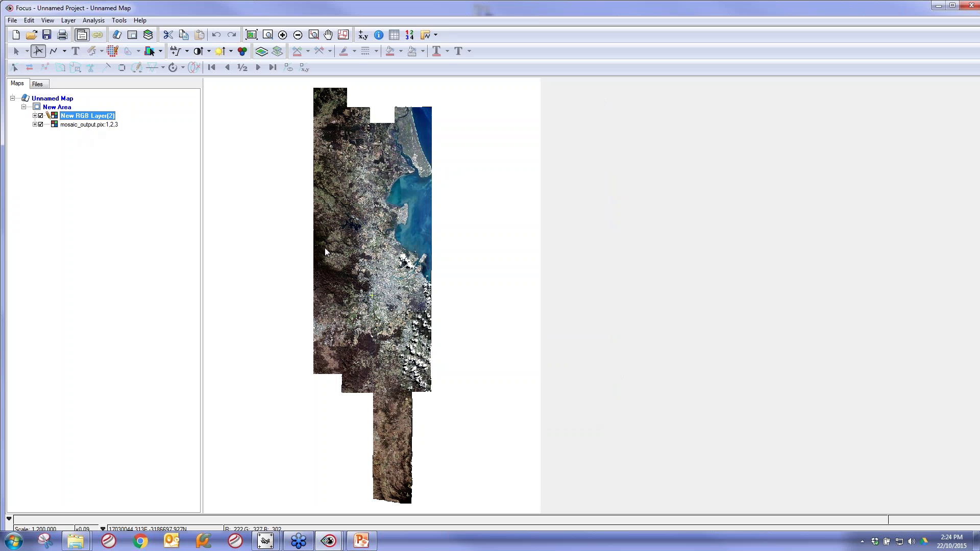
scroll(369, 265, "up", 1)
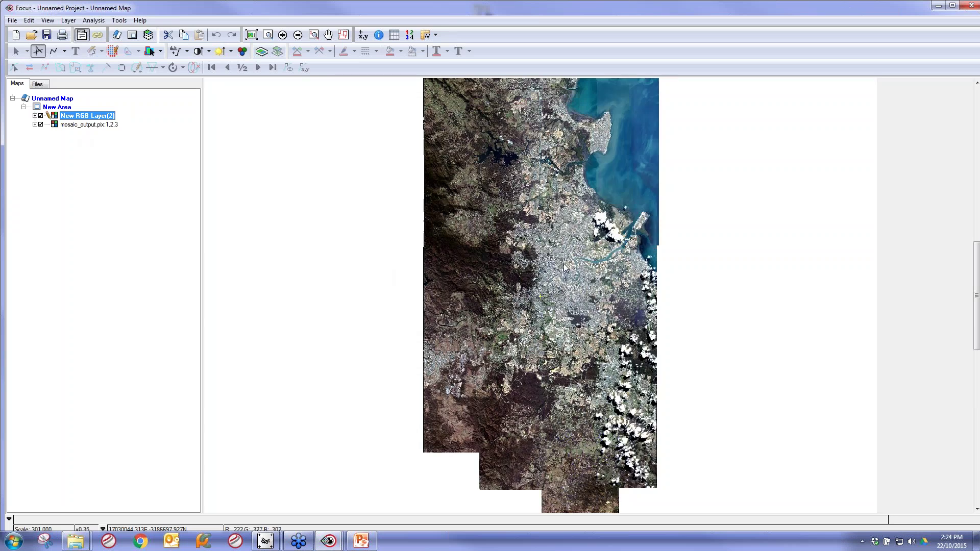
scroll(566, 269, "up", 1)
left_click(40, 116)
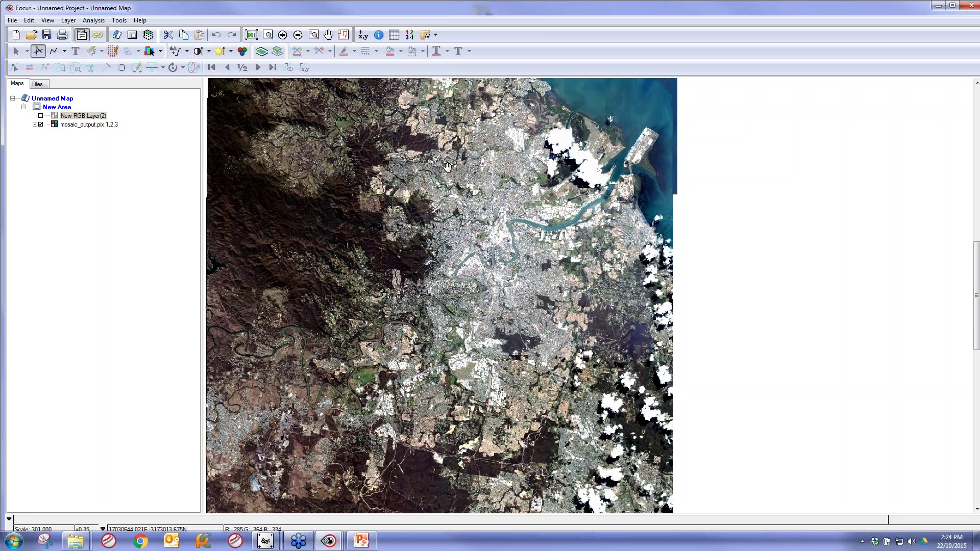
scroll(447, 149, "up", 3)
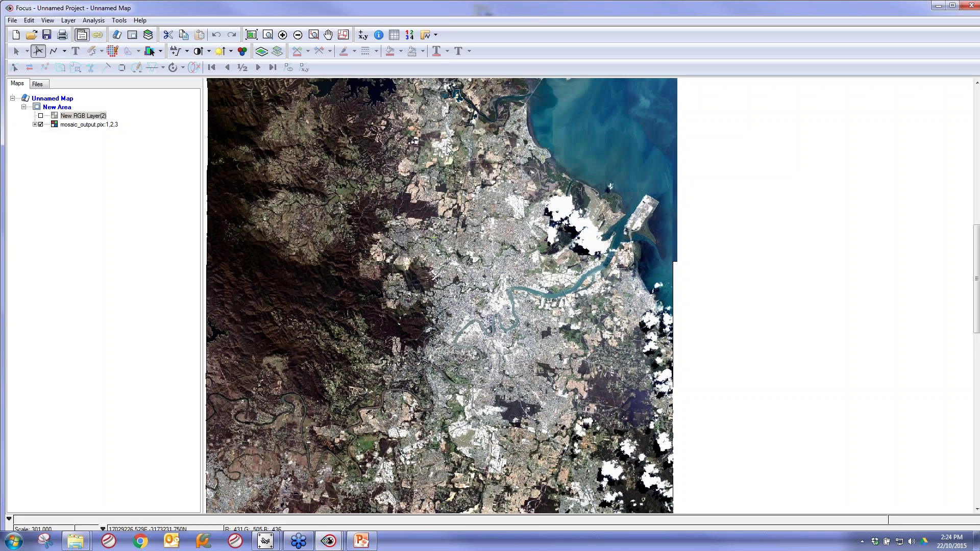
scroll(448, 149, "up", 2)
scroll(562, 223, "up", 1)
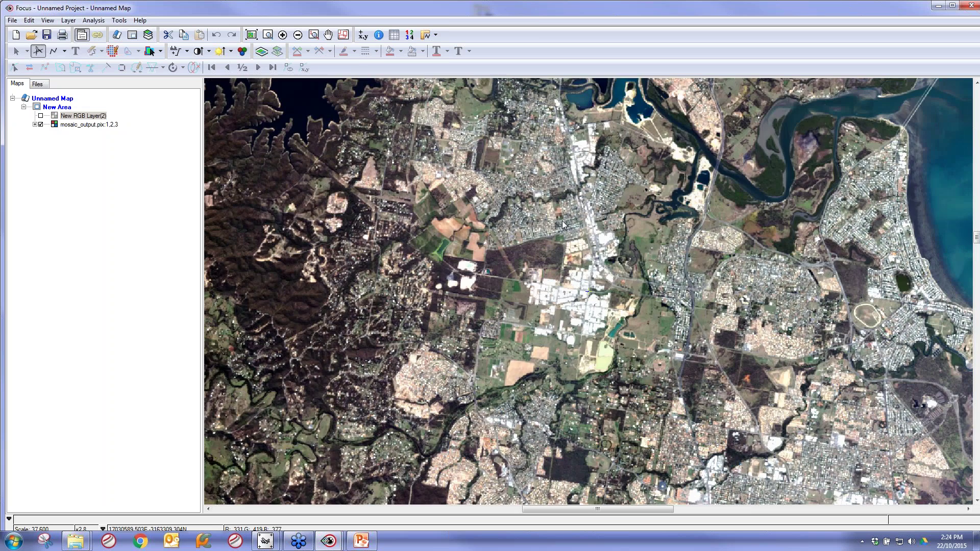
scroll(562, 220, "up", 1)
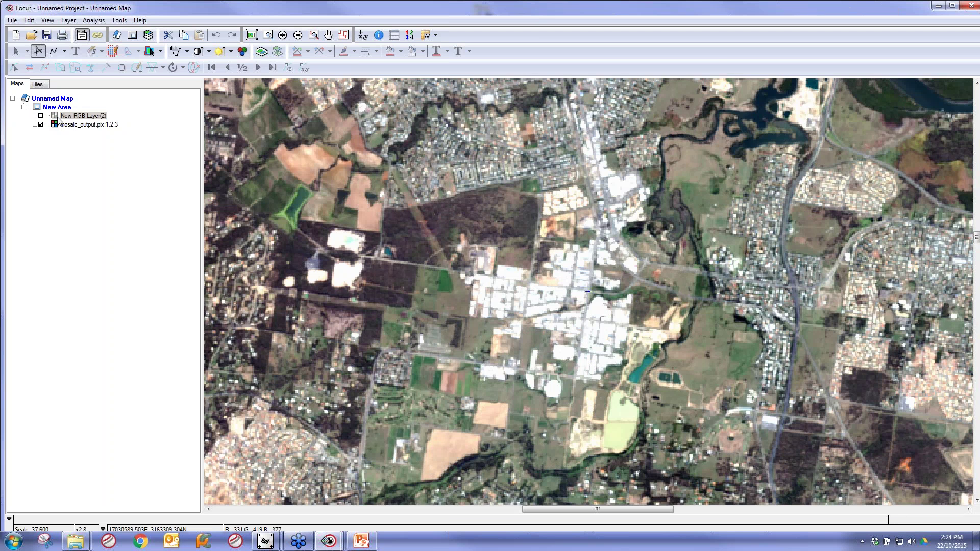
left_click(41, 117)
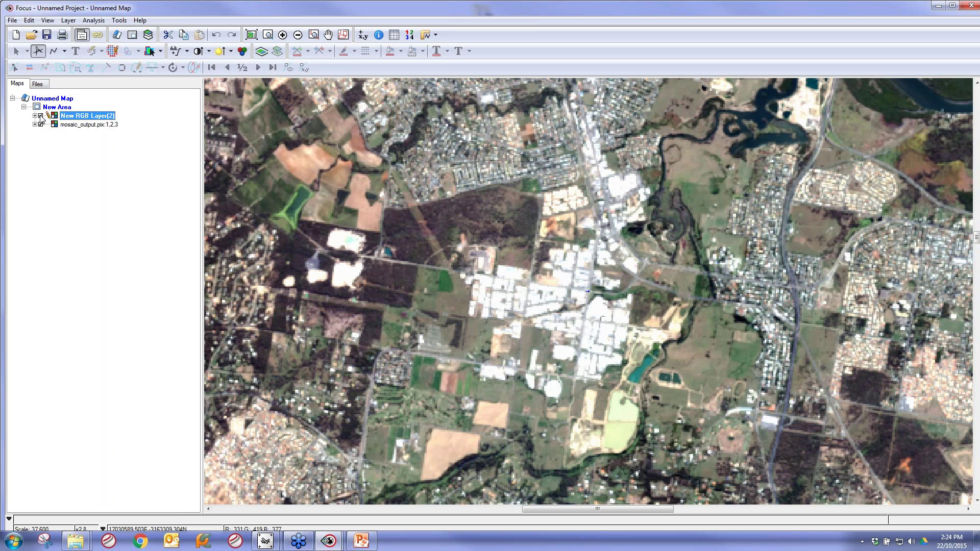
left_click(40, 116)
left_click(41, 116)
left_click(41, 117)
left_click(41, 117)
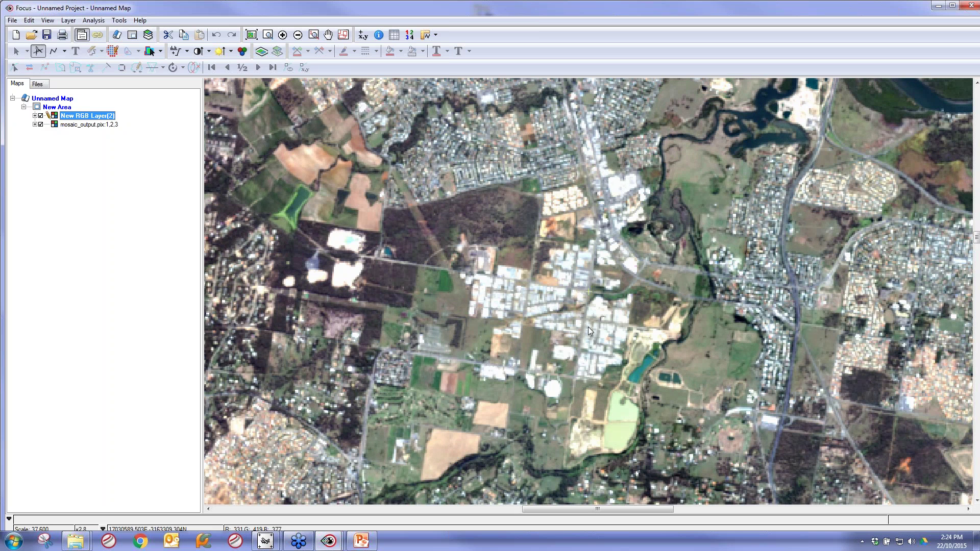
Compare the desaturated RGB layer with the original mosaic across the suburbs, the river bends in the city, and the airfield farther south.
left_click(593, 347)
left_click_drag(594, 326, 593, 291)
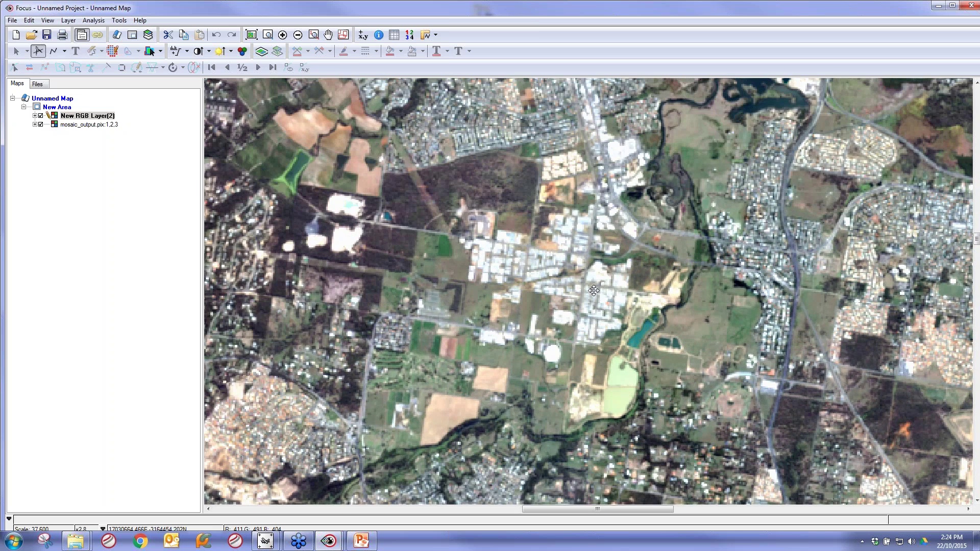
scroll(593, 290, "down", 2)
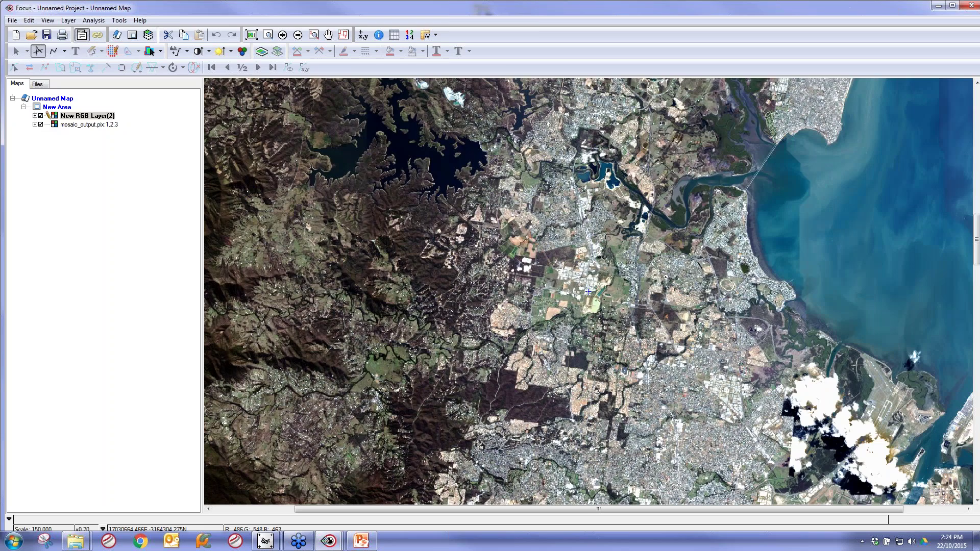
left_click_drag(589, 291, 584, 133)
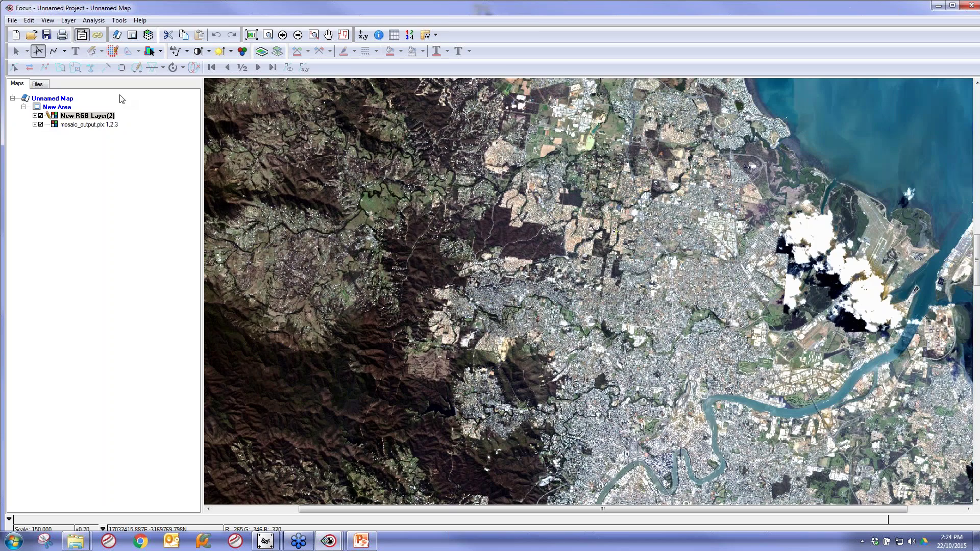
left_click(41, 116)
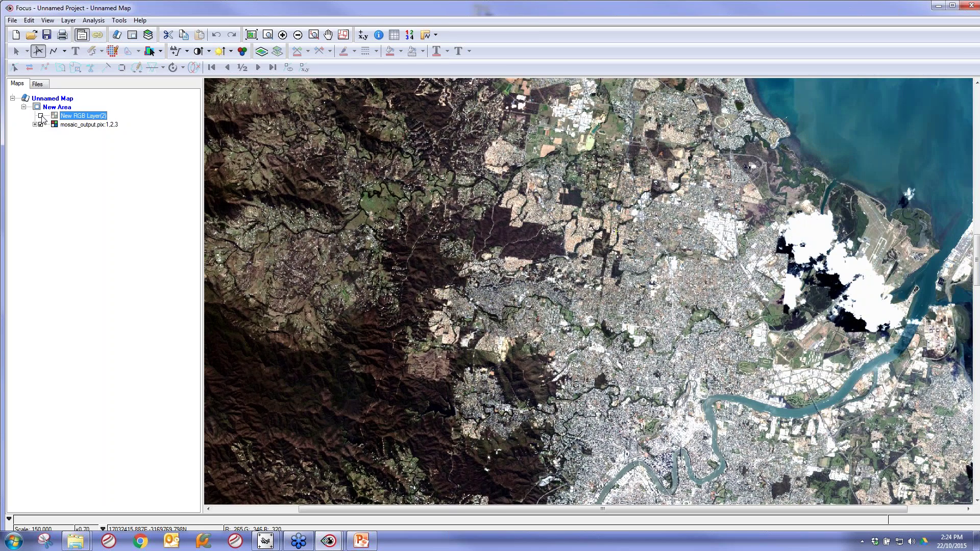
left_click_drag(659, 422, 634, 249)
scroll(634, 249, "up", 1)
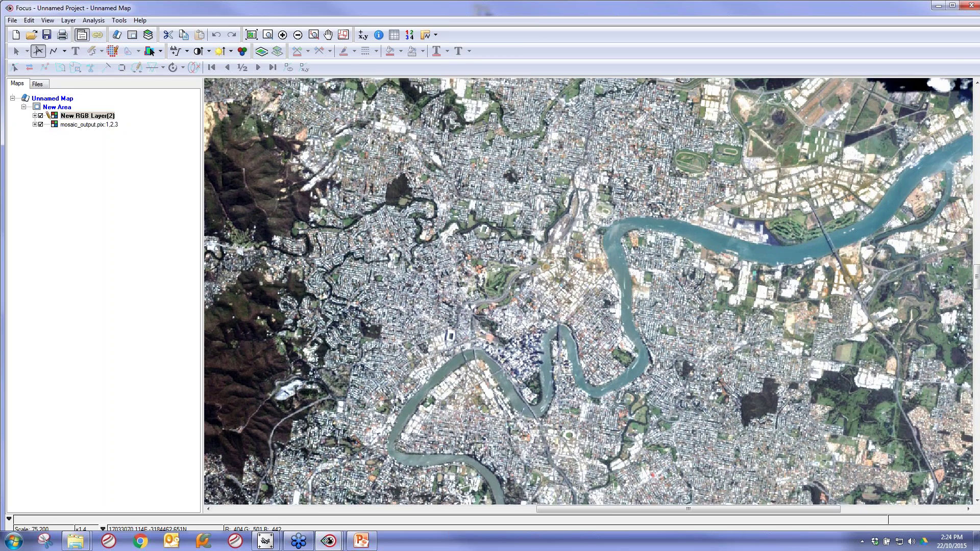
left_click_drag(414, 407, 455, 286)
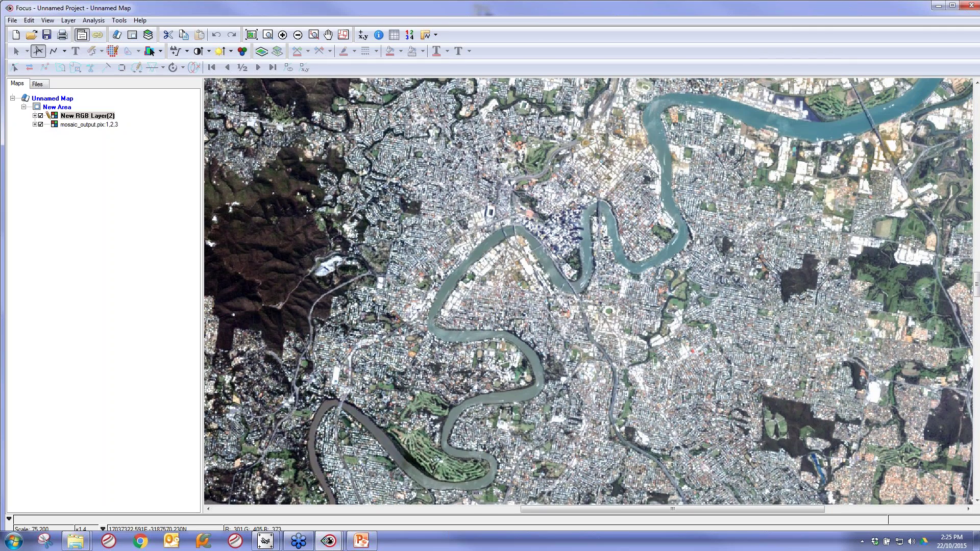
left_click(42, 117)
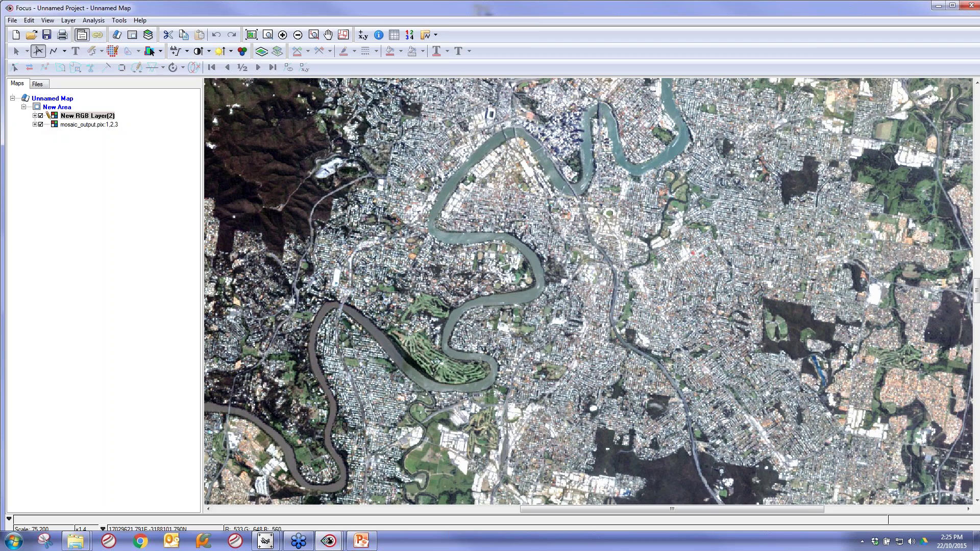
left_click_drag(413, 489, 440, 391)
left_click_drag(527, 439, 479, 266)
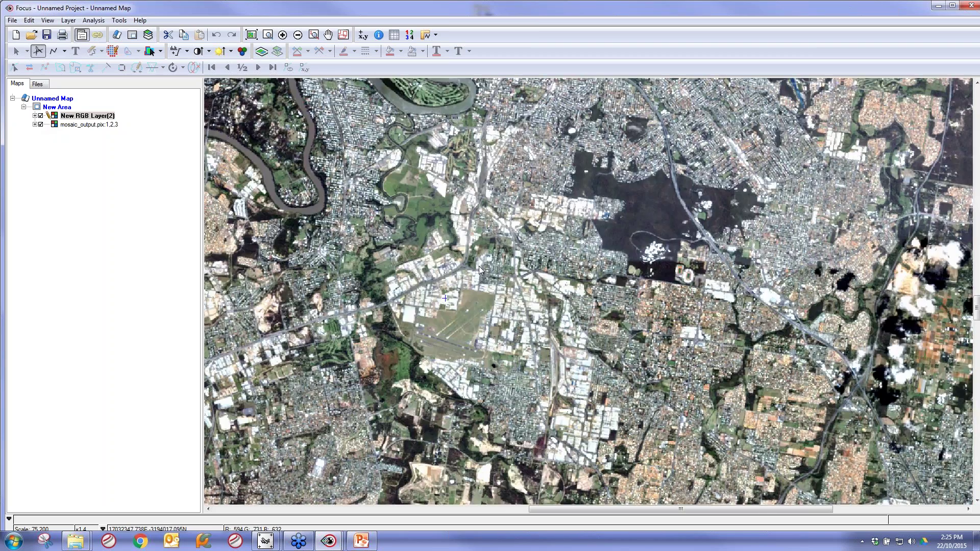
left_click_drag(525, 359, 529, 351)
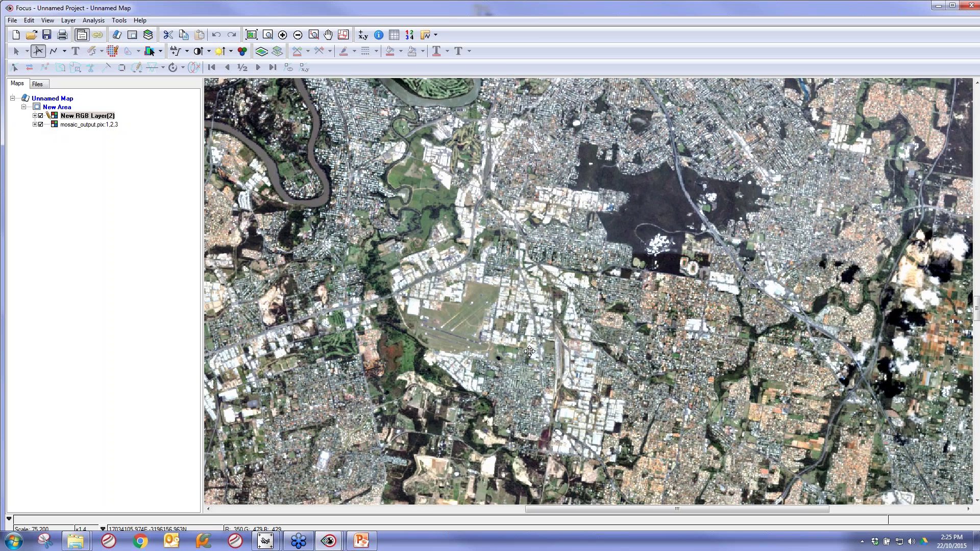
left_click(41, 116)
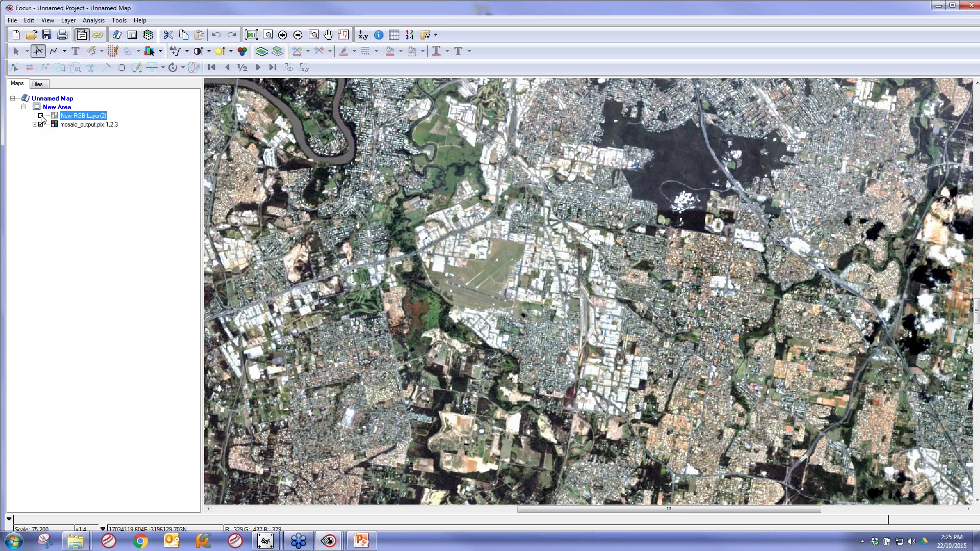
left_click(41, 116)
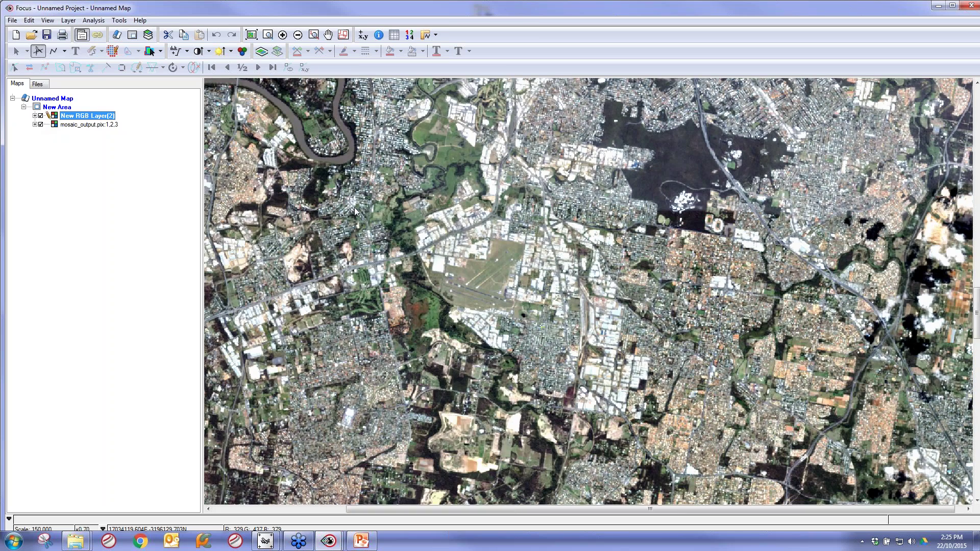
Save the desaturated RGB layer as the PCIDSK file exposureCor in the mosaic_output folder.
right_click(61, 116)
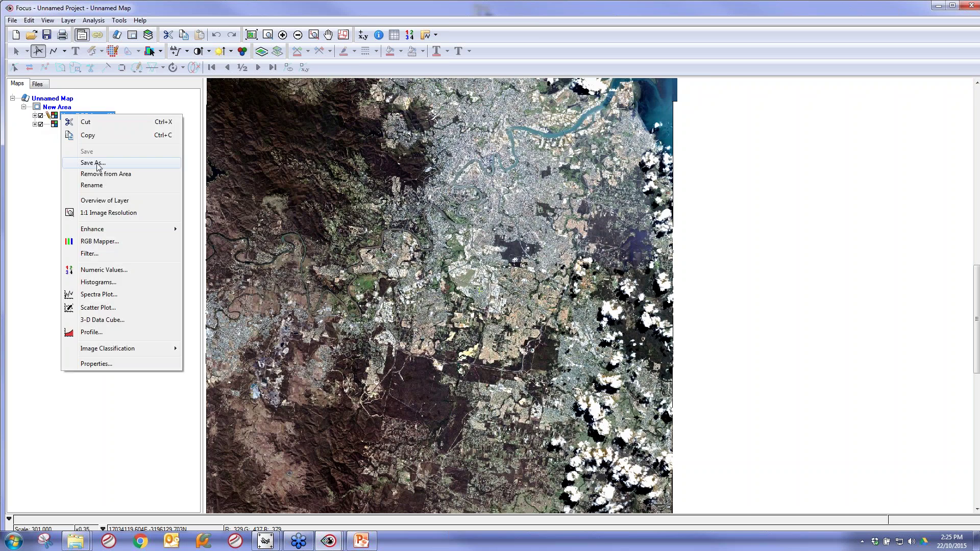
left_click(97, 163)
left_click(568, 256)
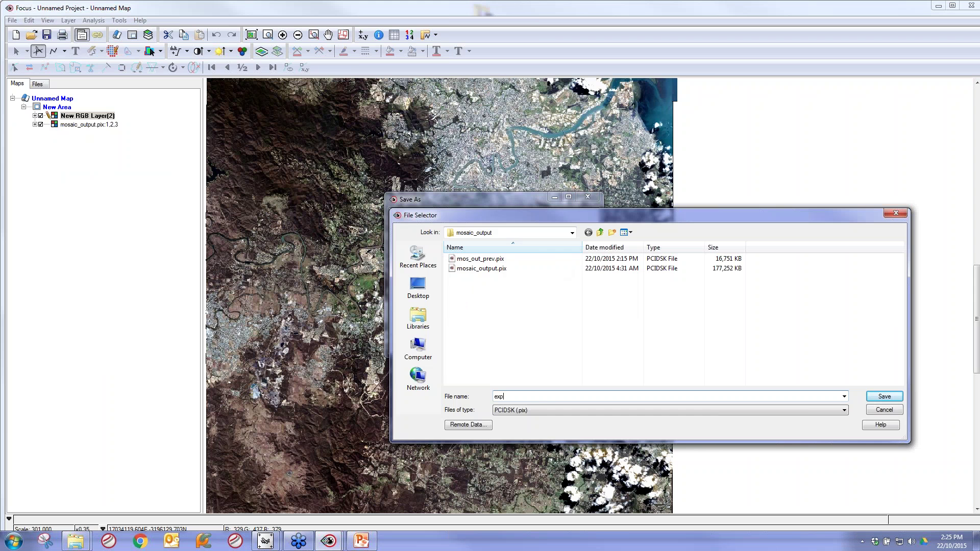
type("exposureC")
key("Return")
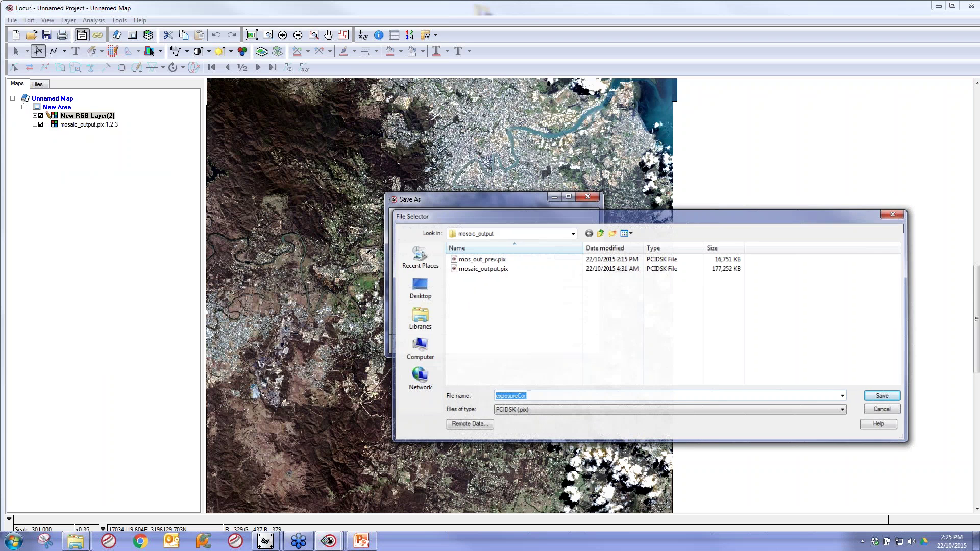
left_click(542, 344)
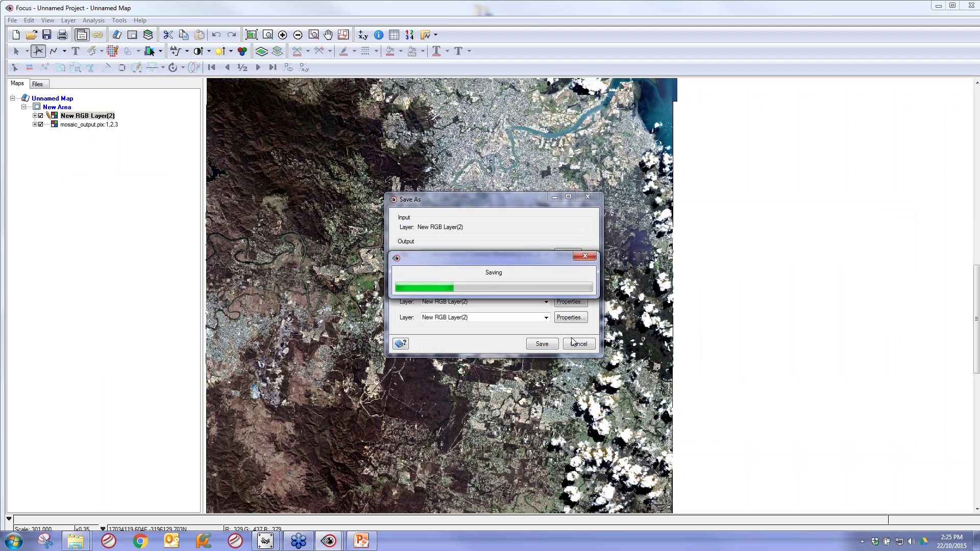
Return to the mos_wrkflw folder in the file browser and add the 39192000.pix image to the map above exposureCor.pix.
scroll(482, 340, "down", 1)
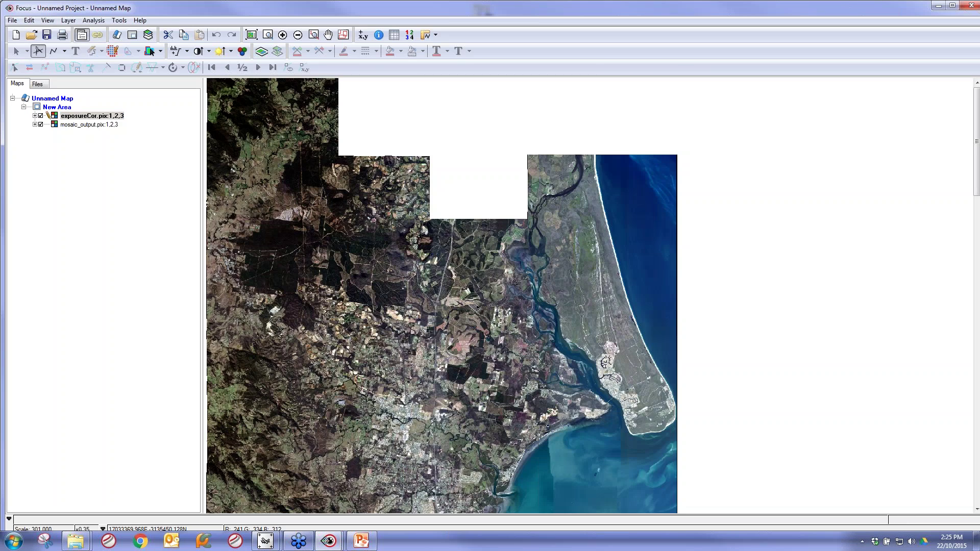
scroll(481, 339, "down", 1)
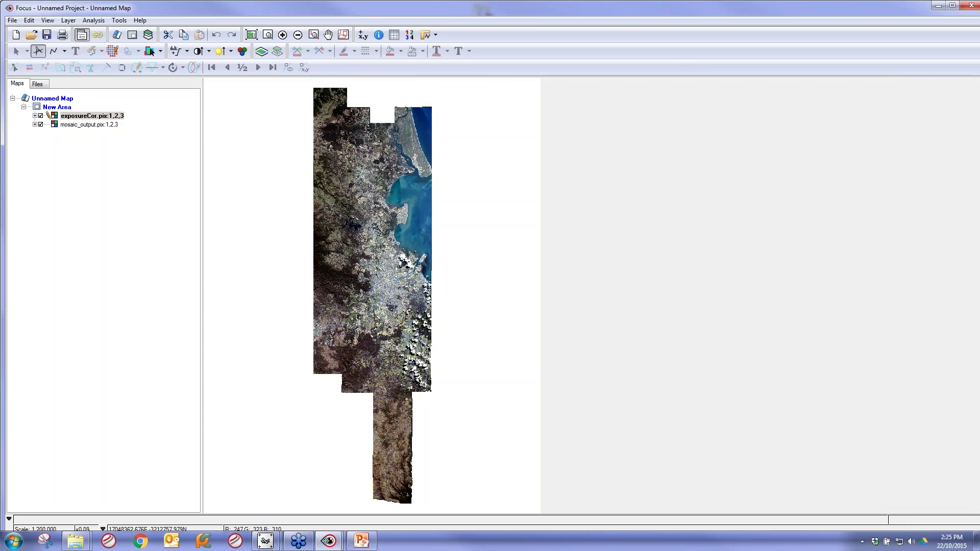
mouse_move(76, 541)
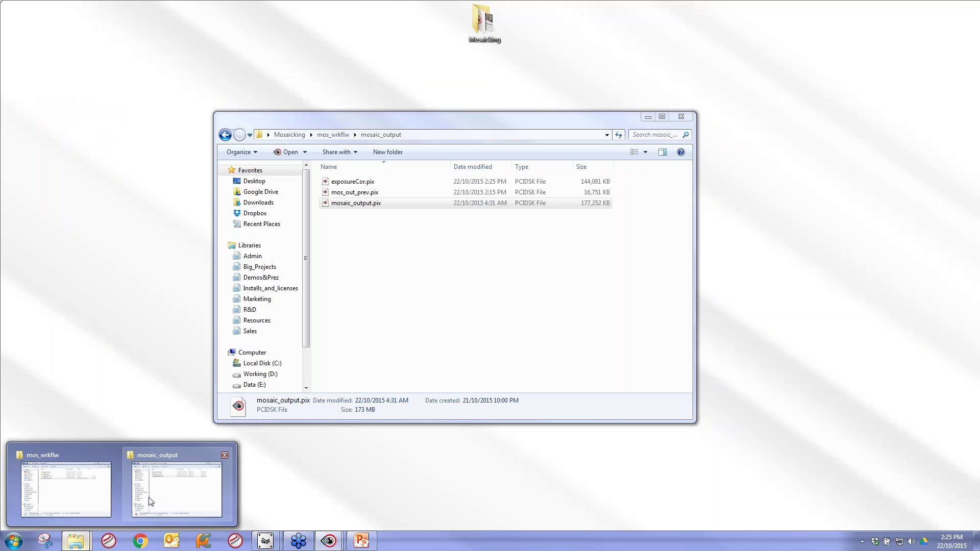
left_click(151, 502)
left_click(335, 134)
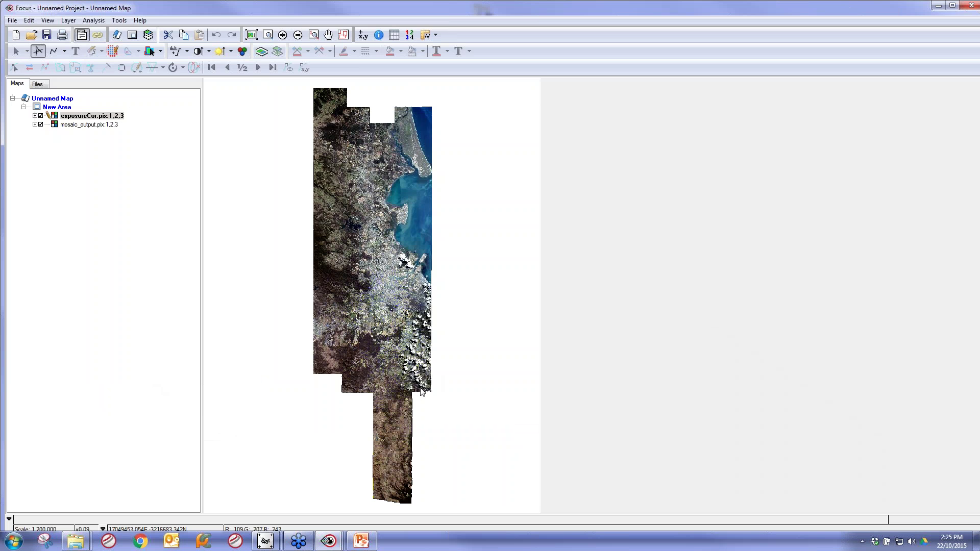
scroll(421, 392, "up", 1)
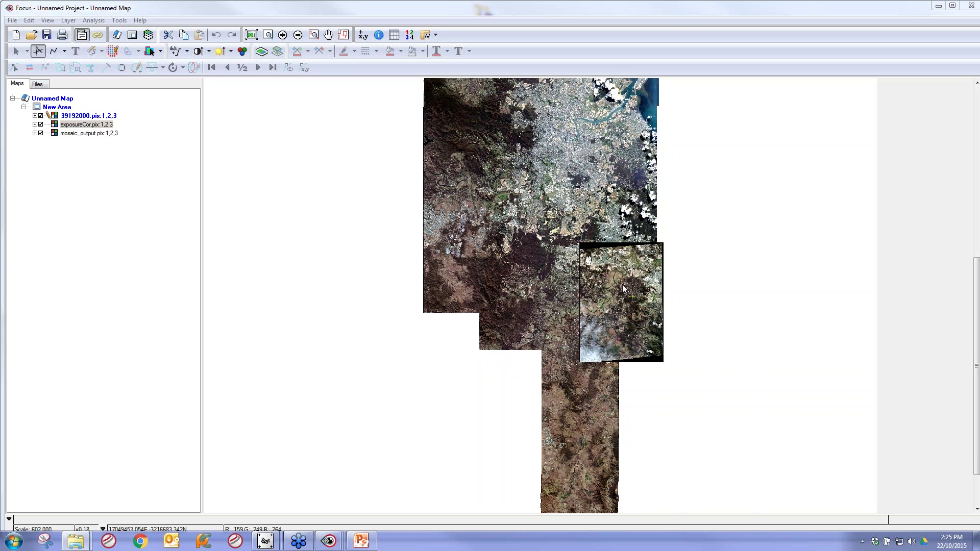
scroll(667, 317, "up", 1)
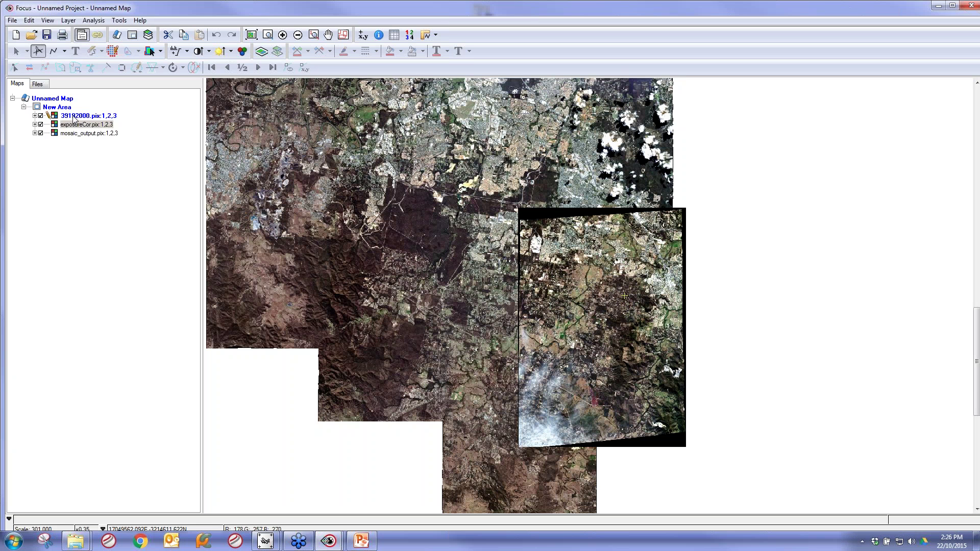
Hide the original mosaic_output.pix layer and remove it from the map area.
left_click(31, 133)
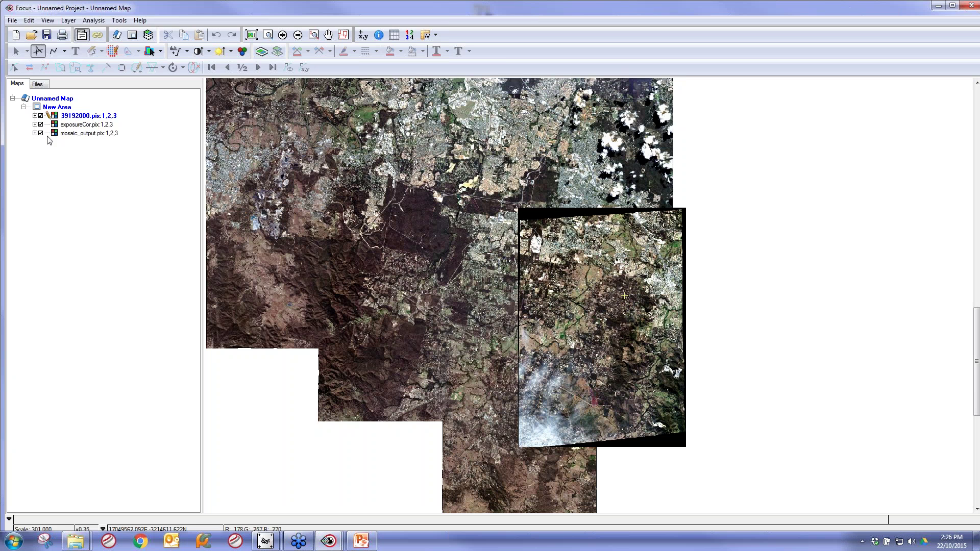
right_click(83, 134)
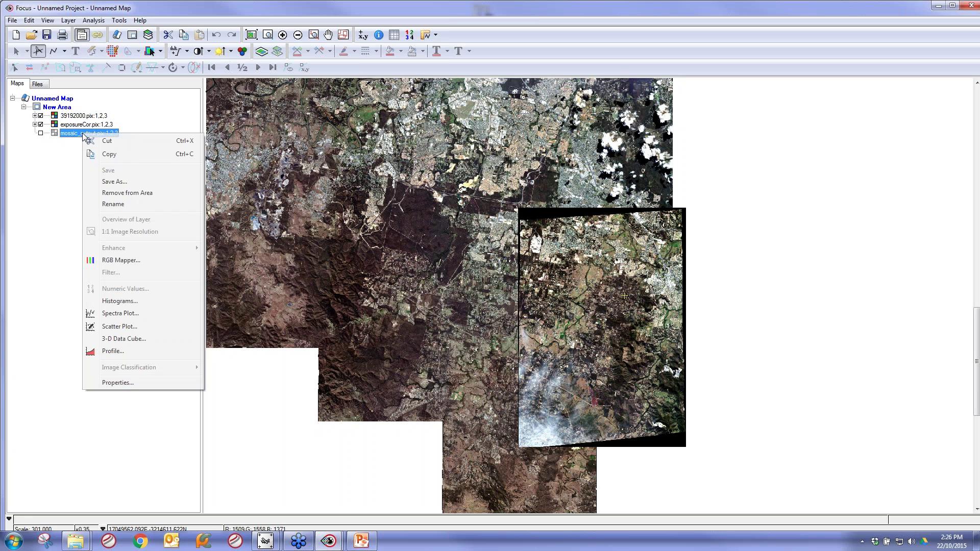
left_click(122, 192)
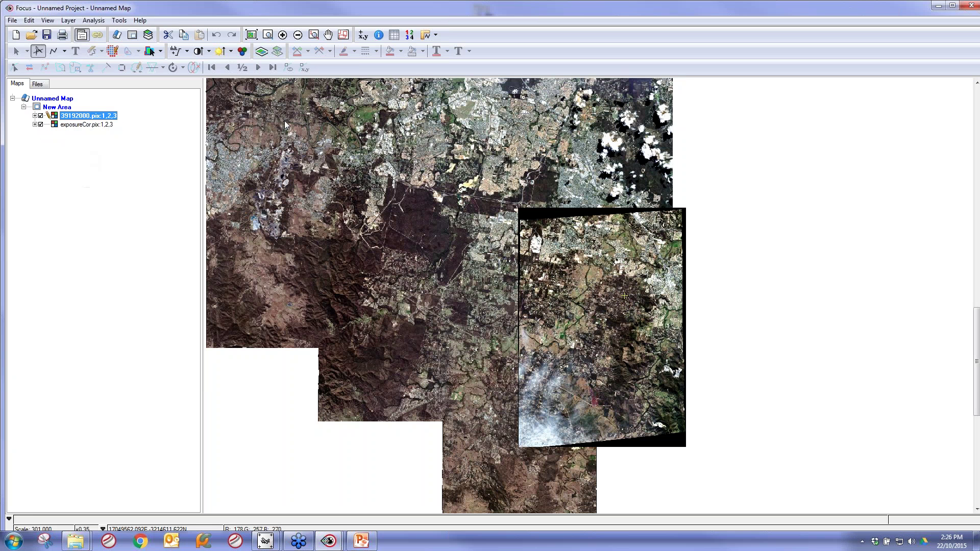
Create a Whole Polygon vector layer with area georeferencing in New Area, and place the 39192000.pix layer beneath exposureCor.pix.
left_click(121, 20)
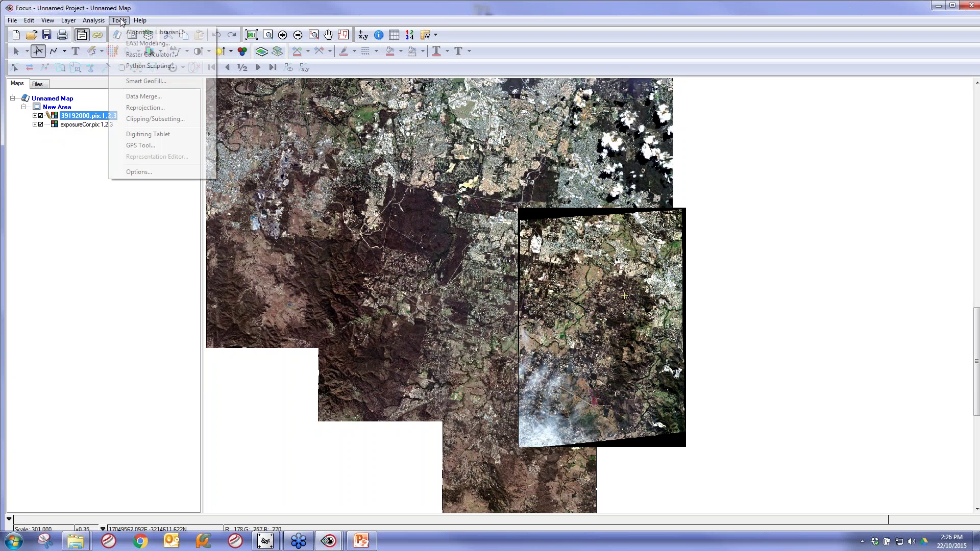
left_click(61, 107)
right_click(61, 108)
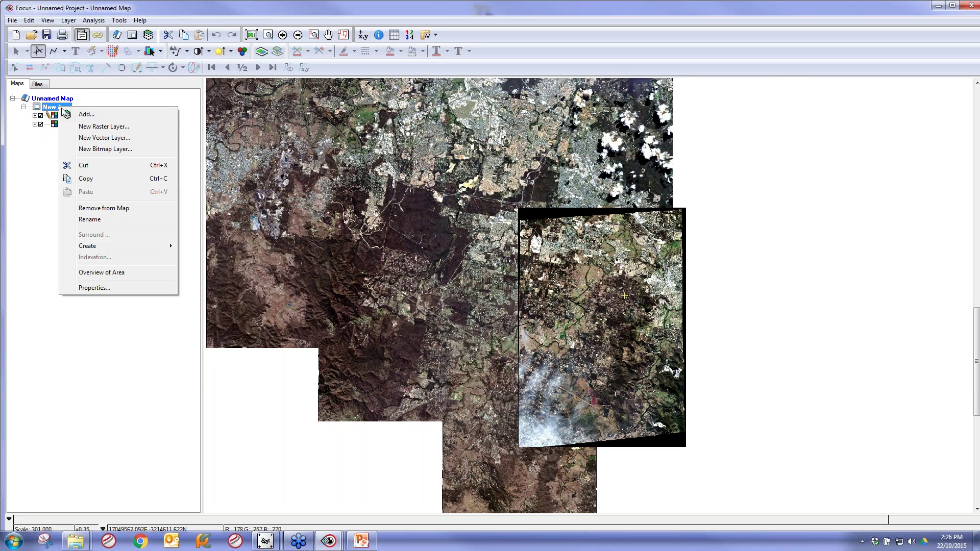
left_click(104, 139)
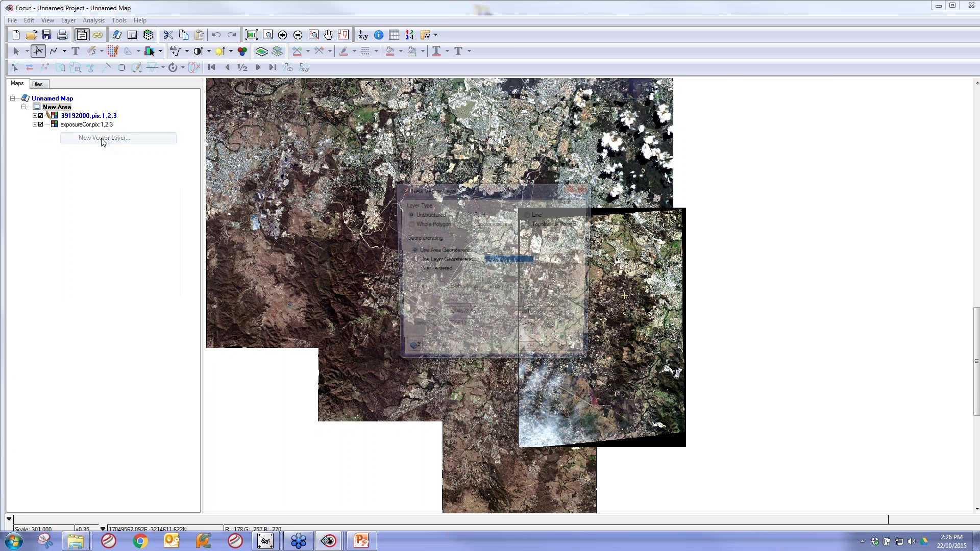
left_click(422, 225)
left_click(531, 354)
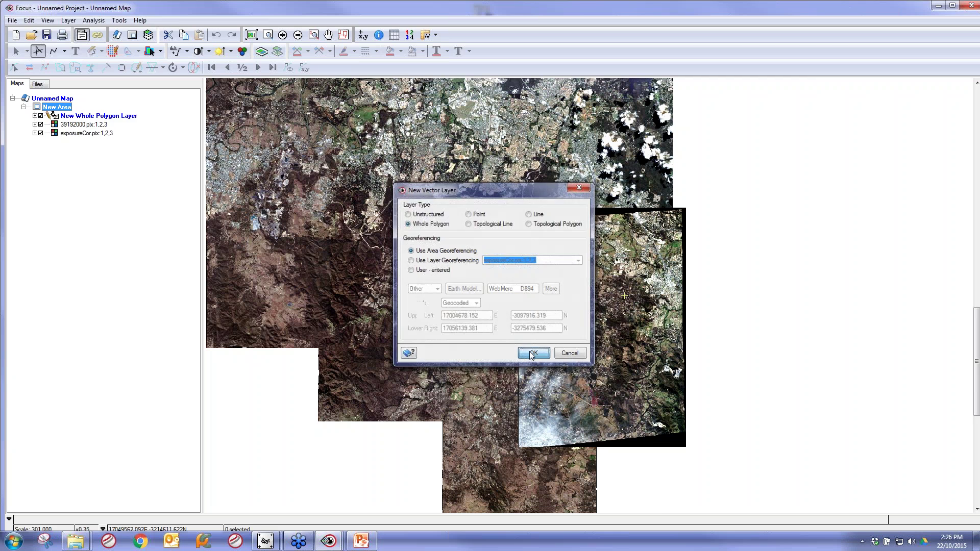
left_click_drag(71, 117, 75, 134)
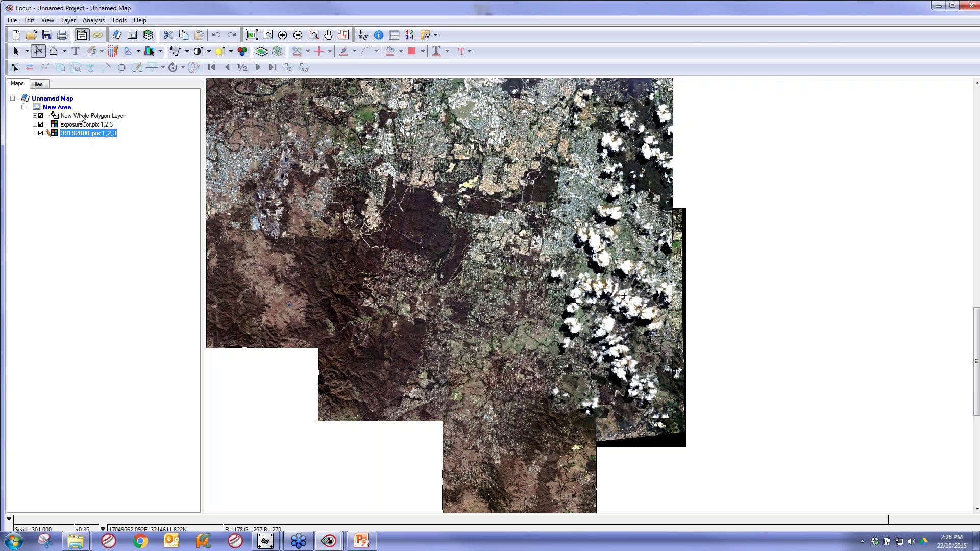
On the new polygon layer, outline the cloud-covered area on the eastern side of the mosaic within the 39192000.pix overlap.
left_click(80, 117)
left_click(53, 51)
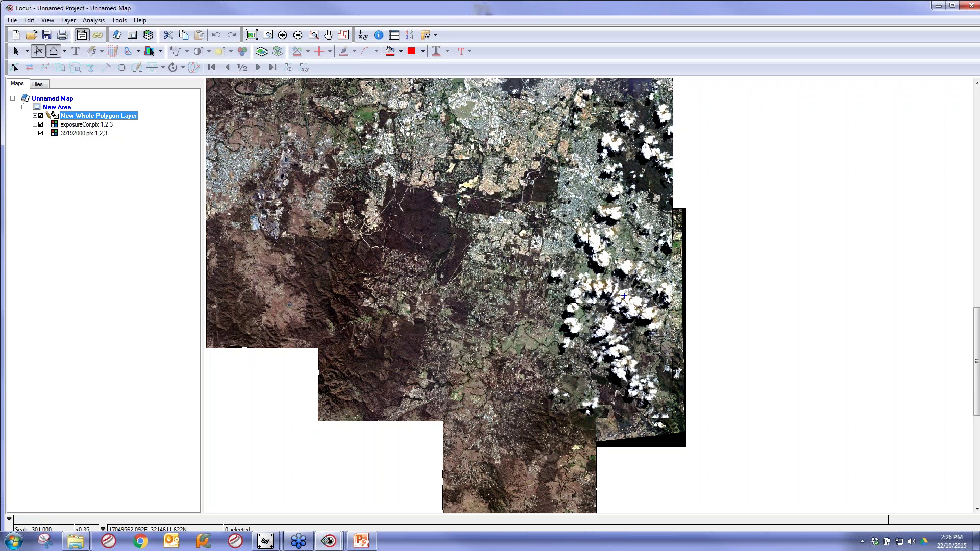
left_click(569, 218)
left_click(617, 227)
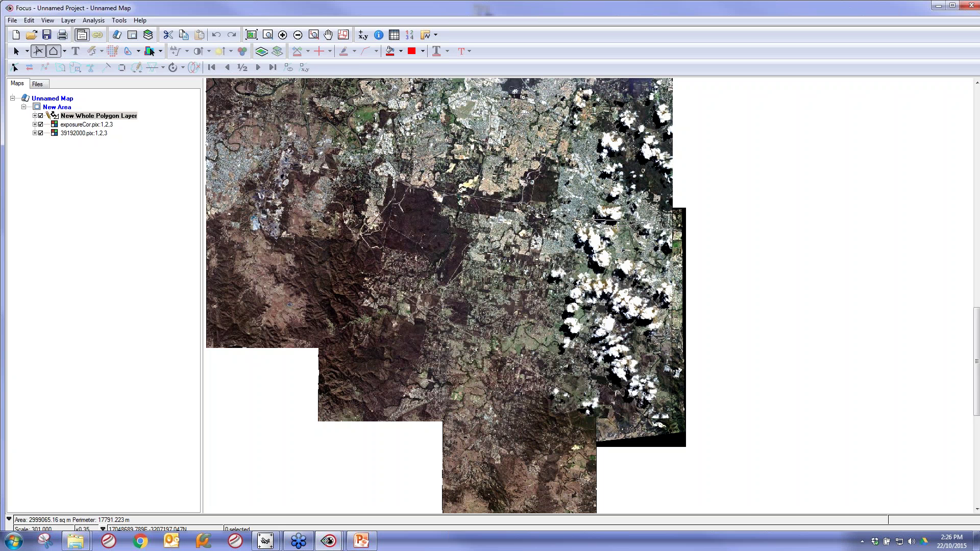
left_click(652, 222)
left_click(673, 236)
scroll(676, 260, "up", 1)
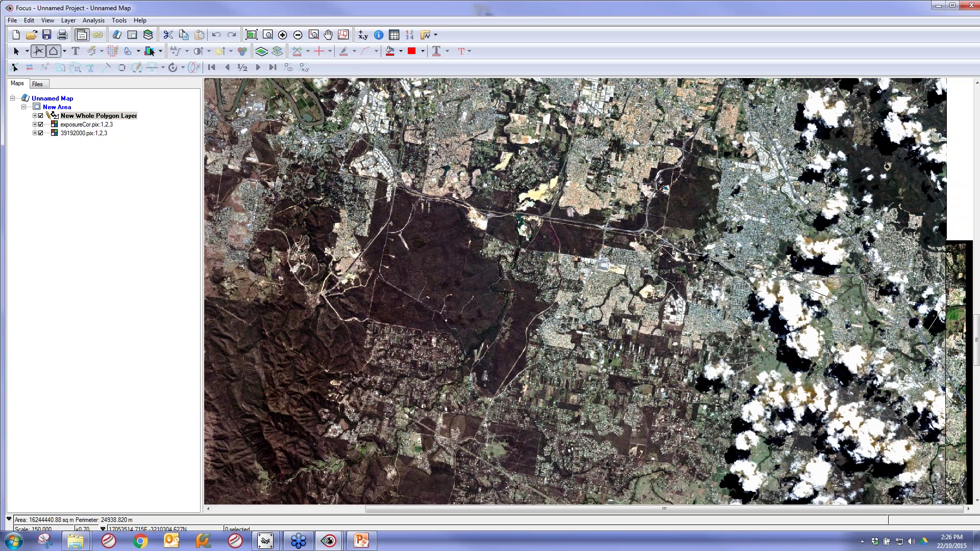
left_click_drag(806, 333, 809, 290)
left_click_drag(968, 428, 938, 268)
left_click(959, 425)
left_click(898, 434)
left_click(837, 419)
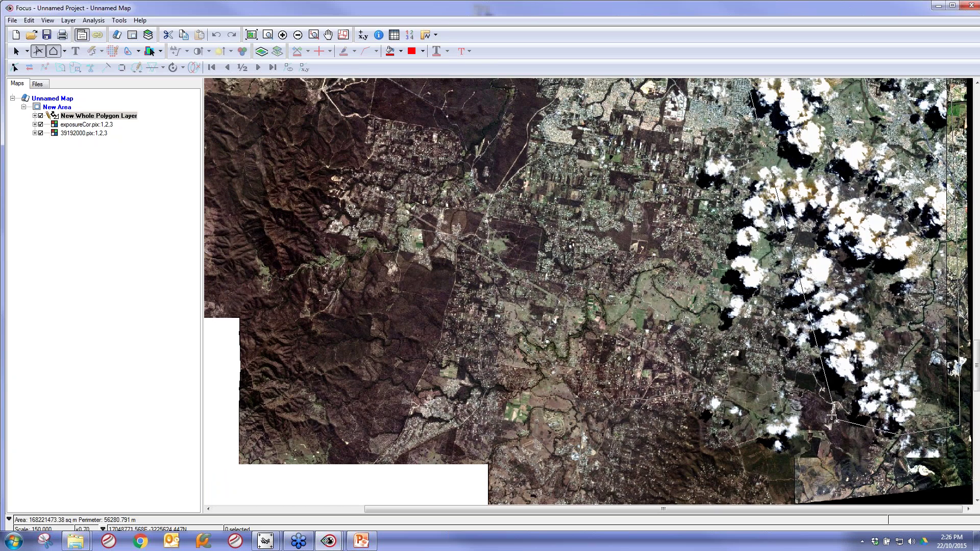
left_click(763, 337)
left_click(731, 324)
left_click(721, 311)
left_click(720, 248)
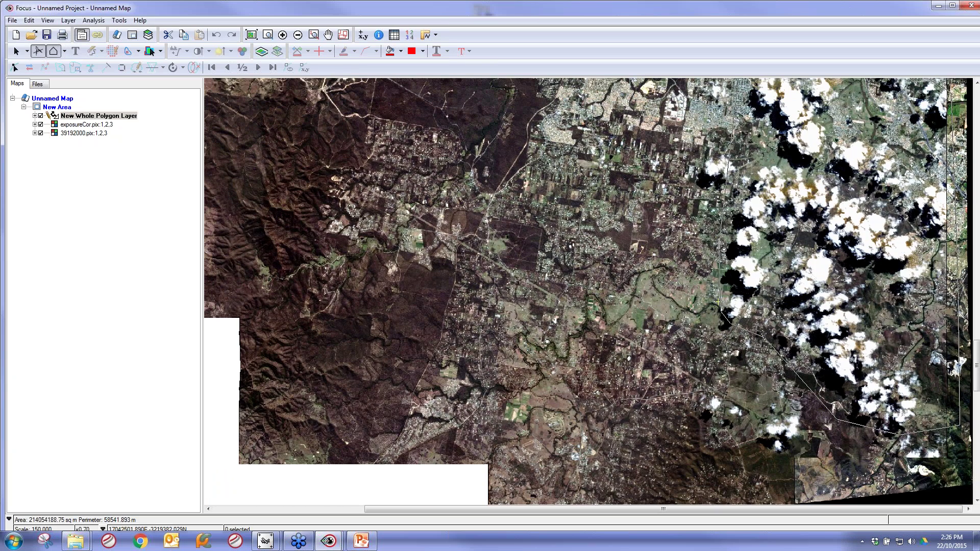
left_click(728, 171)
left_click_drag(719, 221, 718, 335)
left_click(689, 290)
double_click(734, 199)
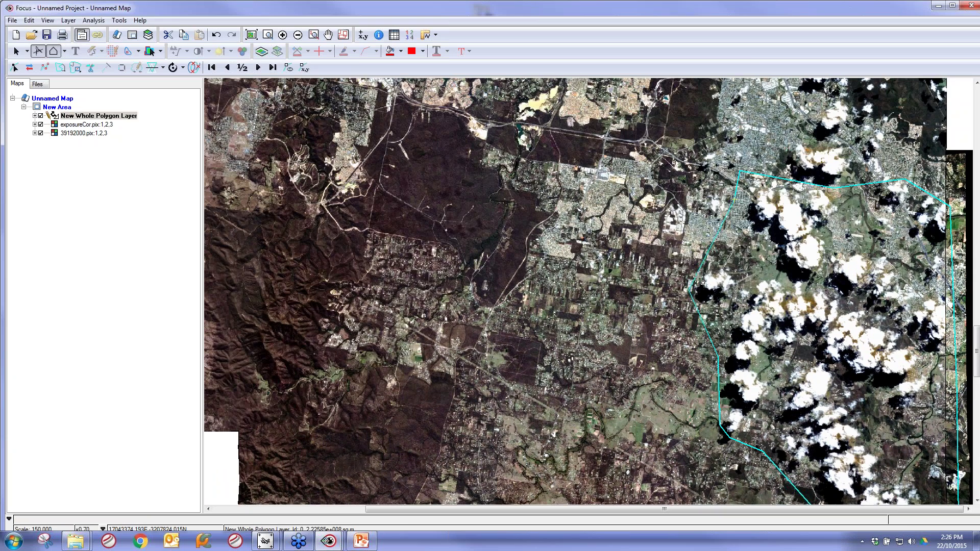
Set up Smart GeoFill with 39192000.pix as the source layer and exposureCor.pix as the destination layer.
left_click(119, 20)
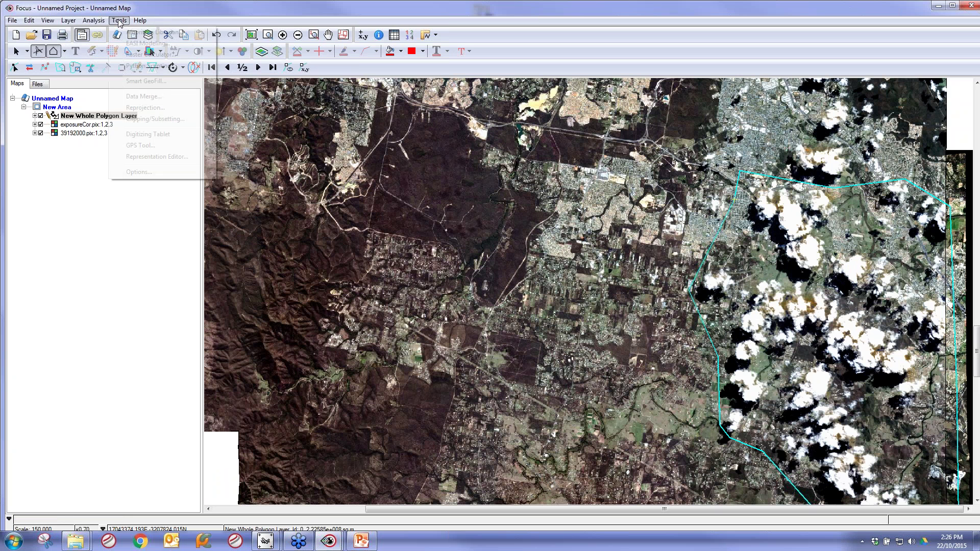
left_click(147, 83)
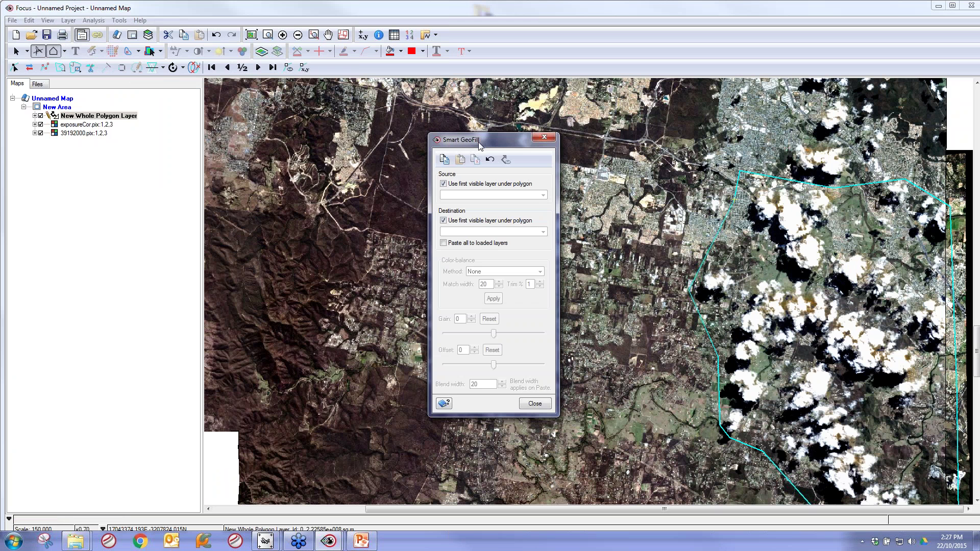
left_click_drag(482, 141, 83, 178)
left_click(61, 215)
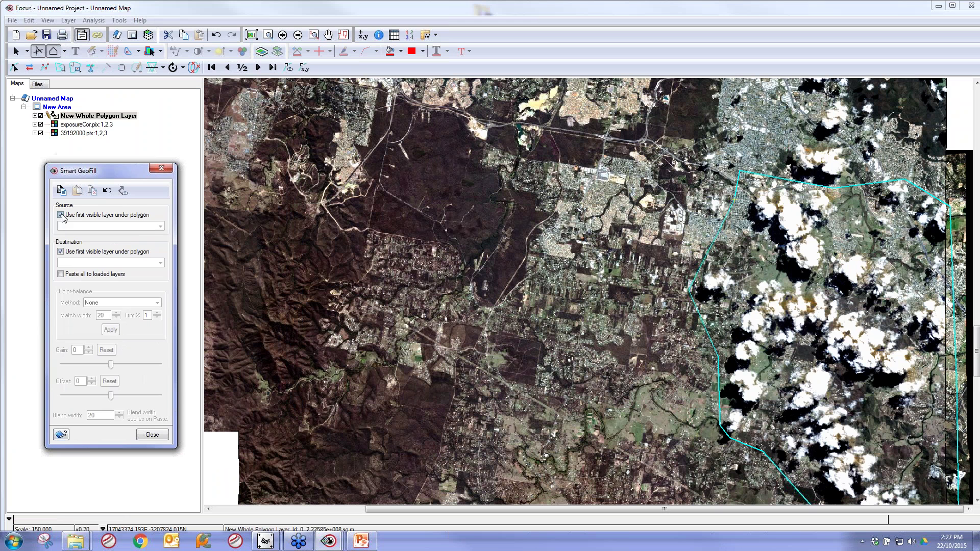
left_click(159, 226)
left_click(104, 242)
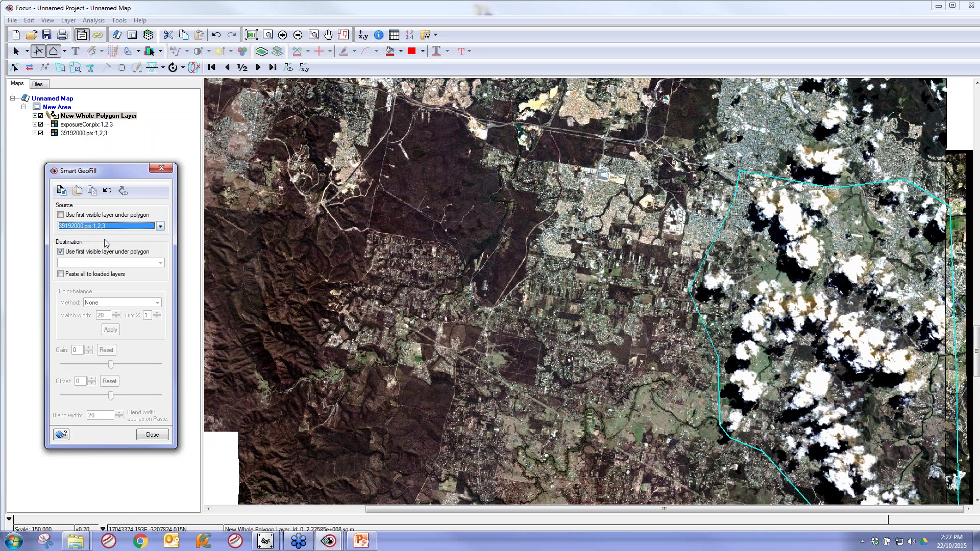
left_click(60, 251)
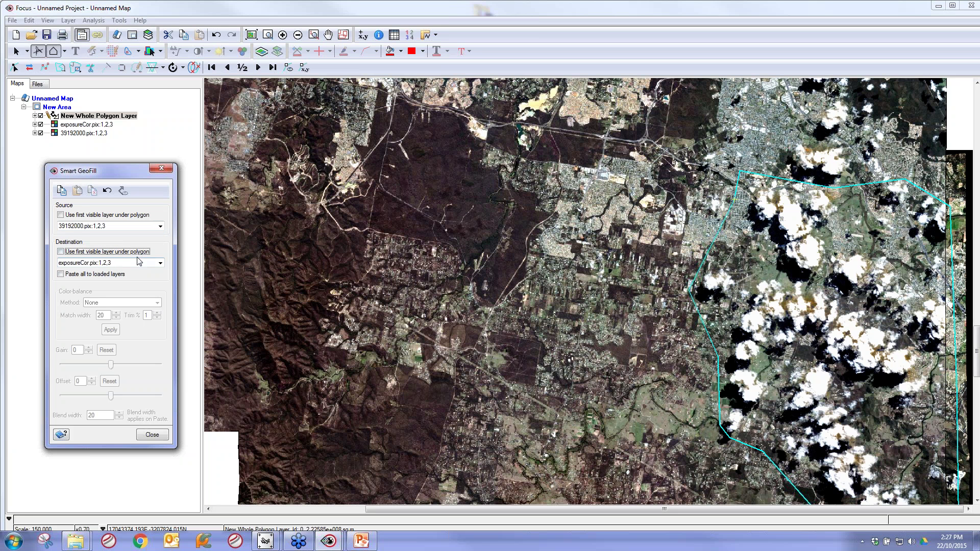
Copy the source imagery into the cloud polygon and hide the polygon outline to check the fill against the mosaic.
left_click(61, 192)
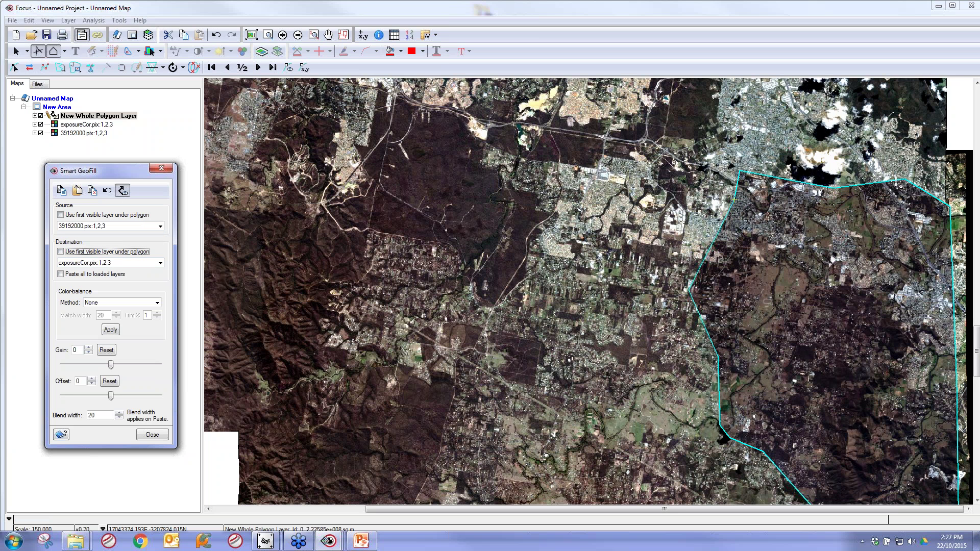
left_click(16, 51)
left_click(124, 190)
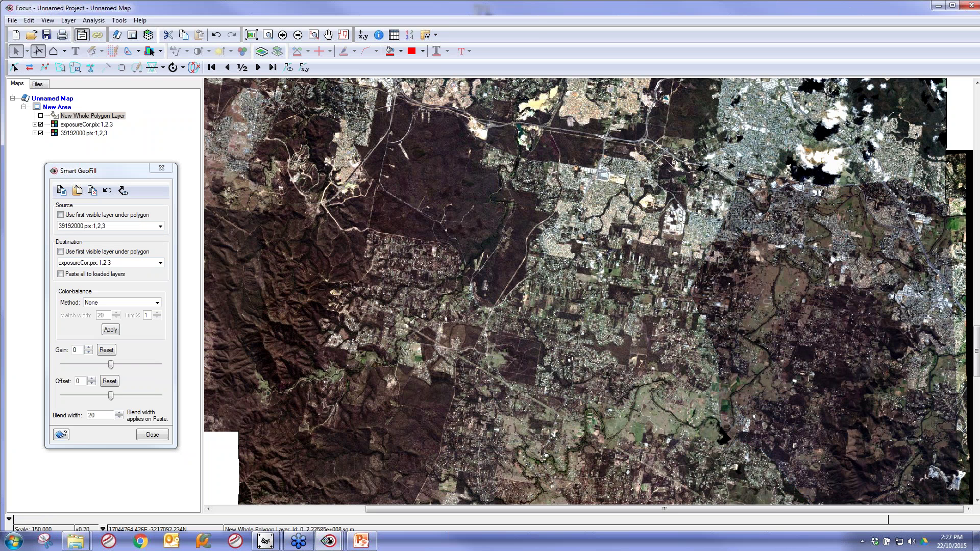
scroll(746, 360, "down", 1)
scroll(746, 359, "down", 3)
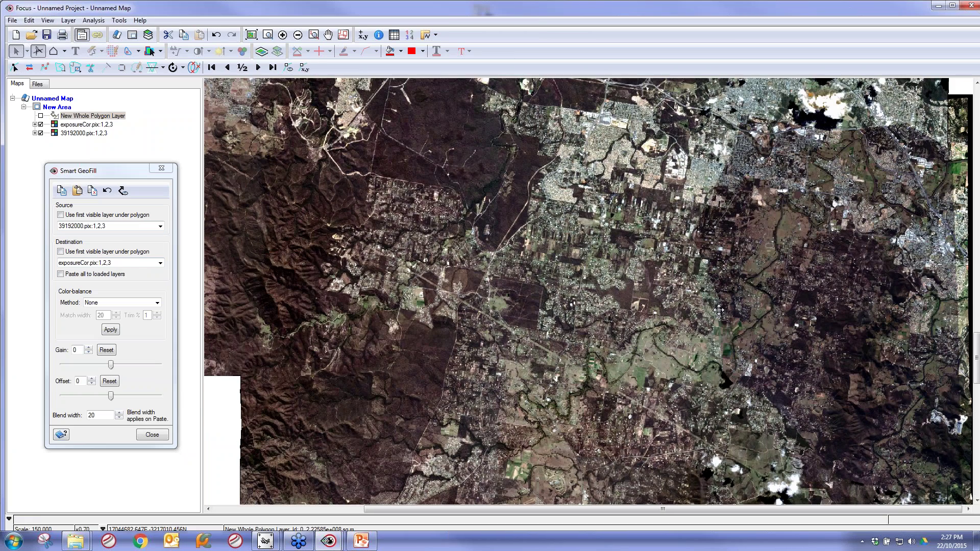
scroll(718, 310, "down", 1)
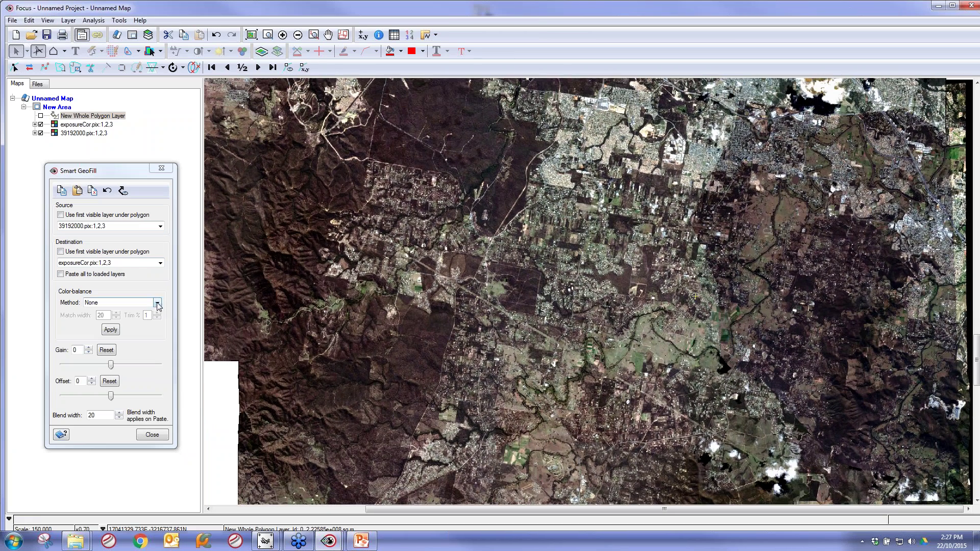
Apply Histogram trim color balancing to the fill with a match width of 80 and a trim of 3%.
left_click(157, 303)
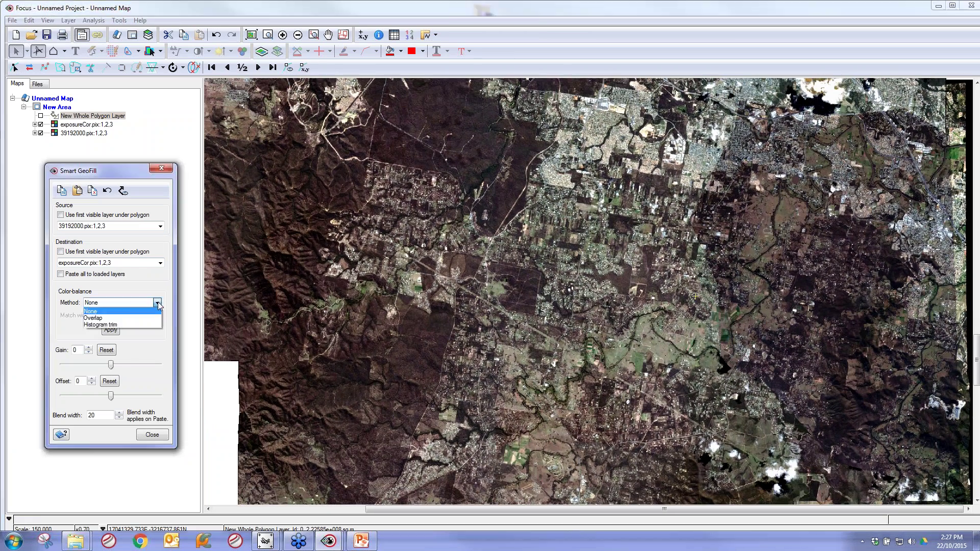
left_click(112, 325)
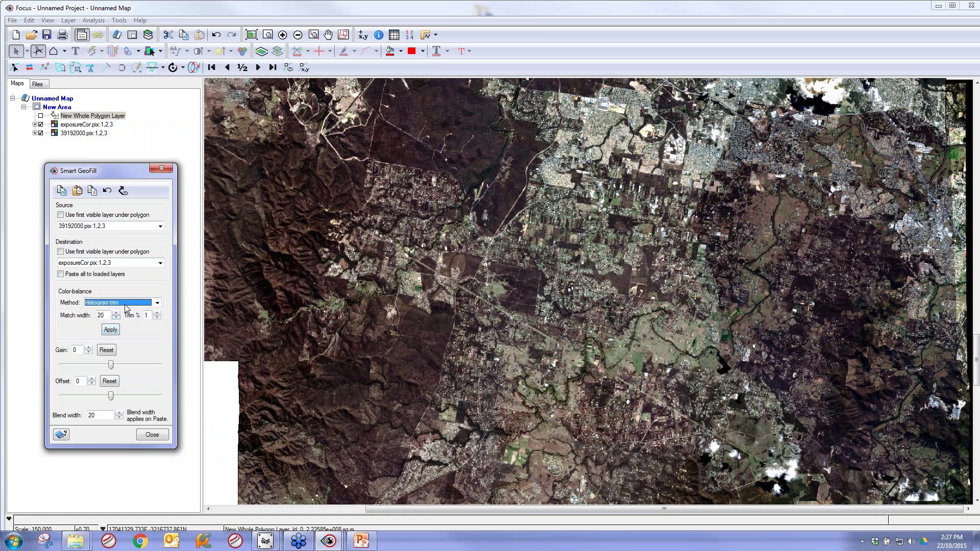
left_click(157, 313)
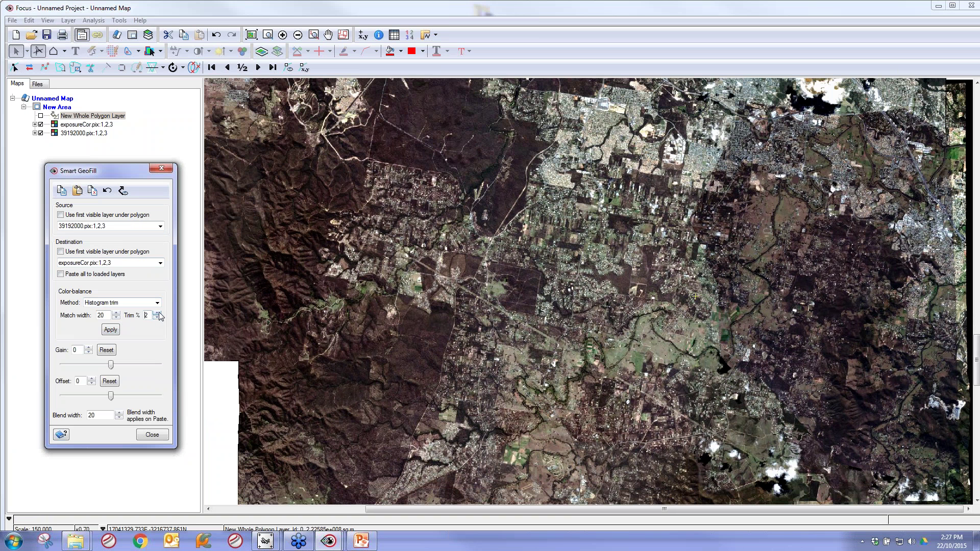
left_click(157, 313)
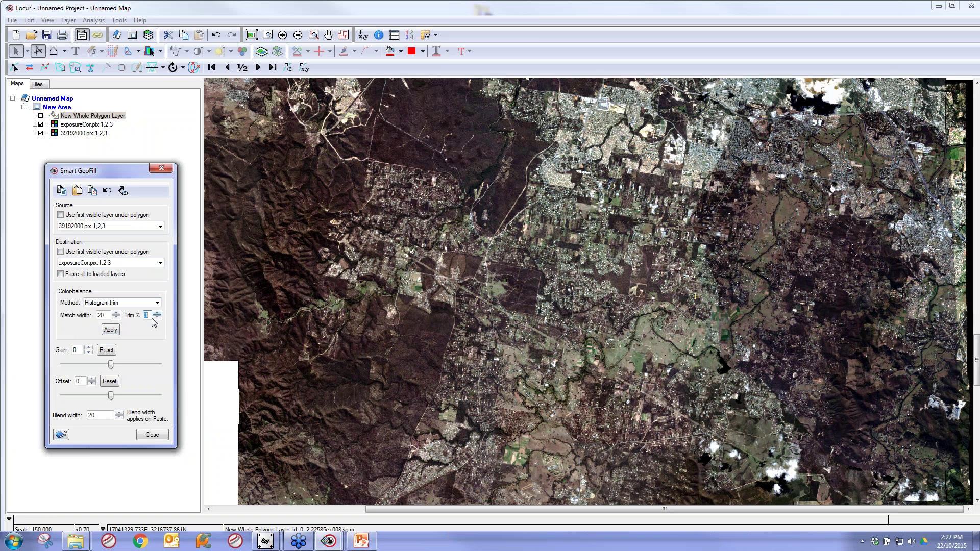
left_click(116, 317)
type("80")
left_click(112, 330)
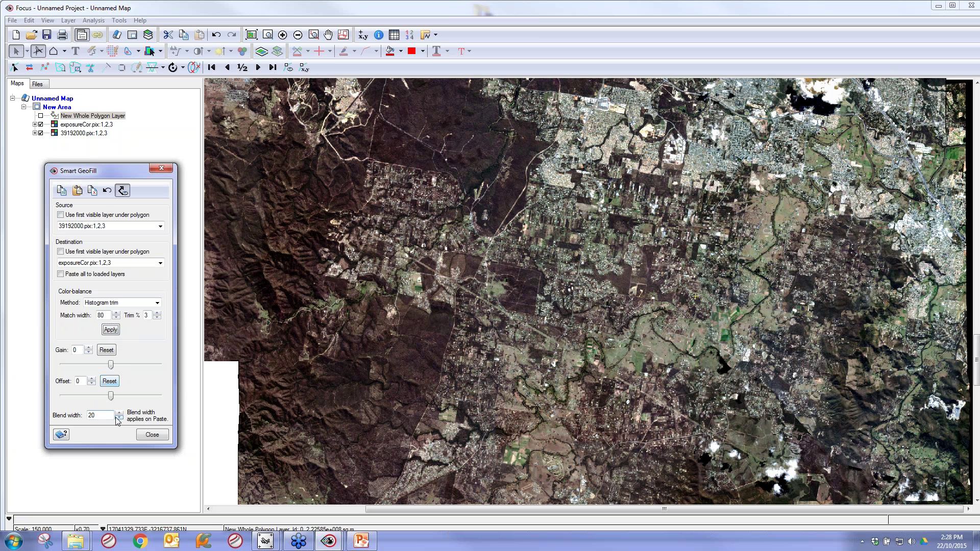
Paste the color-balanced fill into exposureCor.pix, clear the copied imagery, and show the polygon outline again.
left_click(76, 191)
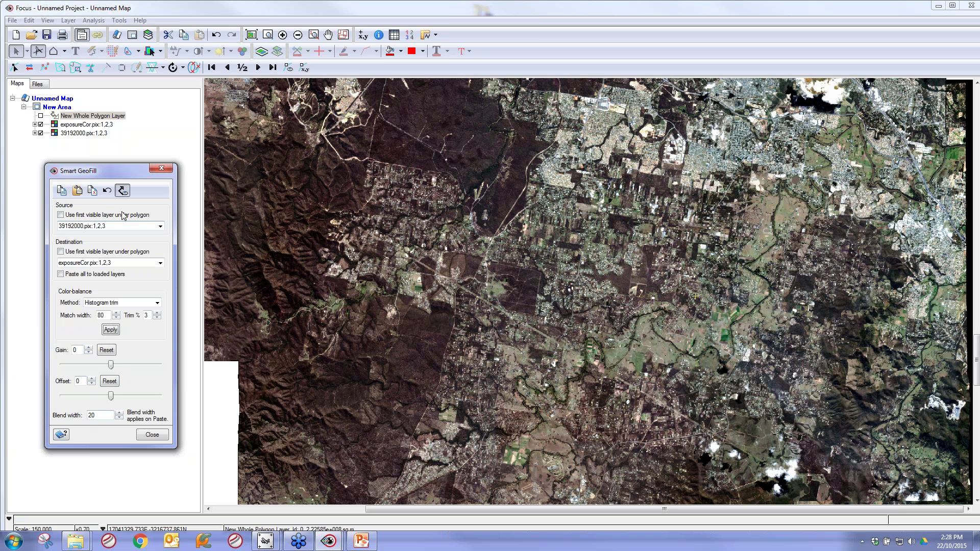
left_click(93, 190)
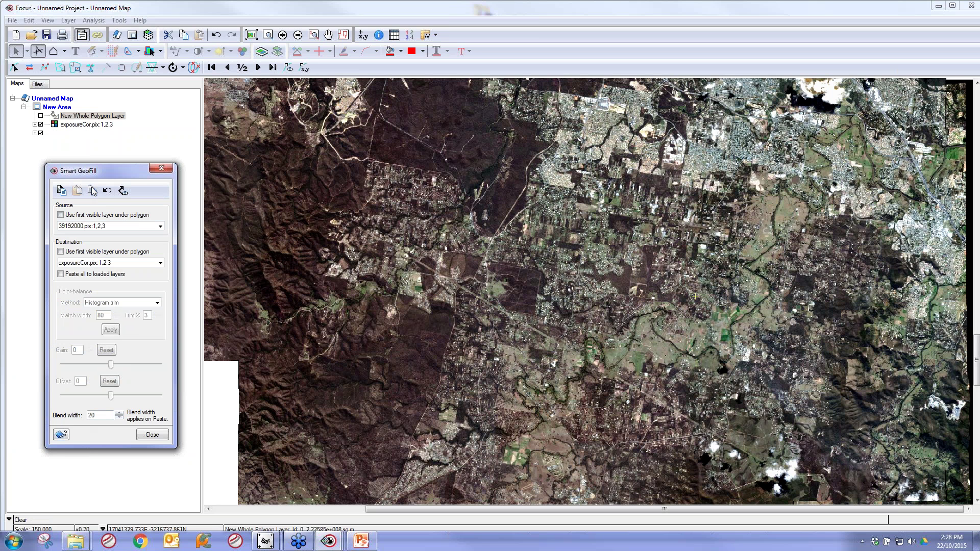
left_click(123, 191)
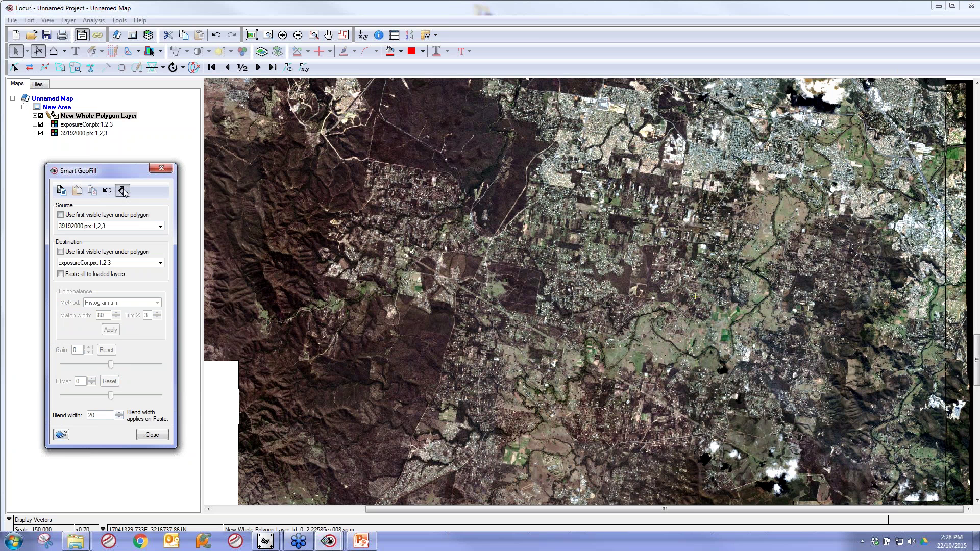
Deselect the polygon and examine the blend along its western boundary from the river farmland north to the highway.
left_click(713, 363)
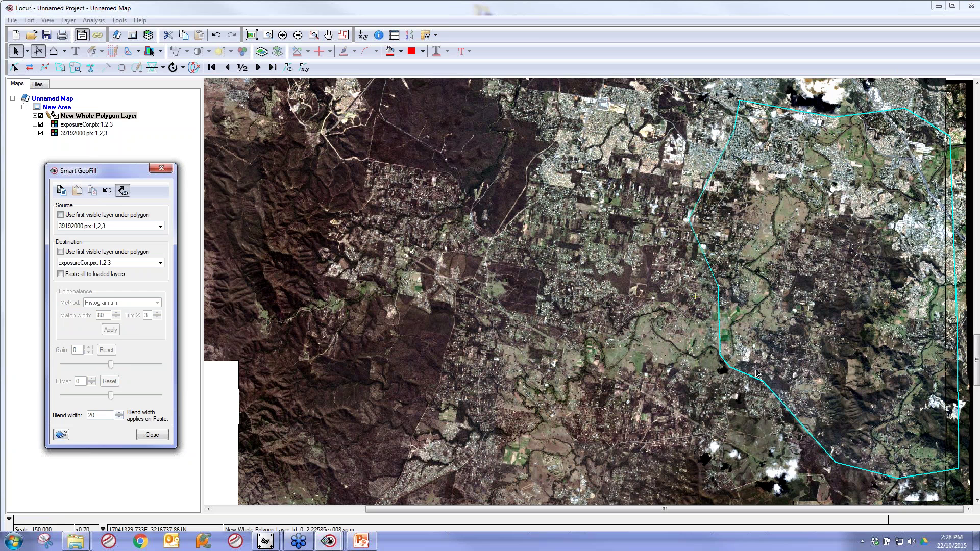
left_click(711, 317)
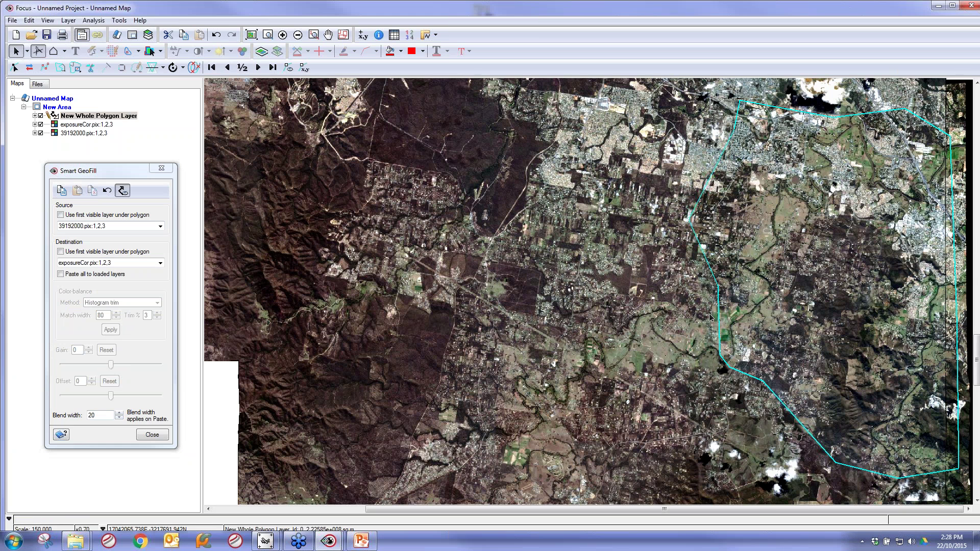
scroll(711, 318, "up", 1)
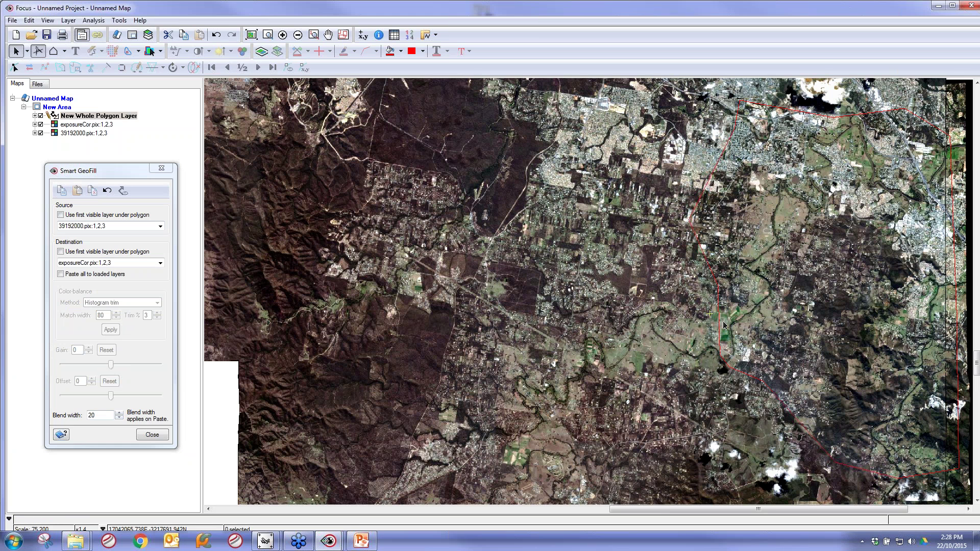
scroll(724, 323, "up", 1)
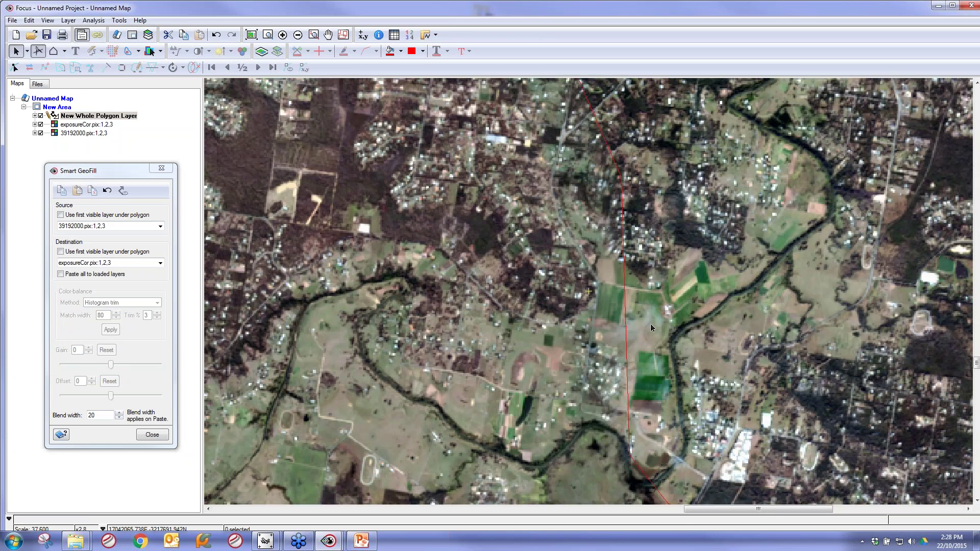
left_click_drag(650, 324, 619, 405)
left_click_drag(649, 230, 650, 443)
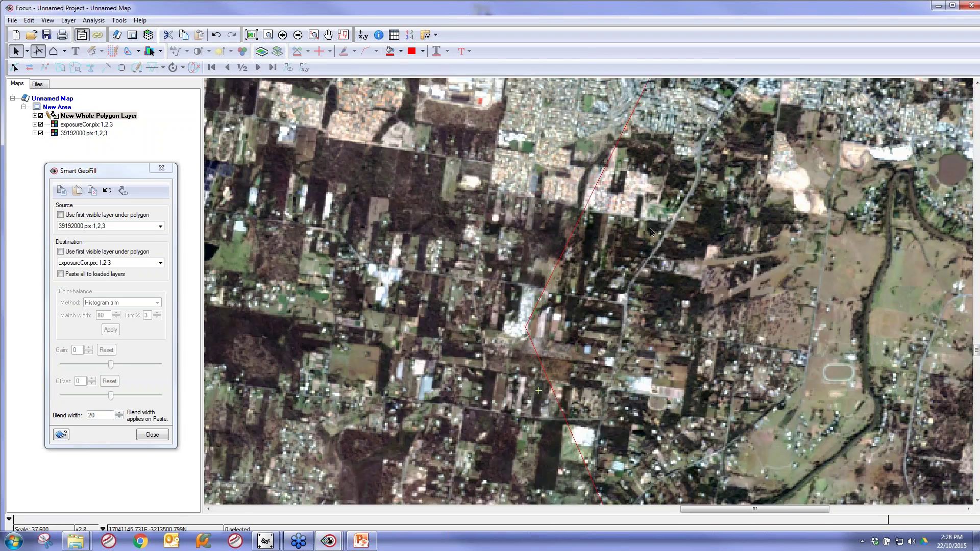
left_click_drag(650, 229, 560, 404)
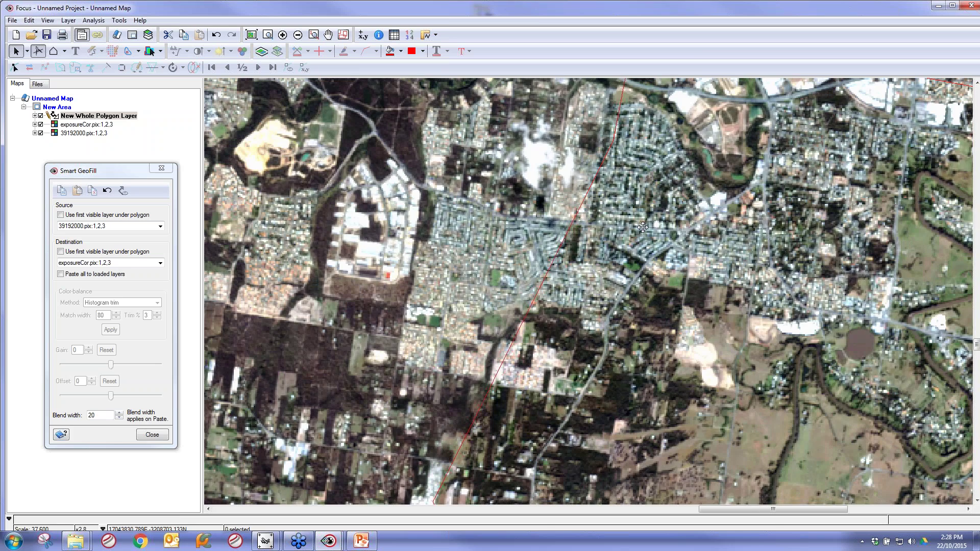
left_click_drag(643, 227, 618, 396)
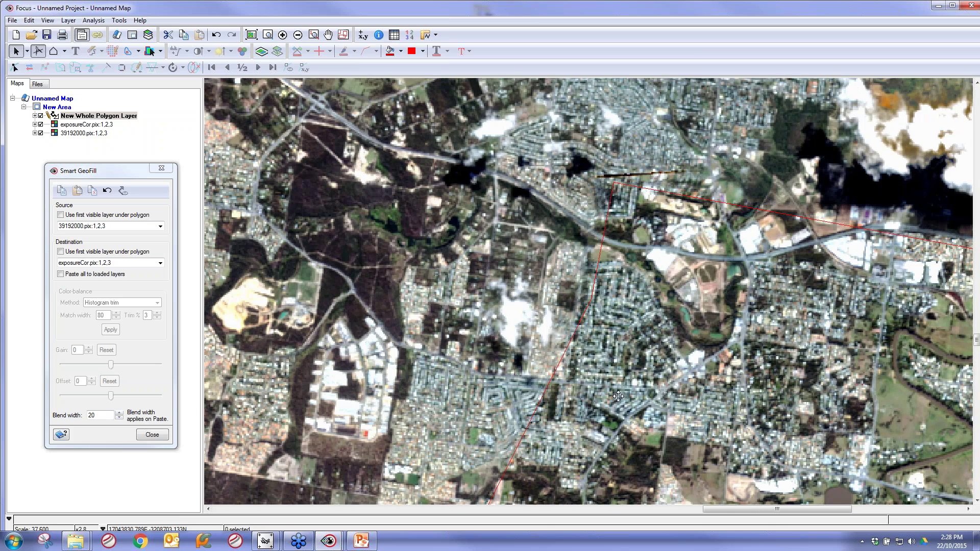
Examine the filled imagery from the highway's cloud edge south through the river farmland to the polygon's southwestern boundary.
left_click_drag(772, 422, 421, 316)
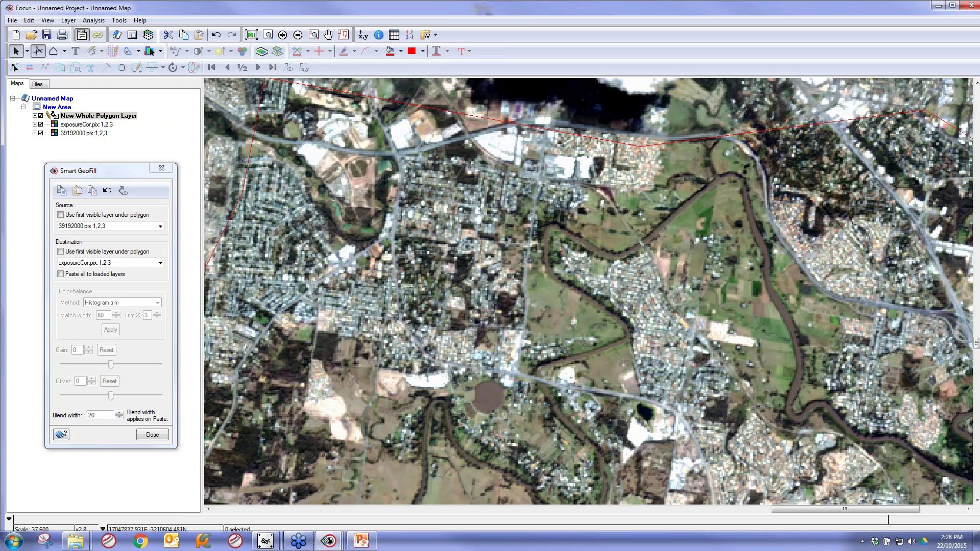
left_click_drag(473, 487, 551, 281)
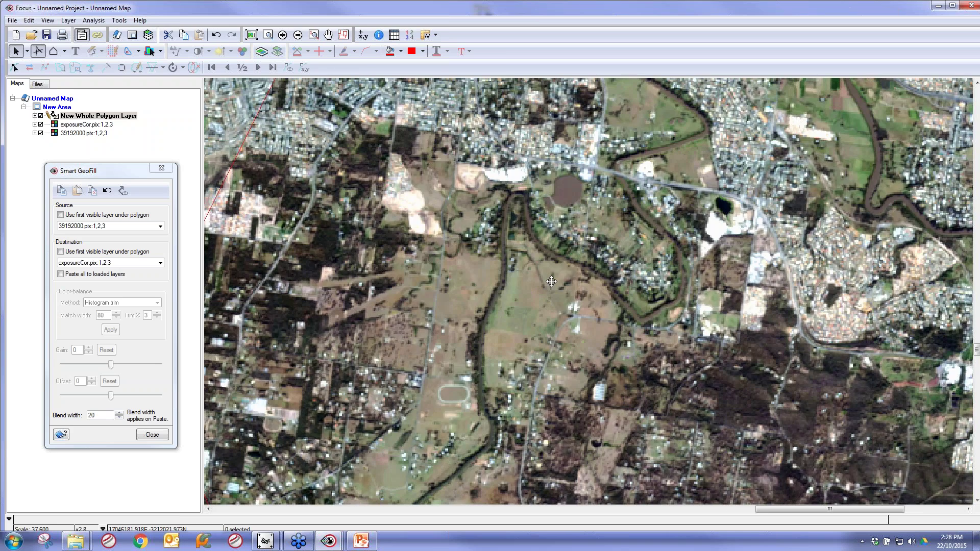
left_click_drag(425, 418, 570, 277)
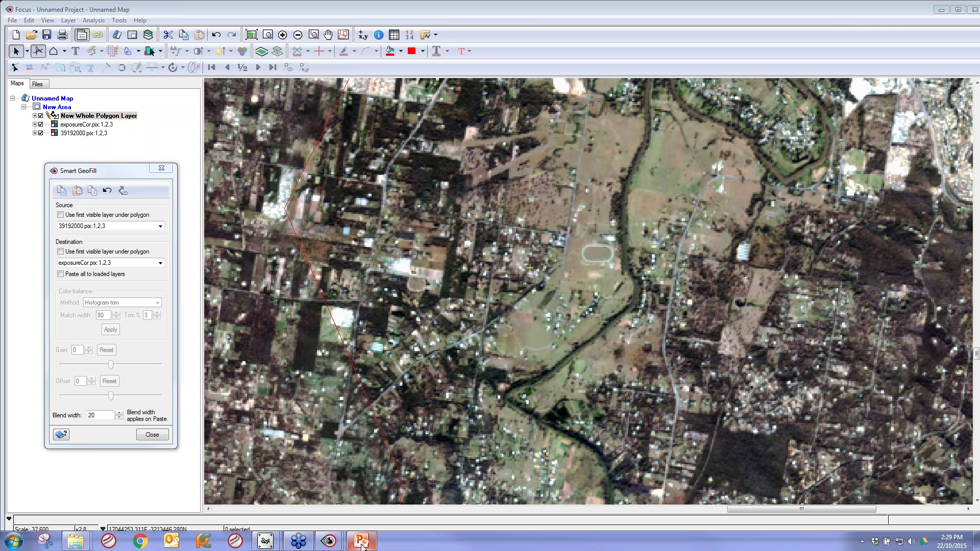
Enlarge the browser window to view the YouTube playlist "Color Balancing - Flexible Tools for perfect mosaics", and switch to the mosaicking_workflow presentation in PowerPoint.
mouse_move(361, 544)
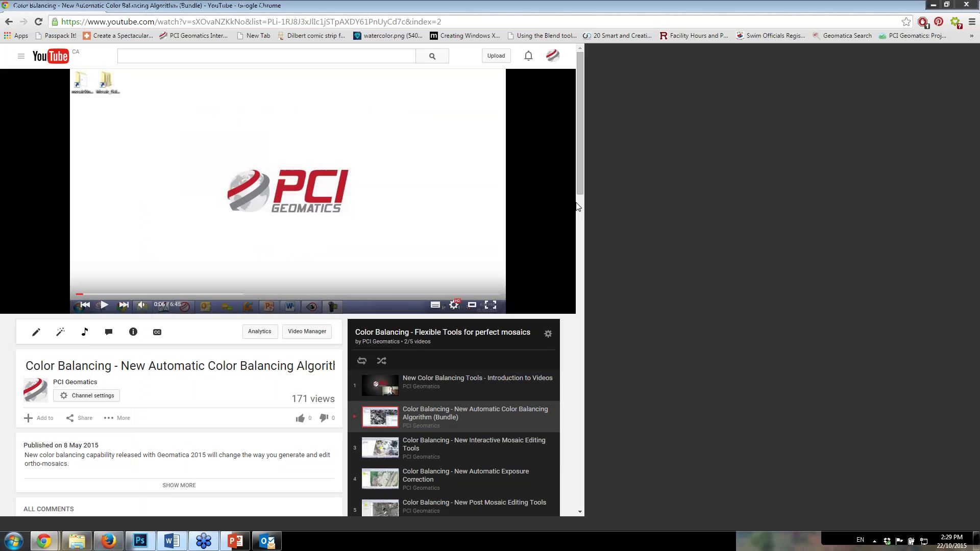
double_click(576, 202)
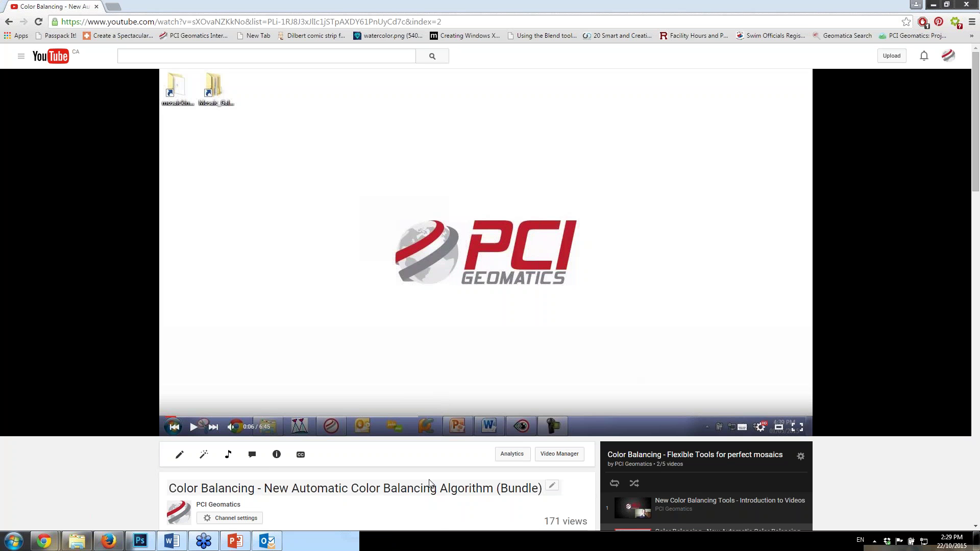
scroll(105, 456, "down", 3)
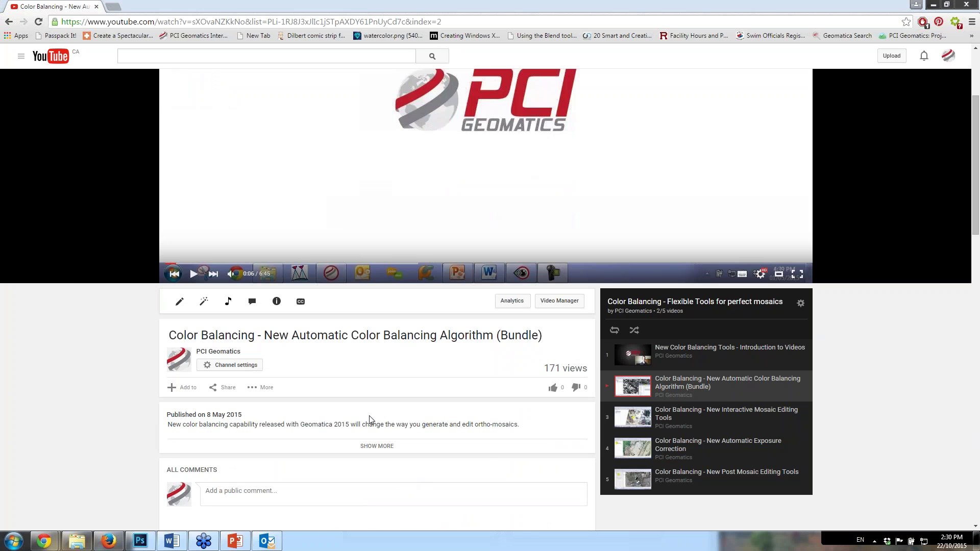
left_click(234, 542)
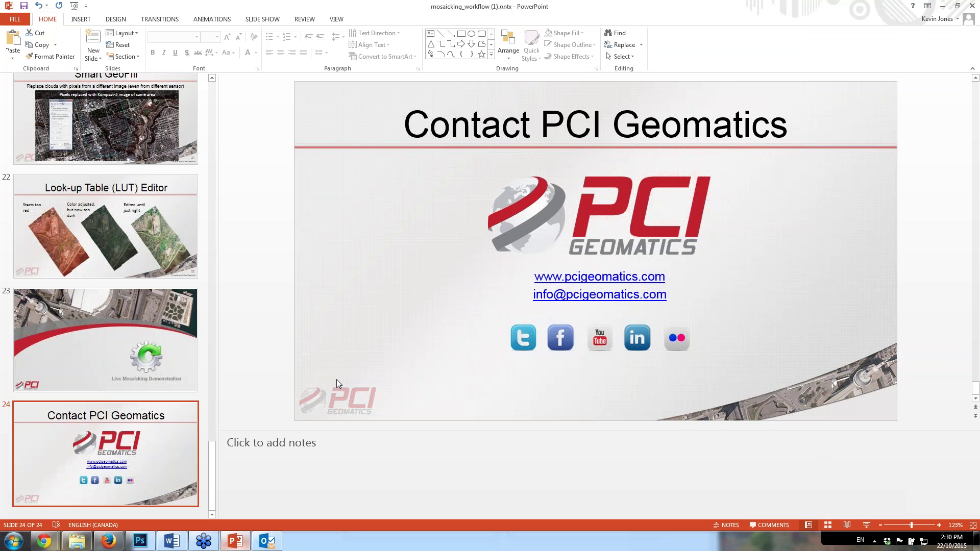